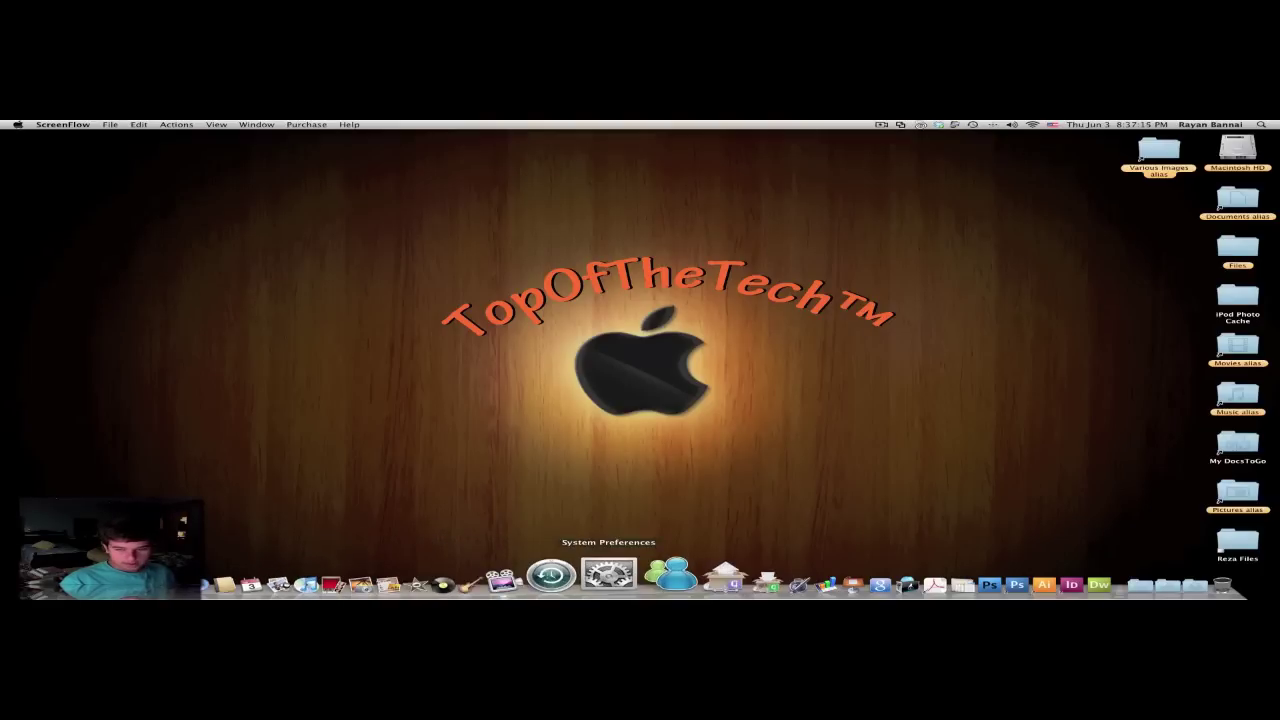
- Launch iWeb from the Dock's Applications stack, showing the TopOfthetech 2 site settings
{"action": "left_click", "coordinate": [1100, 580]}
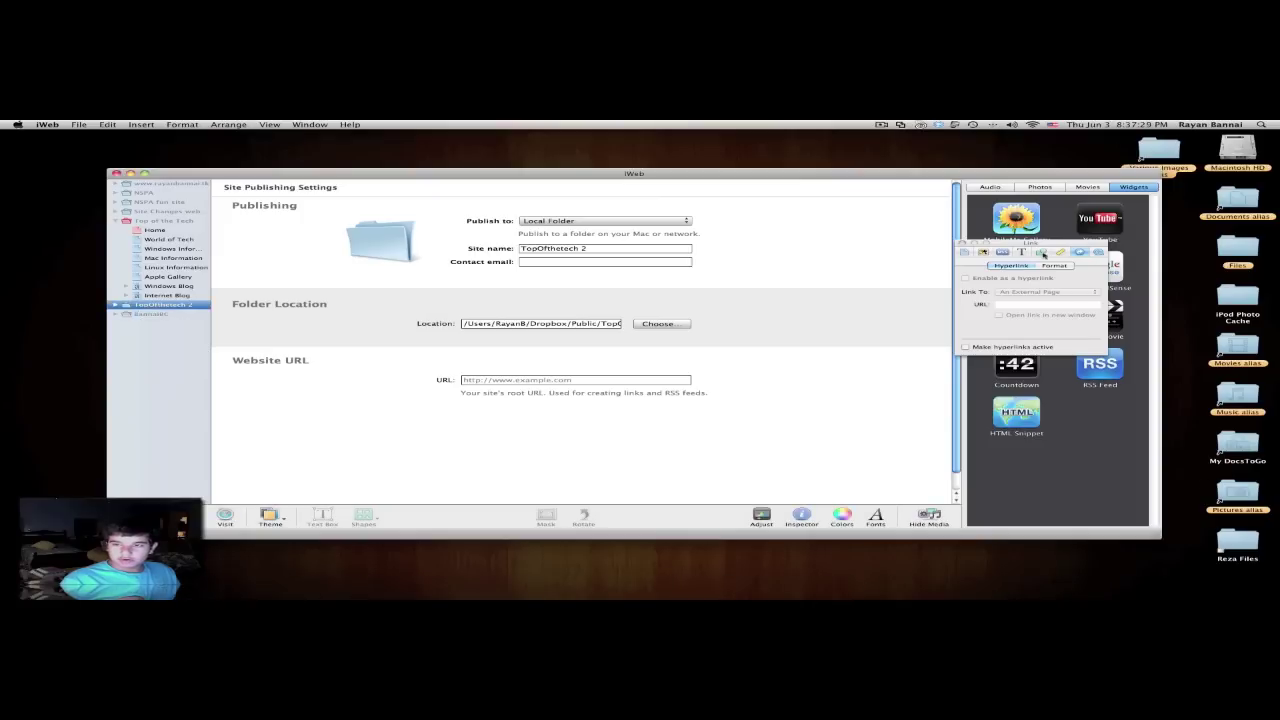
- Collapse the existing Top of the Tech site and start a new site
{"action": "left_click_drag", "start_coordinate": [704, 171], "coordinate": [703, 167]}
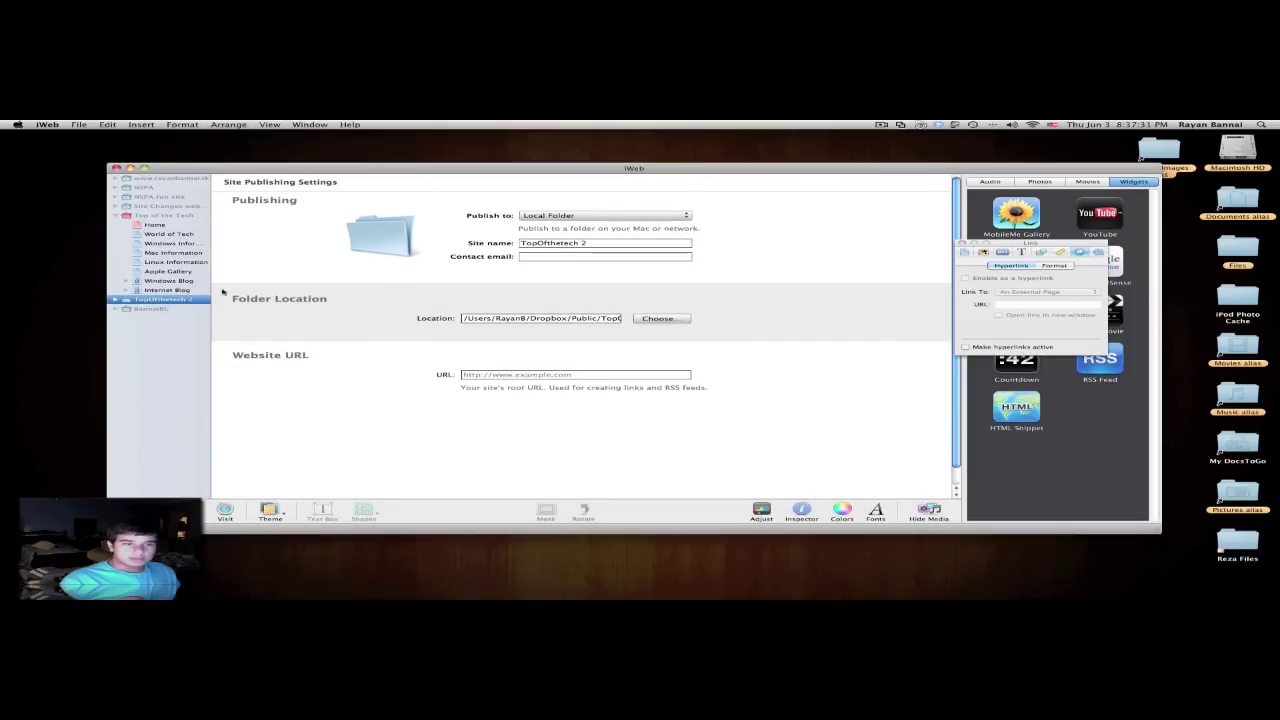
{"action": "left_click", "coordinate": [115, 215]}
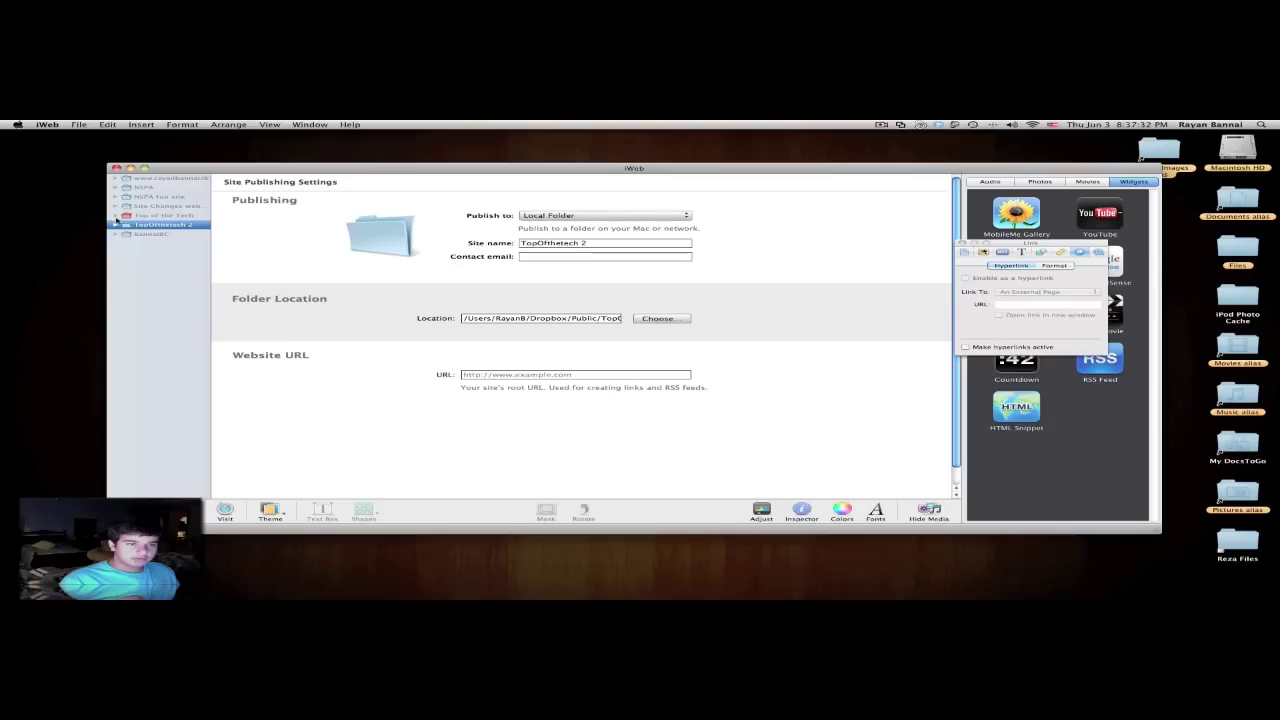
{"action": "left_click", "coordinate": [79, 123]}
{"action": "left_click", "coordinate": [101, 145]}
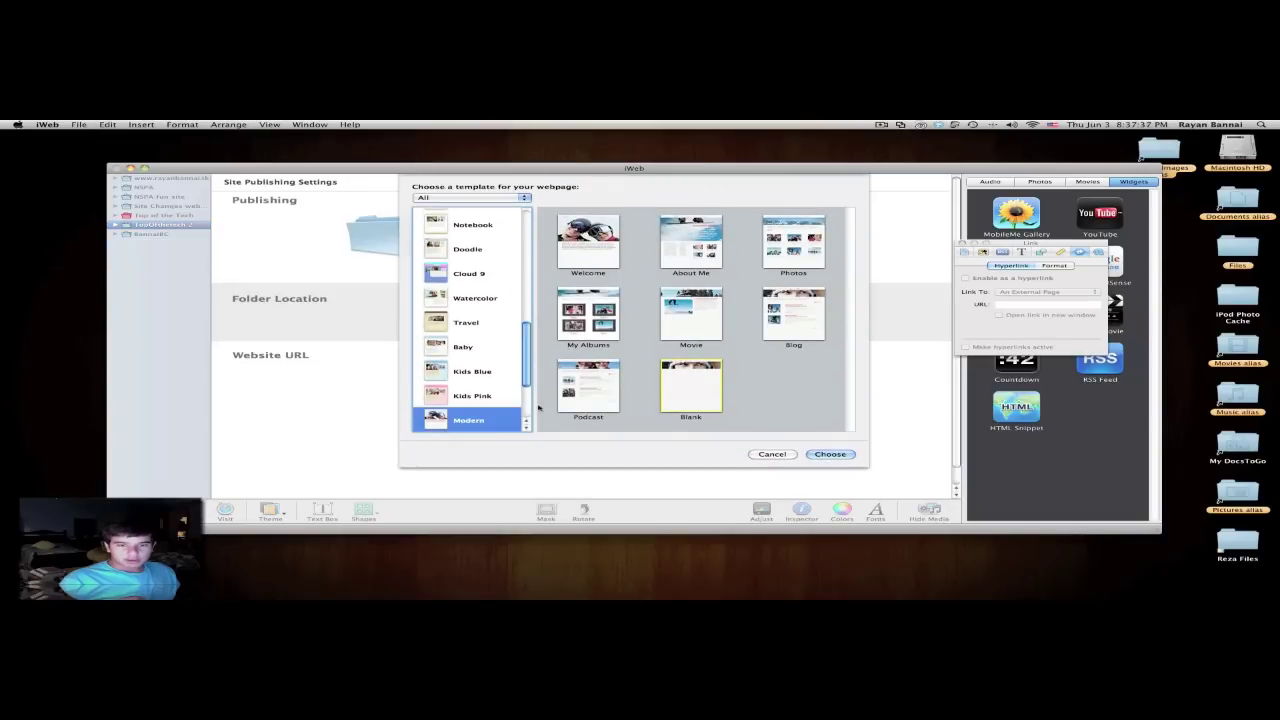
- Browse the theme list, previewing the White and Black themes' layouts
{"action": "scroll", "coordinate": [505, 395], "scroll_direction": "up", "scroll_amount": 3}
{"action": "scroll", "coordinate": [505, 395], "scroll_direction": "up", "scroll_amount": 2}
{"action": "scroll", "coordinate": [505, 397], "scroll_direction": "up", "scroll_amount": 2}
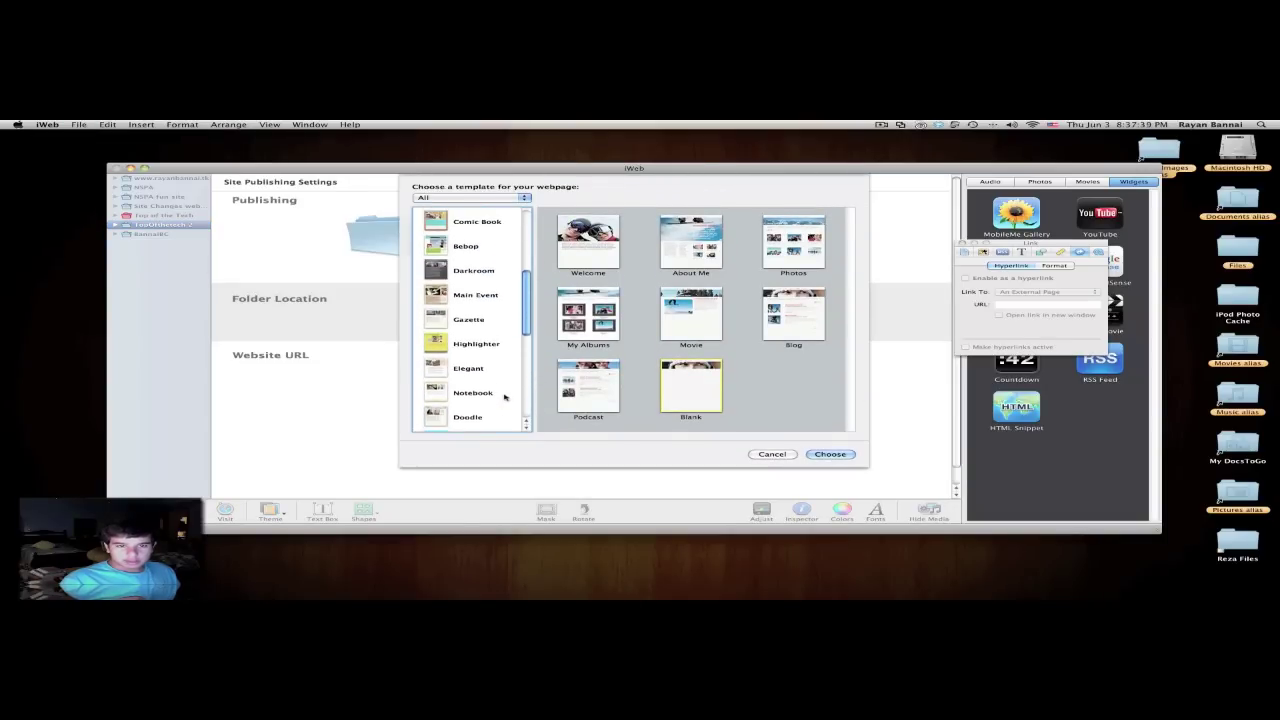
{"action": "scroll", "coordinate": [505, 397], "scroll_direction": "up", "scroll_amount": 3}
{"action": "scroll", "coordinate": [505, 396], "scroll_direction": "up", "scroll_amount": 3}
{"action": "scroll", "coordinate": [490, 200], "scroll_direction": "down", "scroll_amount": 3}
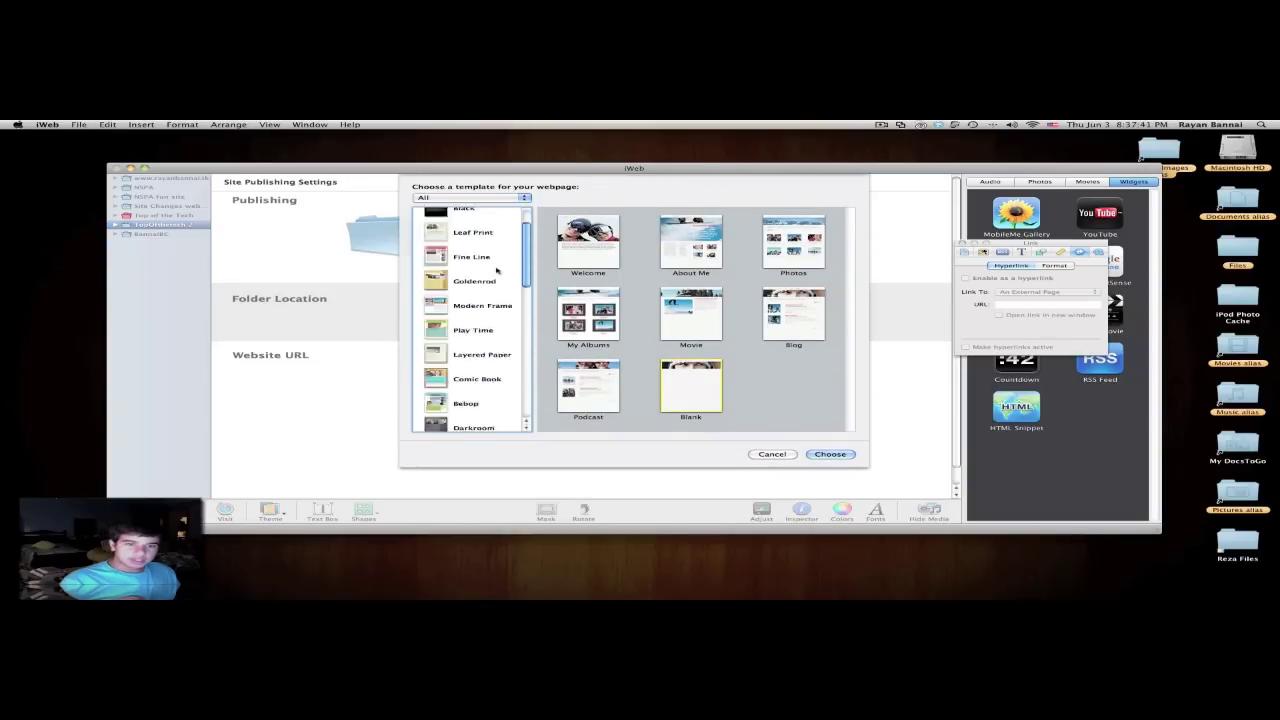
{"action": "scroll", "coordinate": [498, 250], "scroll_direction": "down", "scroll_amount": 5}
{"action": "scroll", "coordinate": [500, 270], "scroll_direction": "up", "scroll_amount": 2}
{"action": "scroll", "coordinate": [500, 285], "scroll_direction": "up", "scroll_amount": 3}
{"action": "scroll", "coordinate": [501, 280], "scroll_direction": "up", "scroll_amount": 4}
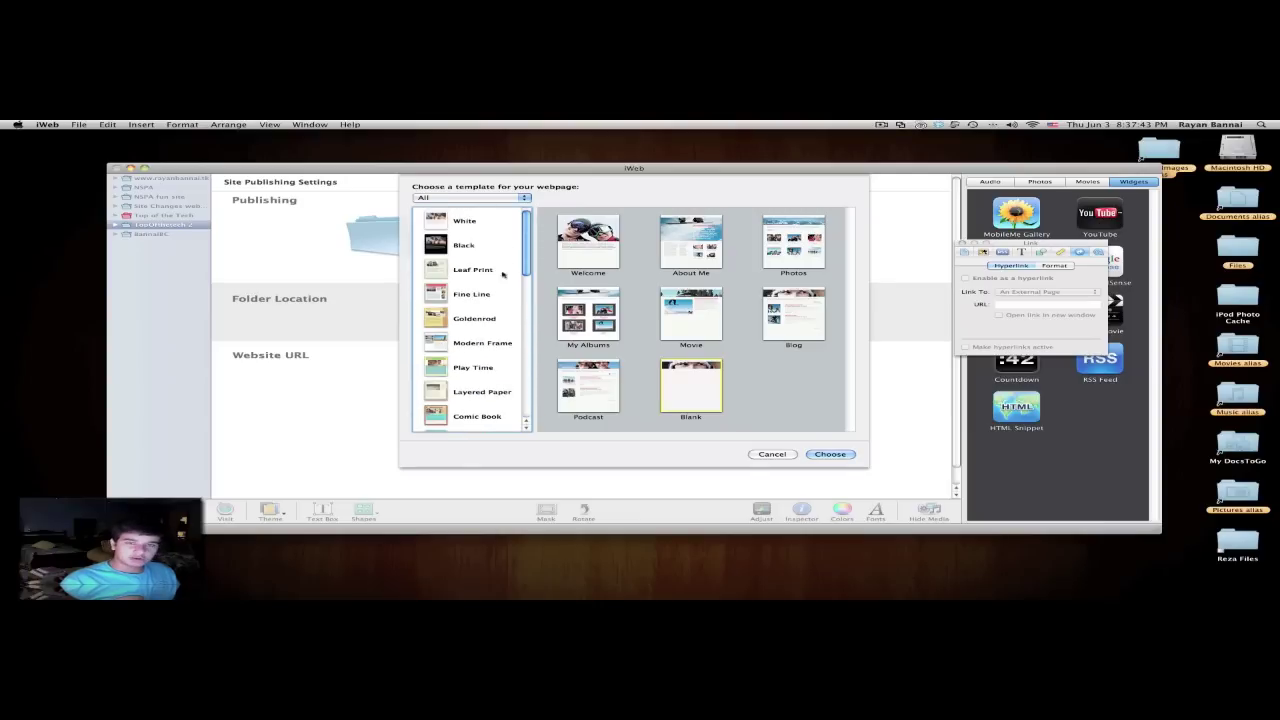
{"action": "left_click", "coordinate": [457, 222]}
{"action": "left_click", "coordinate": [457, 243]}
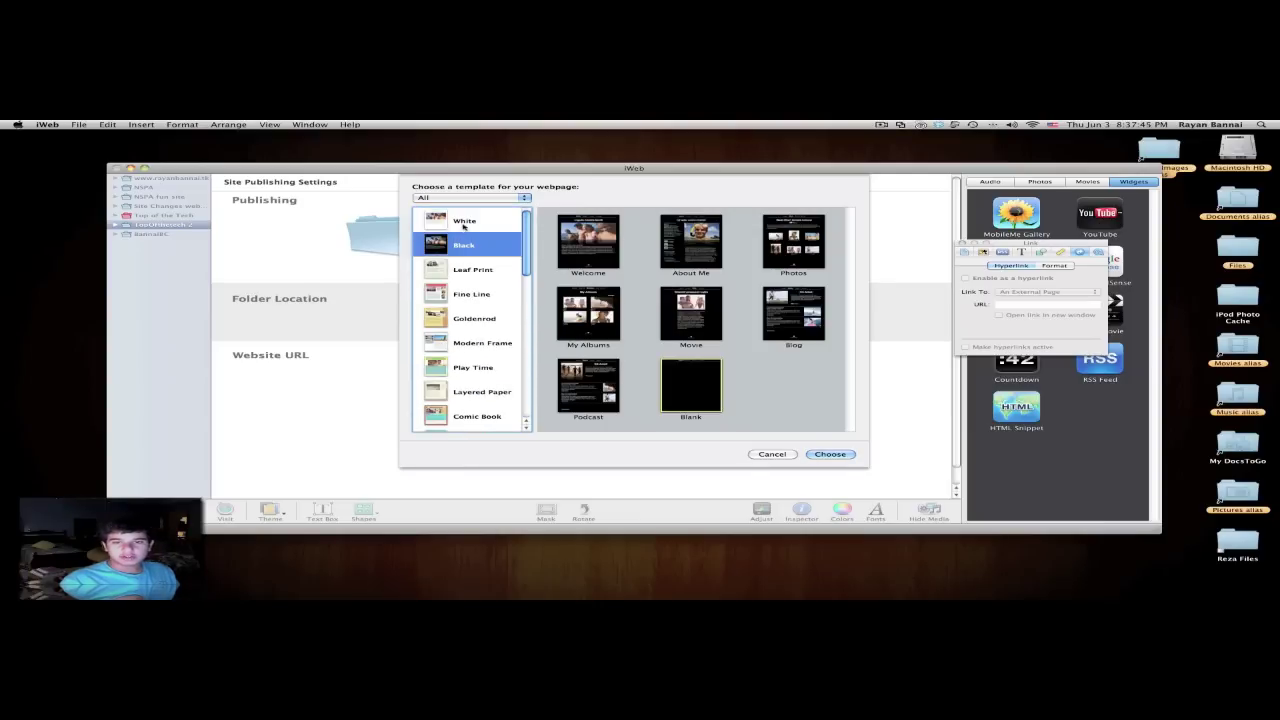
- Create the first page from the Modern Frame theme's Welcome layout
{"action": "scroll", "coordinate": [473, 284], "scroll_direction": "down", "scroll_amount": 1}
{"action": "scroll", "coordinate": [472, 284], "scroll_direction": "down", "scroll_amount": 1}
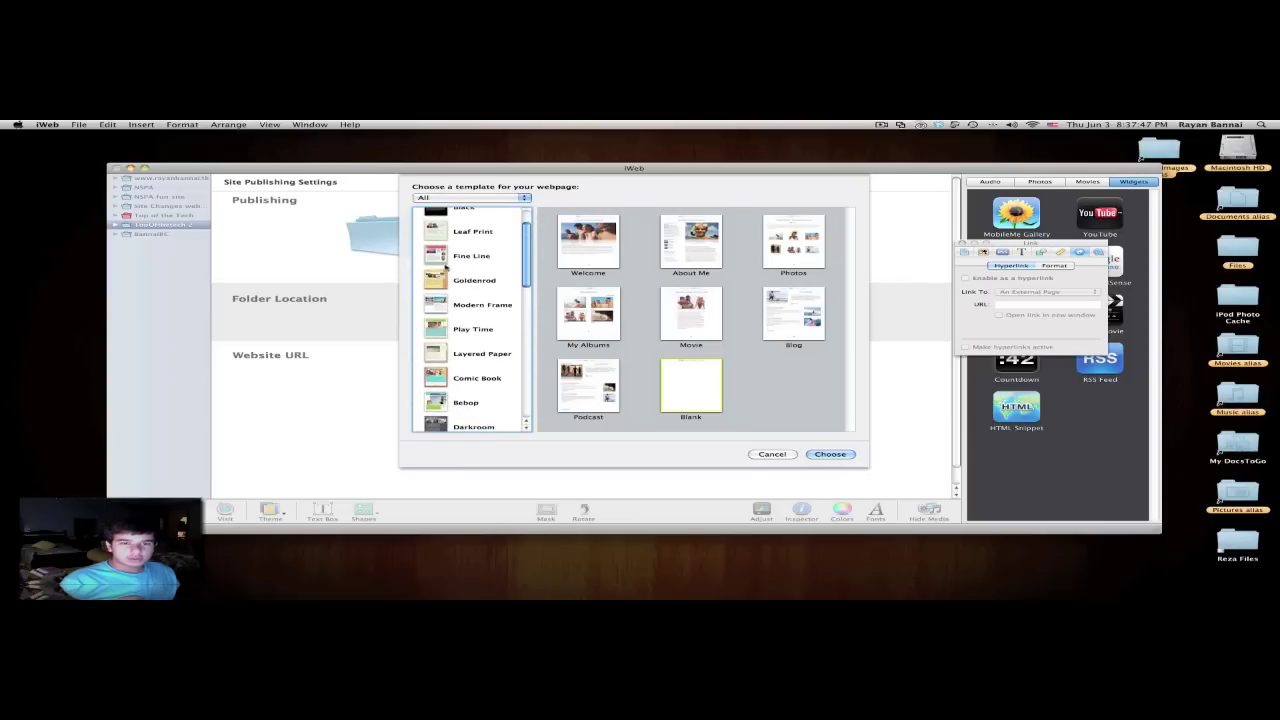
{"action": "left_click", "coordinate": [467, 306]}
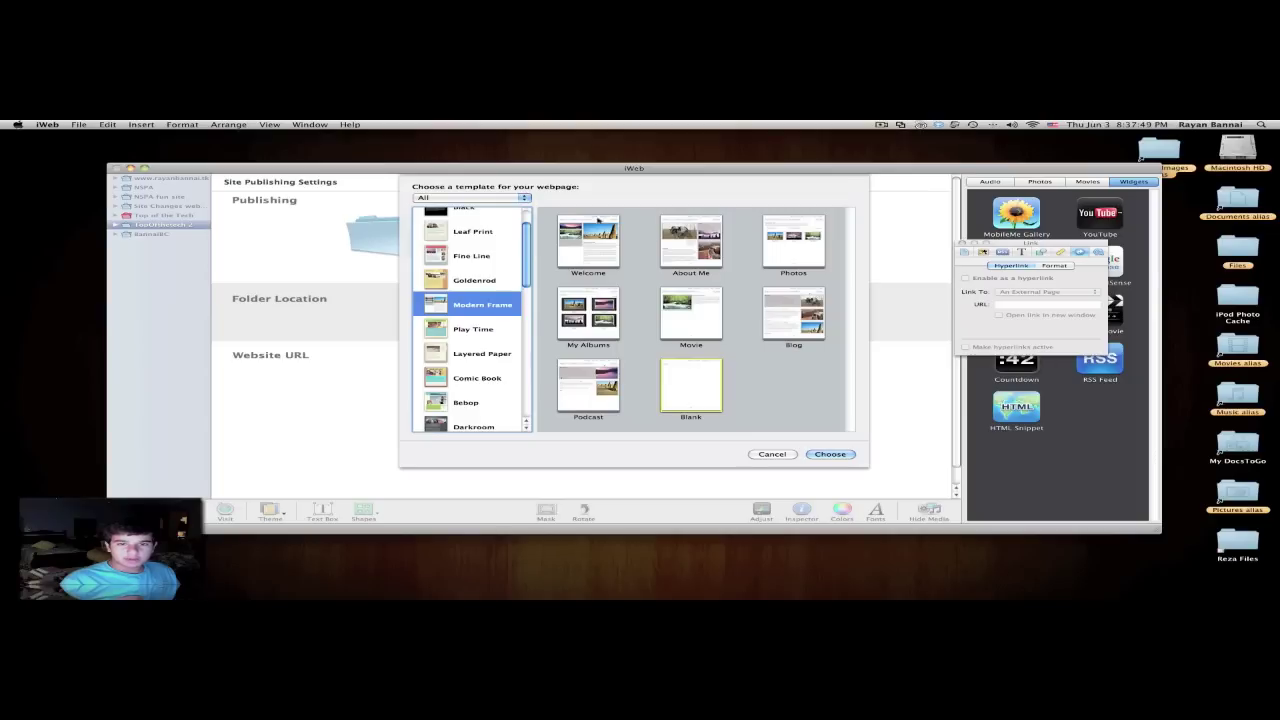
{"action": "left_click", "coordinate": [598, 239]}
{"action": "left_click", "coordinate": [814, 455]}
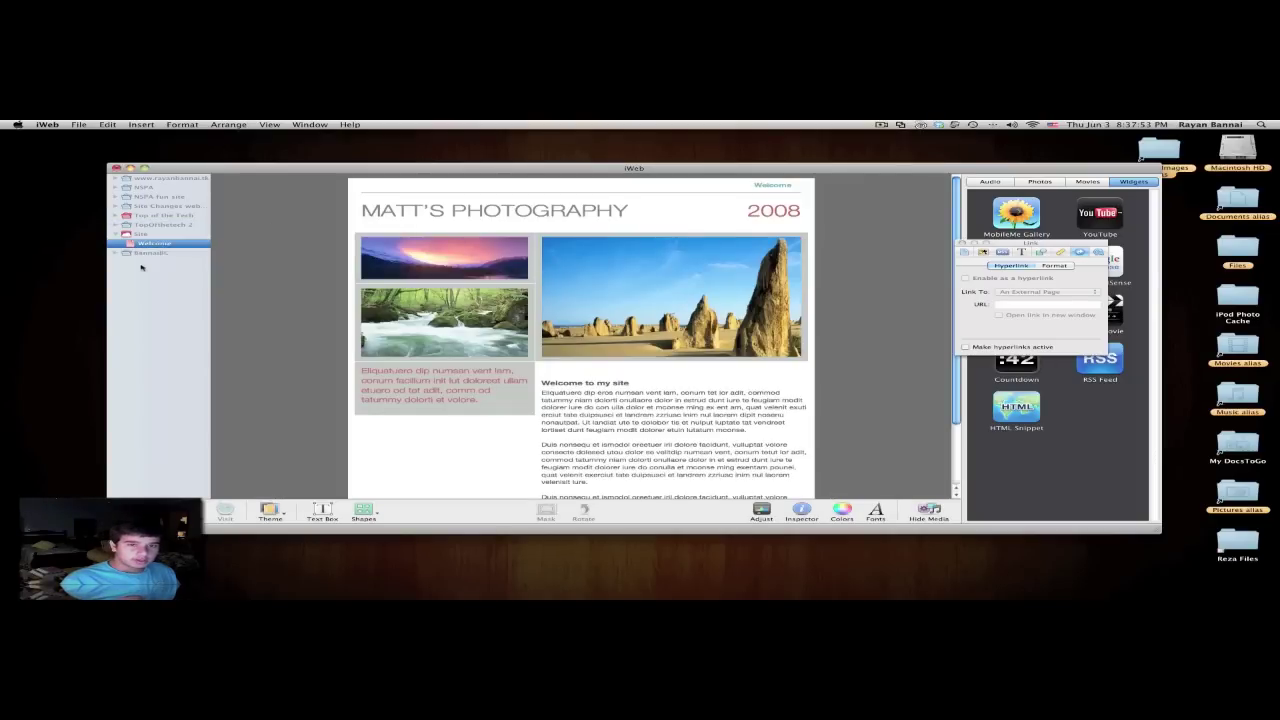
- Set the new site's Publish to destination to Local Folder and type 'My Site' as its name
{"action": "left_click", "coordinate": [142, 236]}
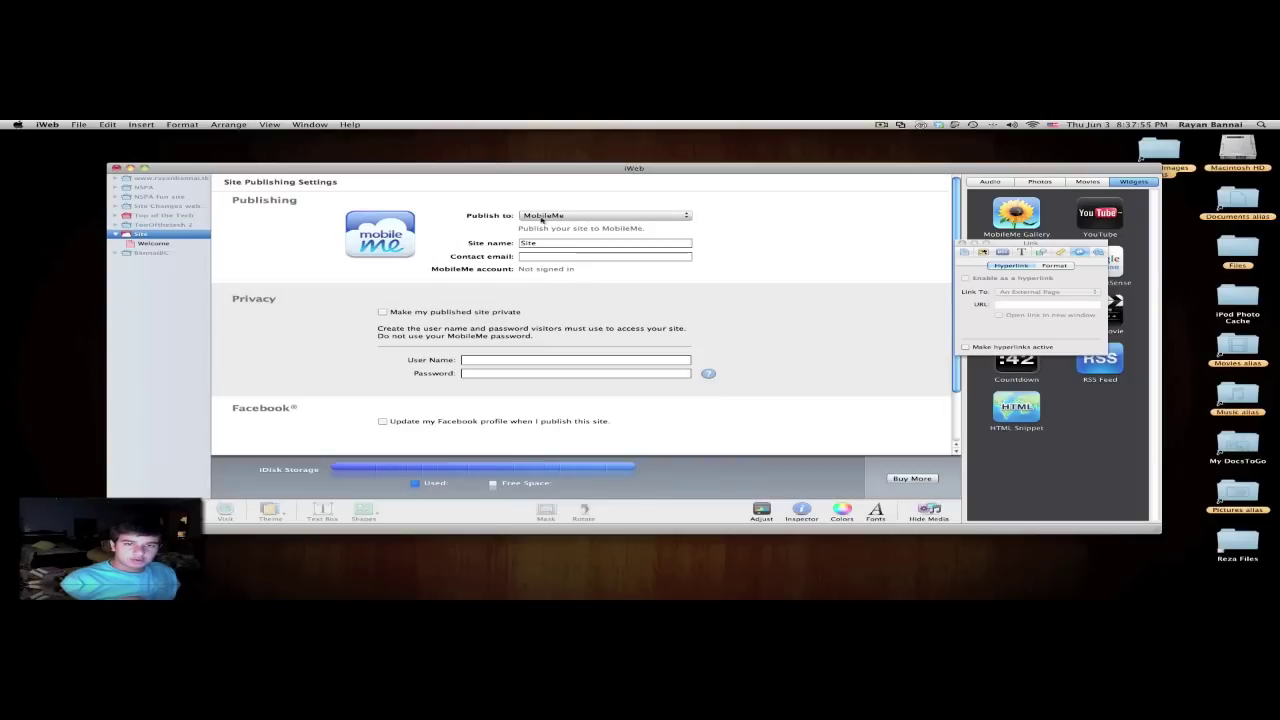
{"action": "left_click", "coordinate": [573, 217]}
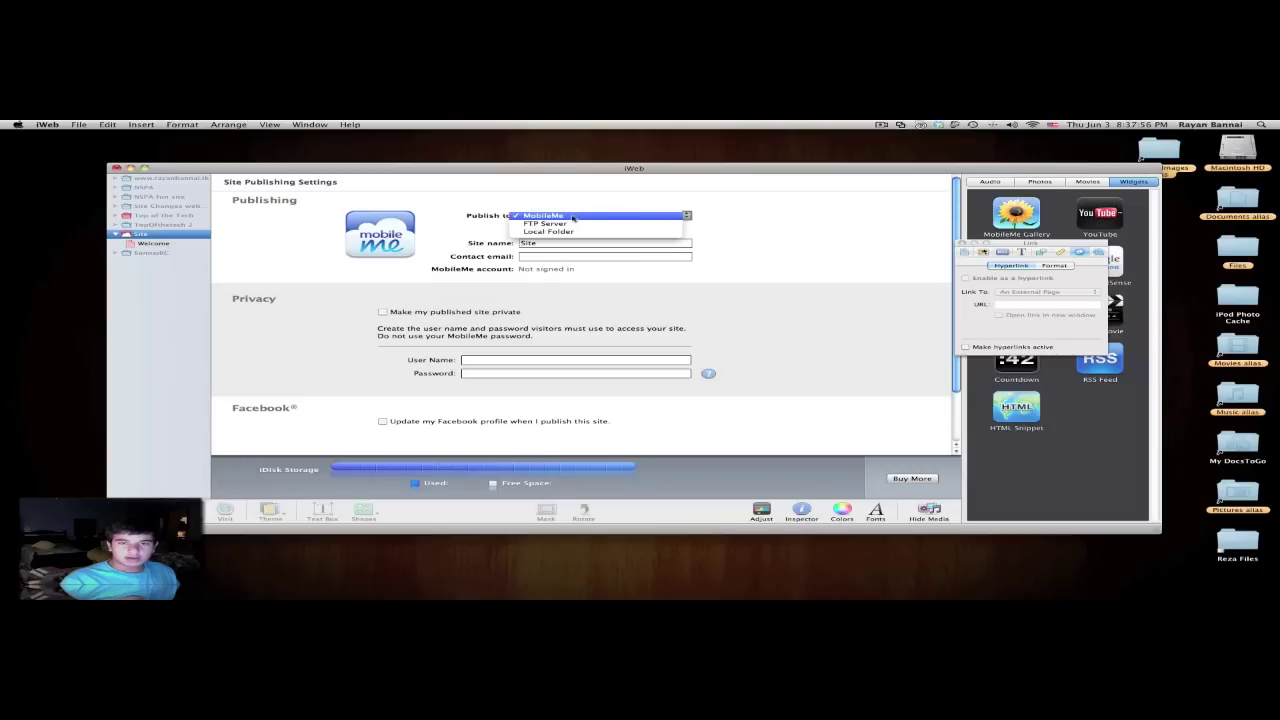
{"action": "left_click", "coordinate": [763, 226]}
{"action": "left_click", "coordinate": [646, 218]}
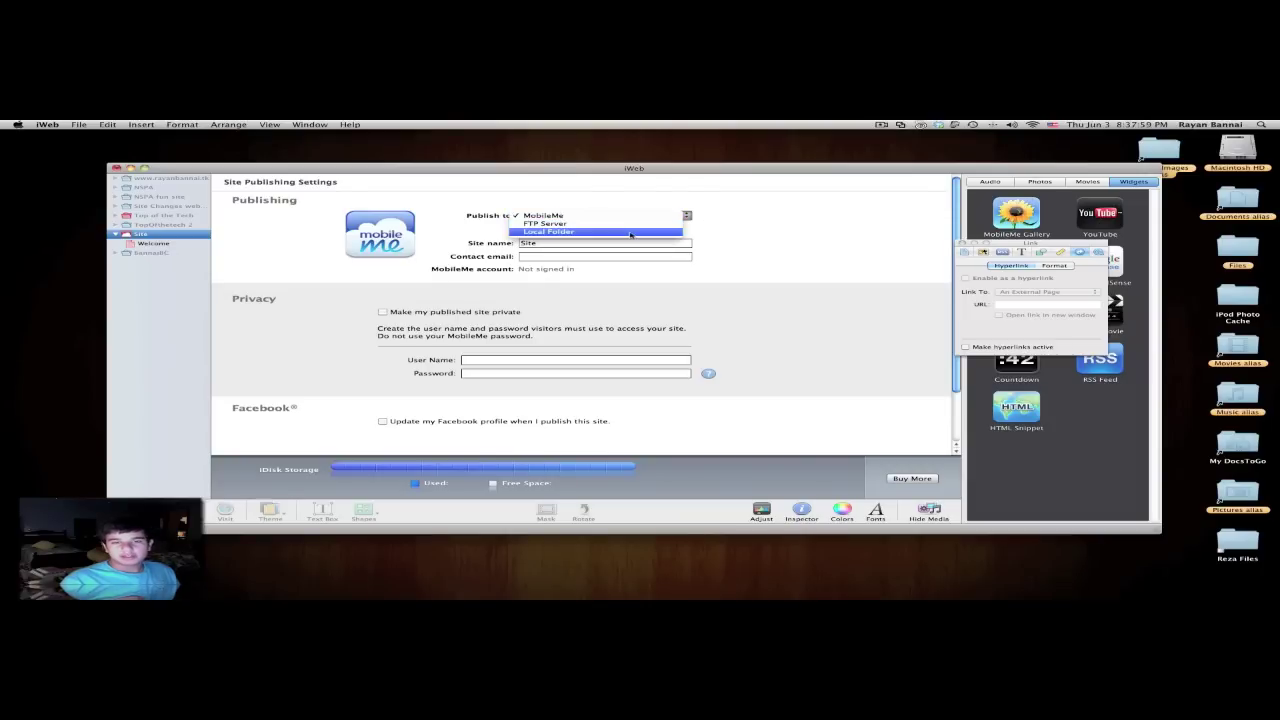
{"action": "left_click", "coordinate": [573, 232]}
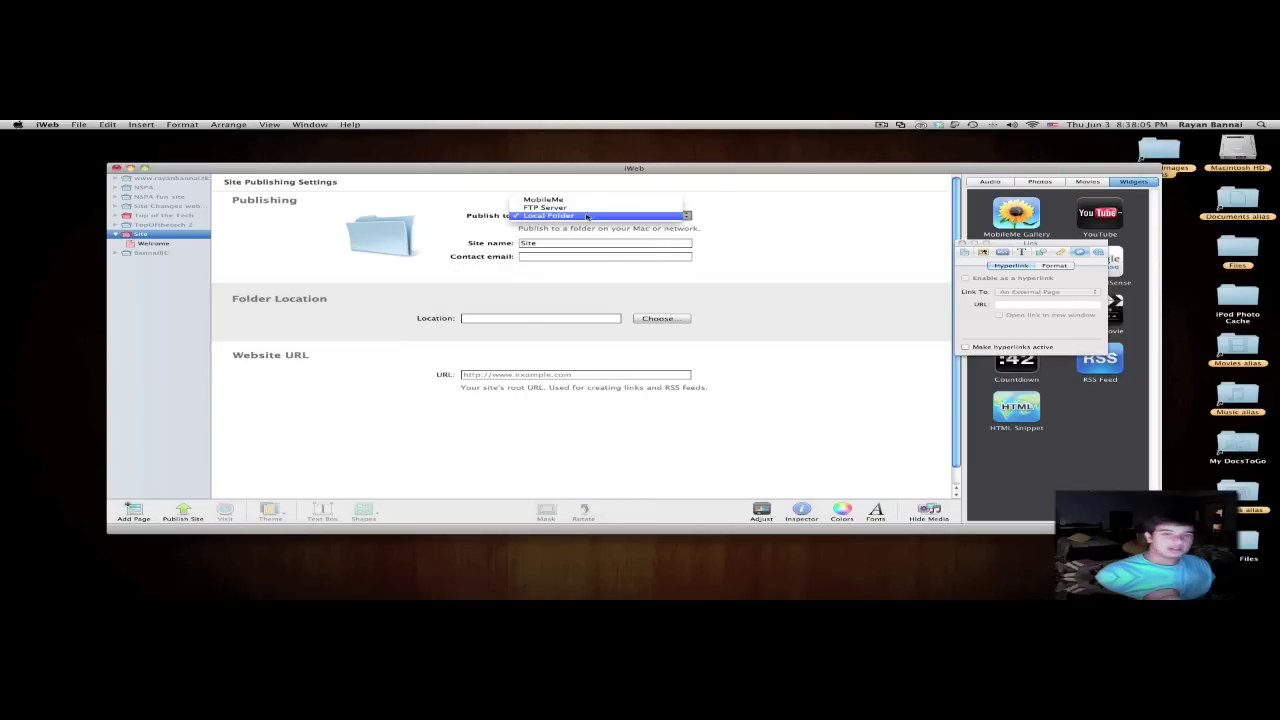
{"action": "left_click", "coordinate": [578, 207]}
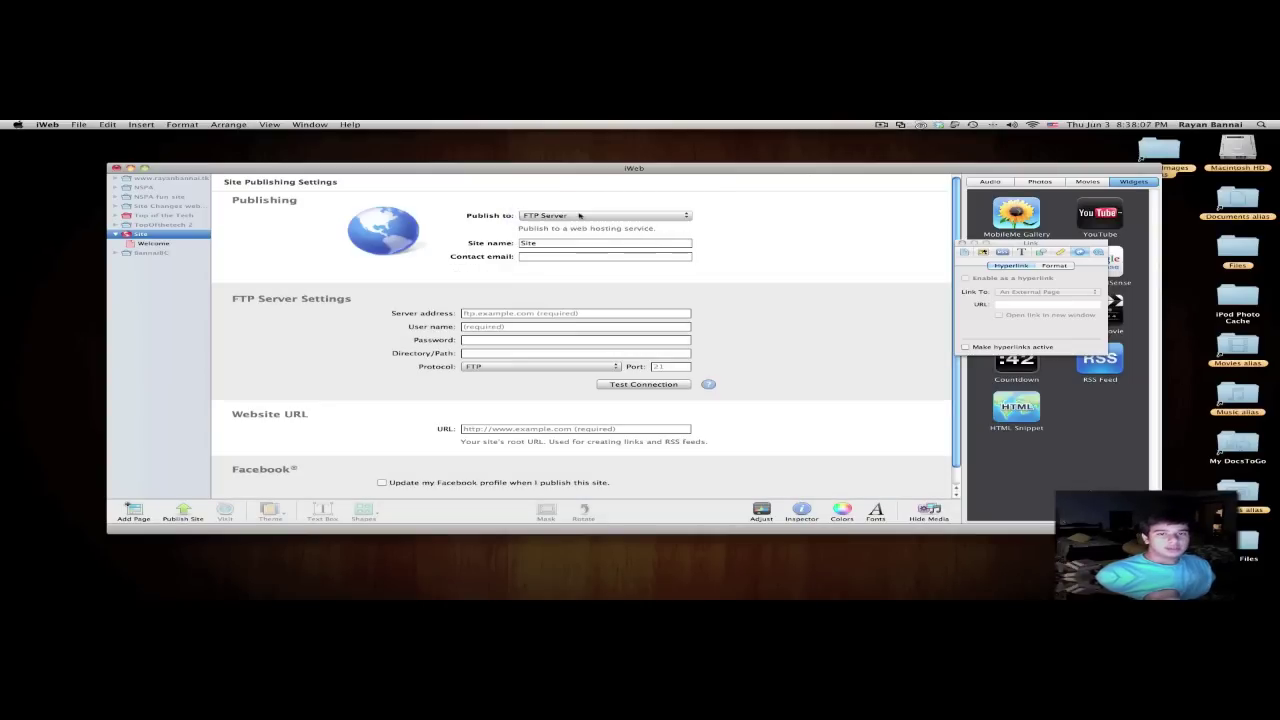
{"action": "left_click", "coordinate": [581, 216]}
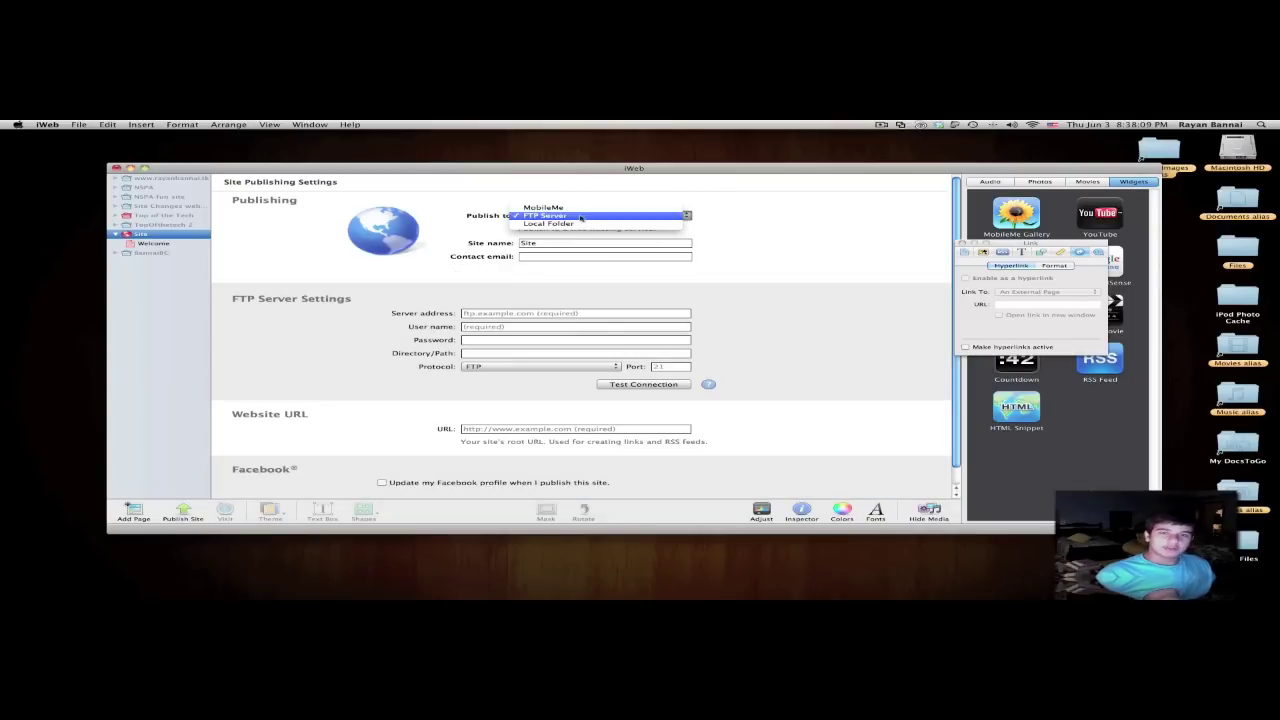
{"action": "left_click", "coordinate": [583, 218]}
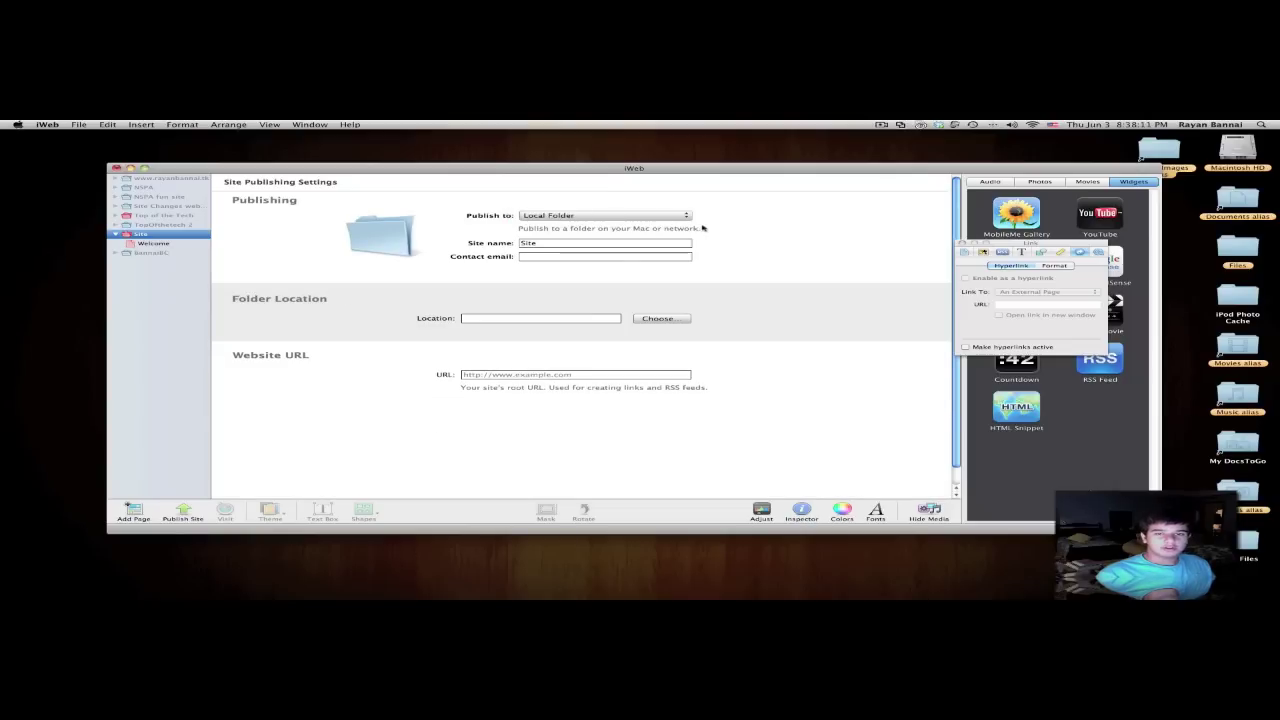
{"action": "double_click", "coordinate": [555, 243]}
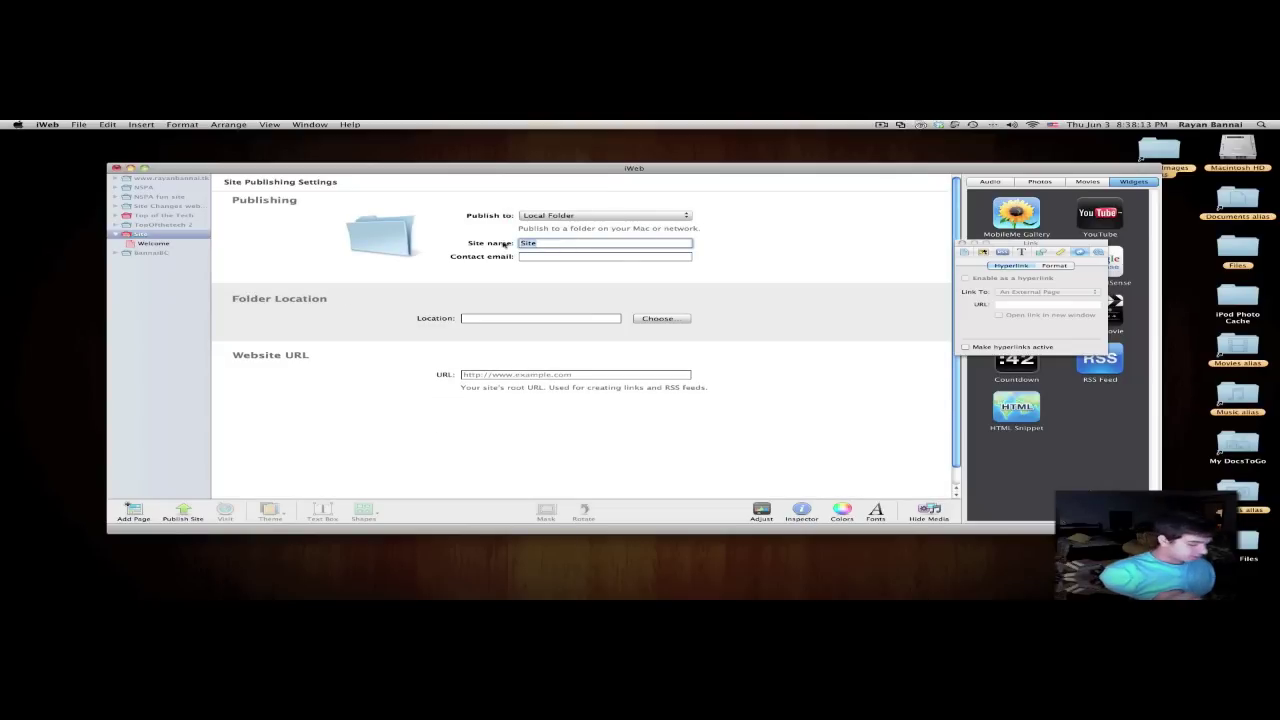
{"action": "type", "text": "My Si"}
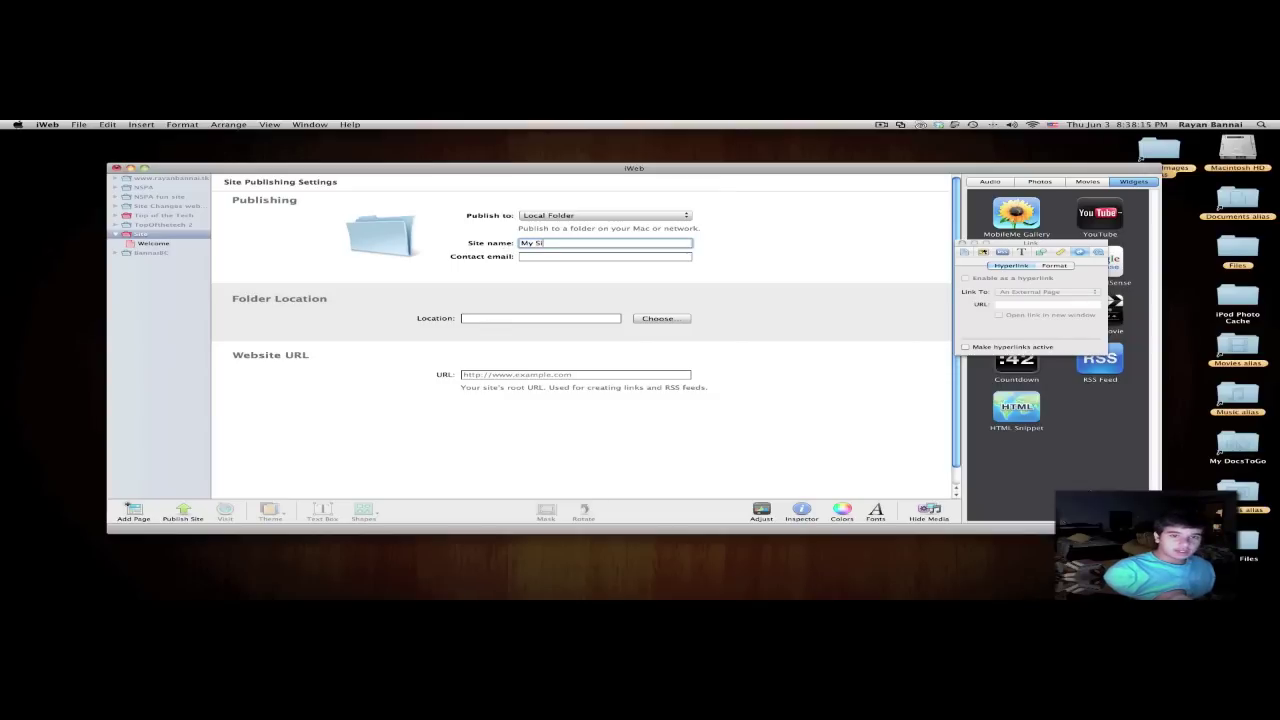
{"action": "type", "text": "te"}
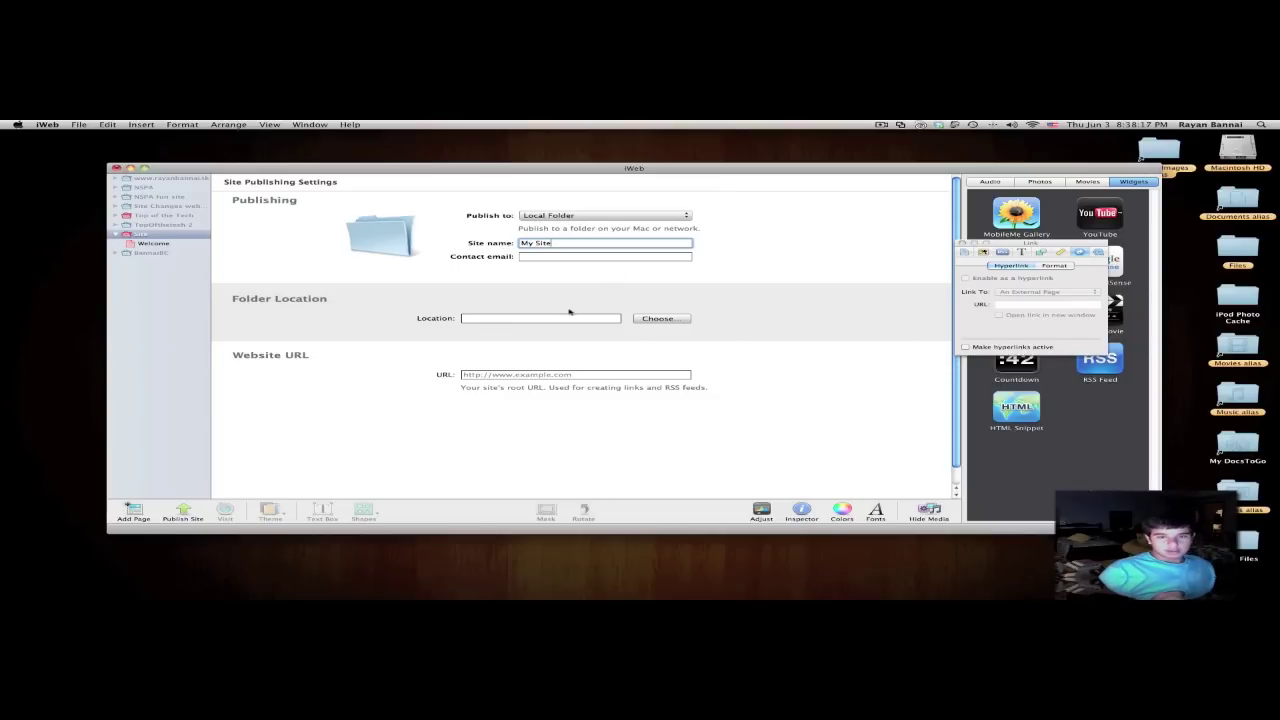
- Publish into a new Desktop folder 'My website', then select the Welcome page
{"action": "left_click", "coordinate": [657, 318]}
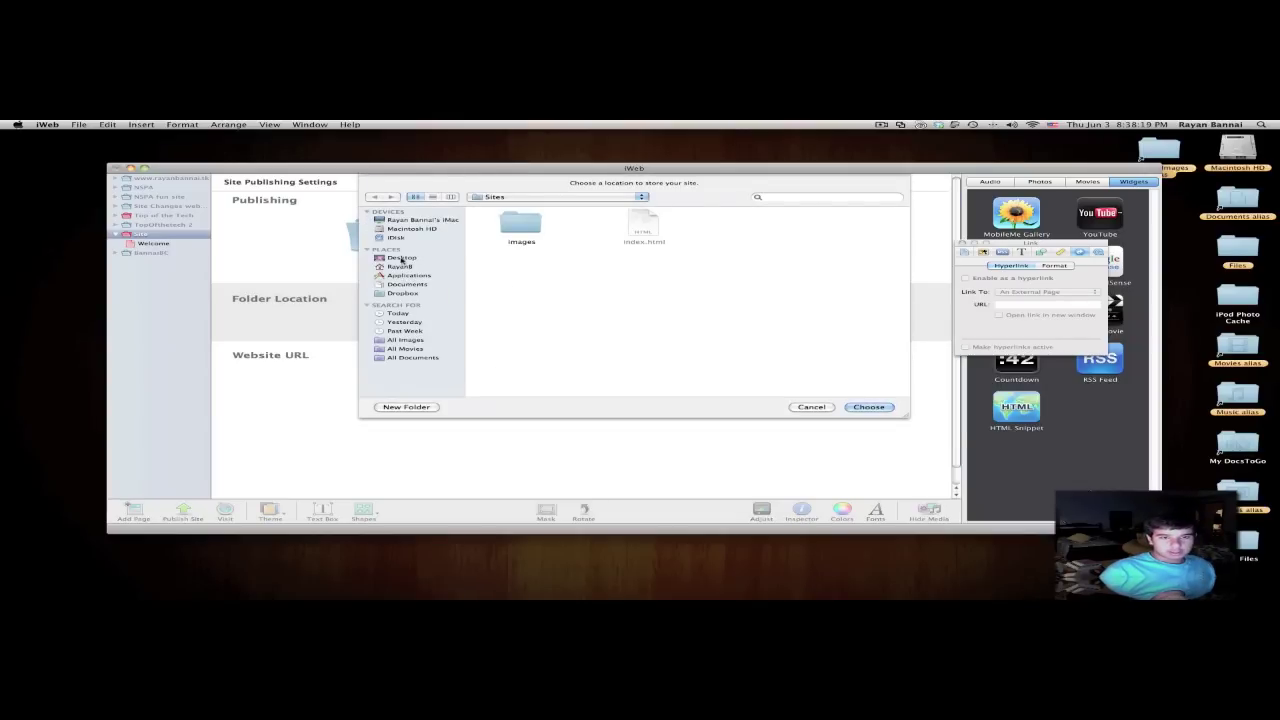
{"action": "left_click", "coordinate": [402, 258]}
{"action": "left_click", "coordinate": [407, 408]}
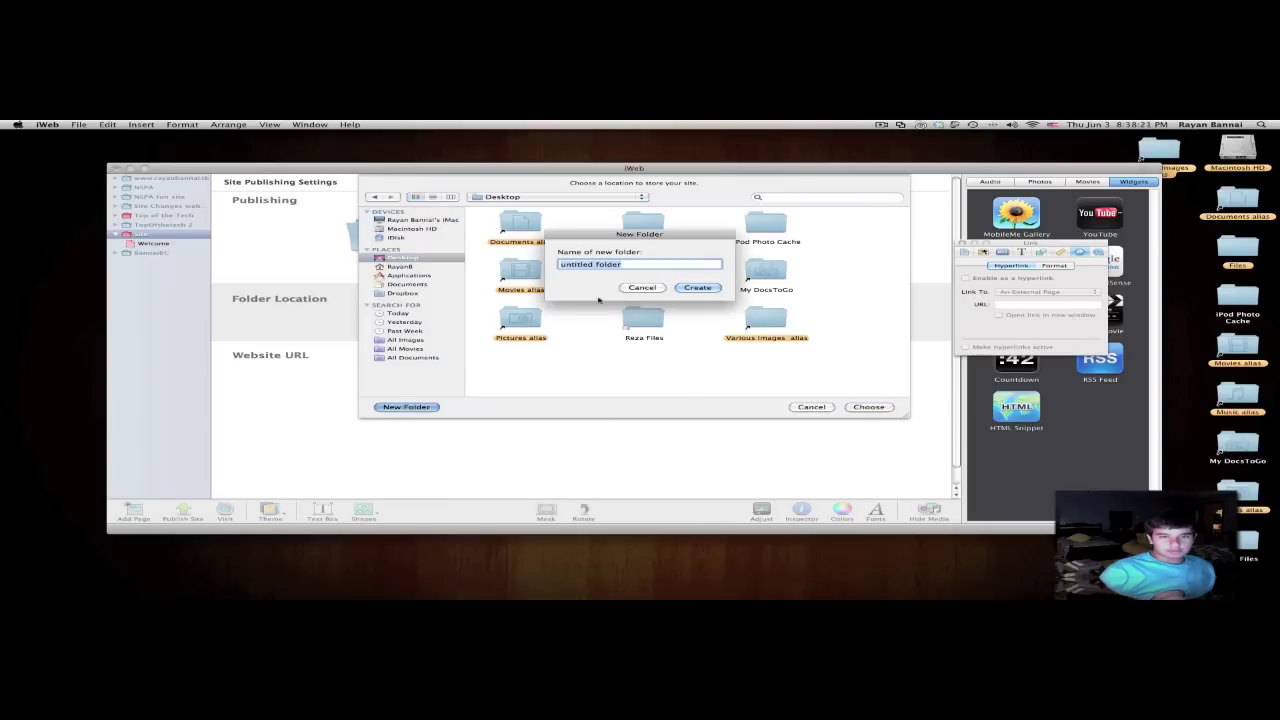
{"action": "type", "text": "My "}
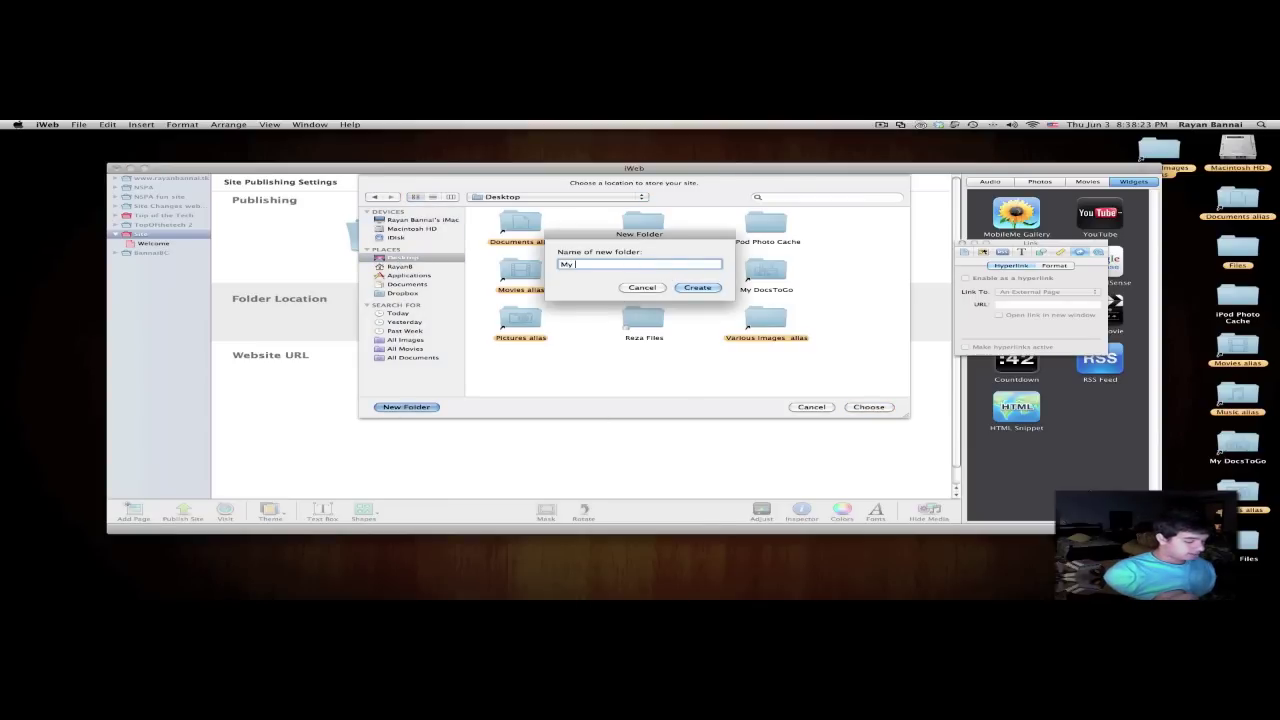
{"action": "type", "text": "website"}
{"action": "key", "text": "Return"}
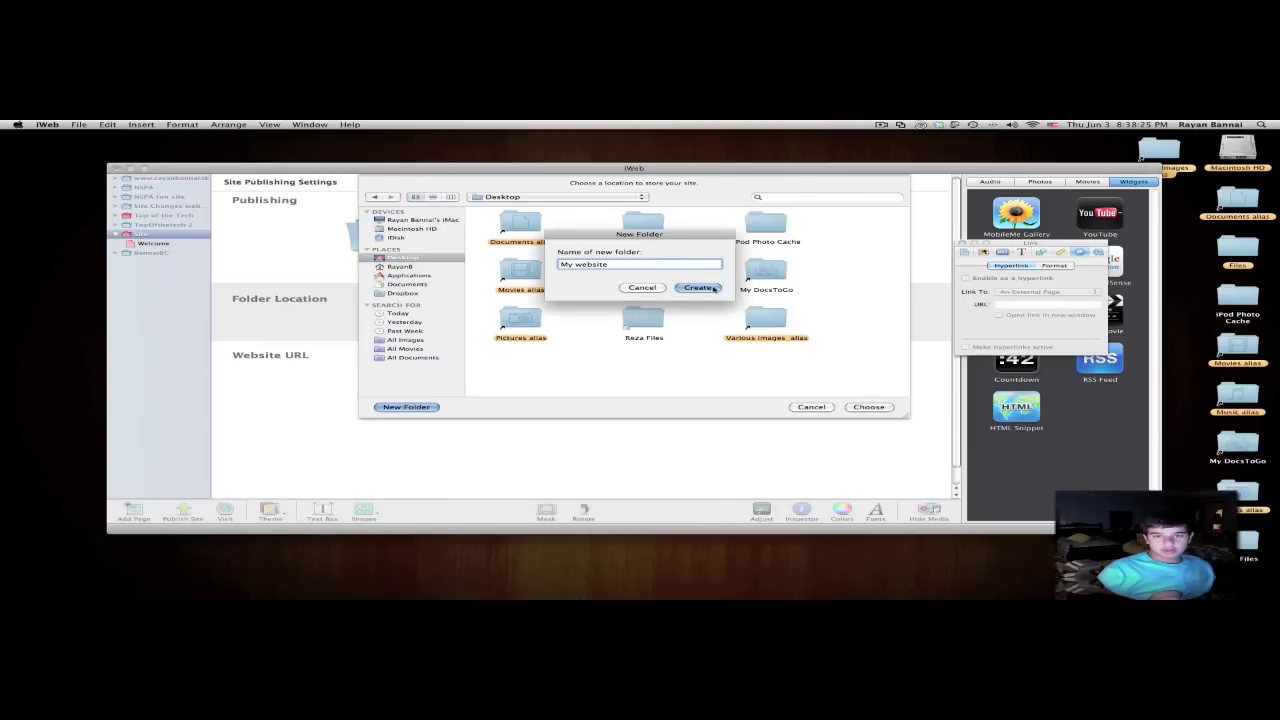
{"action": "left_click", "coordinate": [868, 407]}
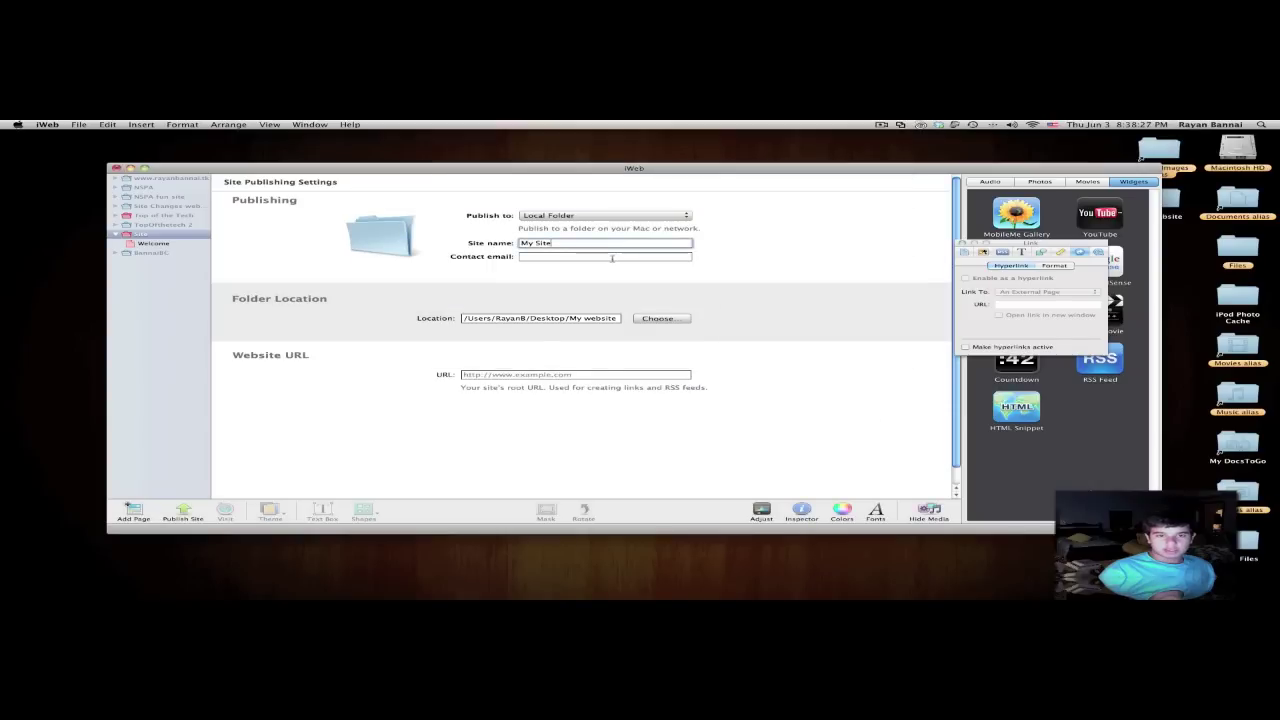
{"action": "left_click", "coordinate": [145, 243]}
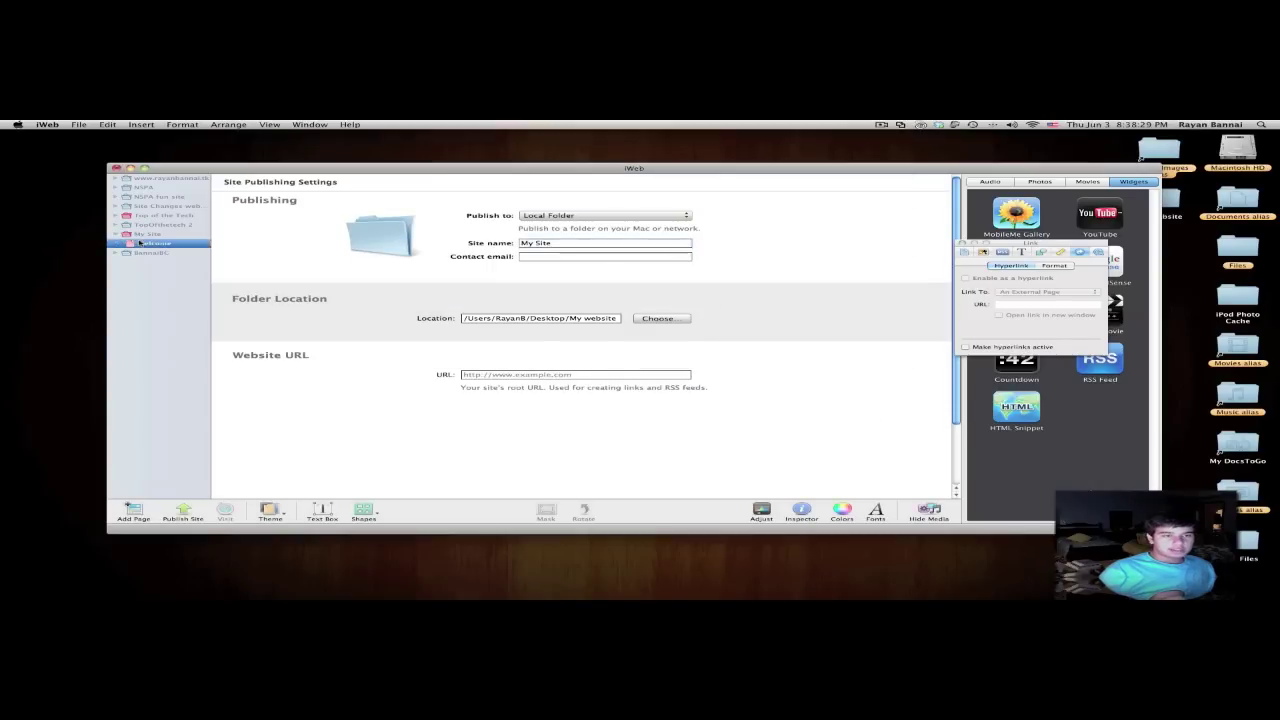
- Move the Inspector aside and cycle through its tabs back to the Welcome page settings
{"action": "left_click_drag", "start_coordinate": [632, 167], "coordinate": [562, 142]}
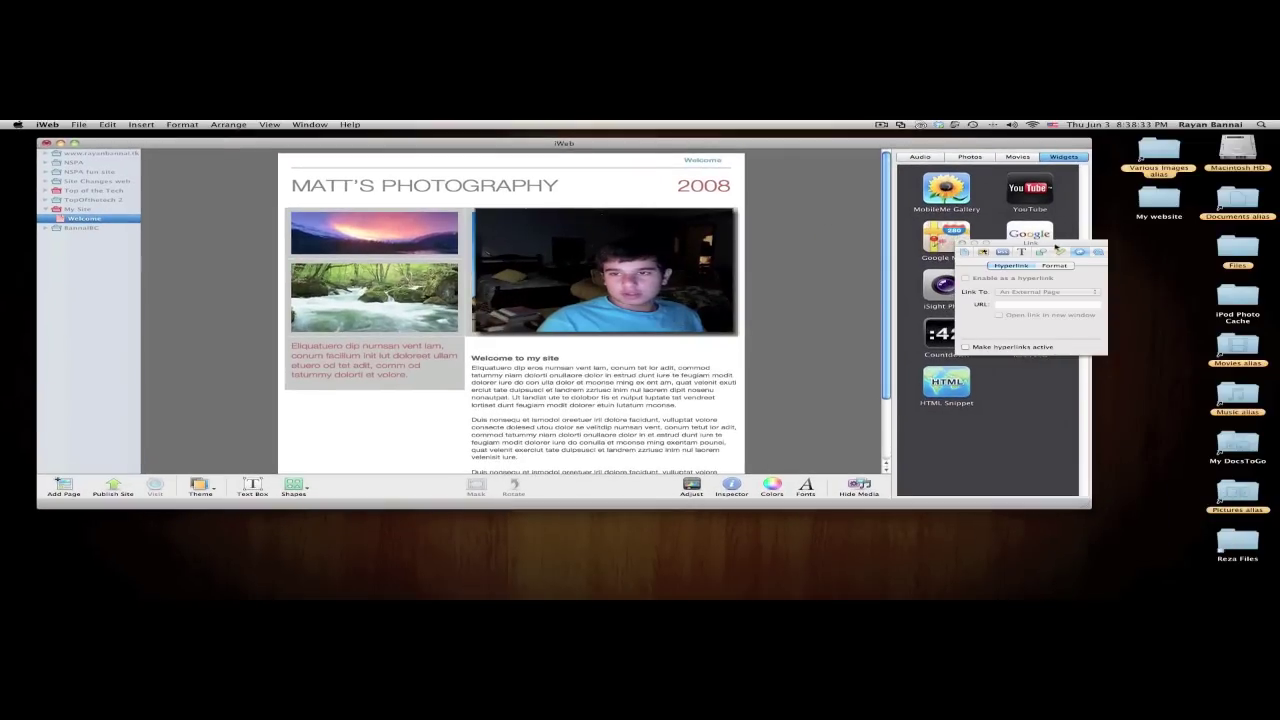
{"action": "left_click_drag", "start_coordinate": [1058, 244], "coordinate": [1203, 244]}
{"action": "left_click", "coordinate": [1129, 252]}
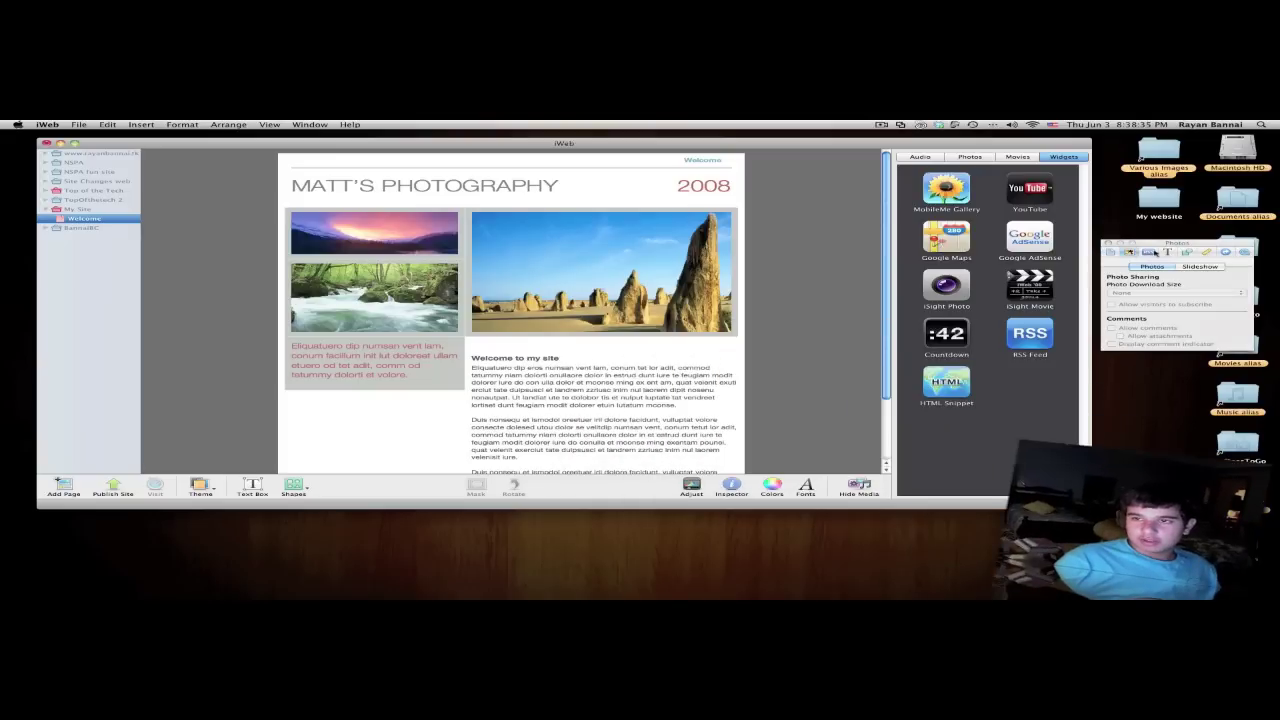
{"action": "left_click", "coordinate": [1148, 252]}
{"action": "left_click", "coordinate": [1148, 252]}
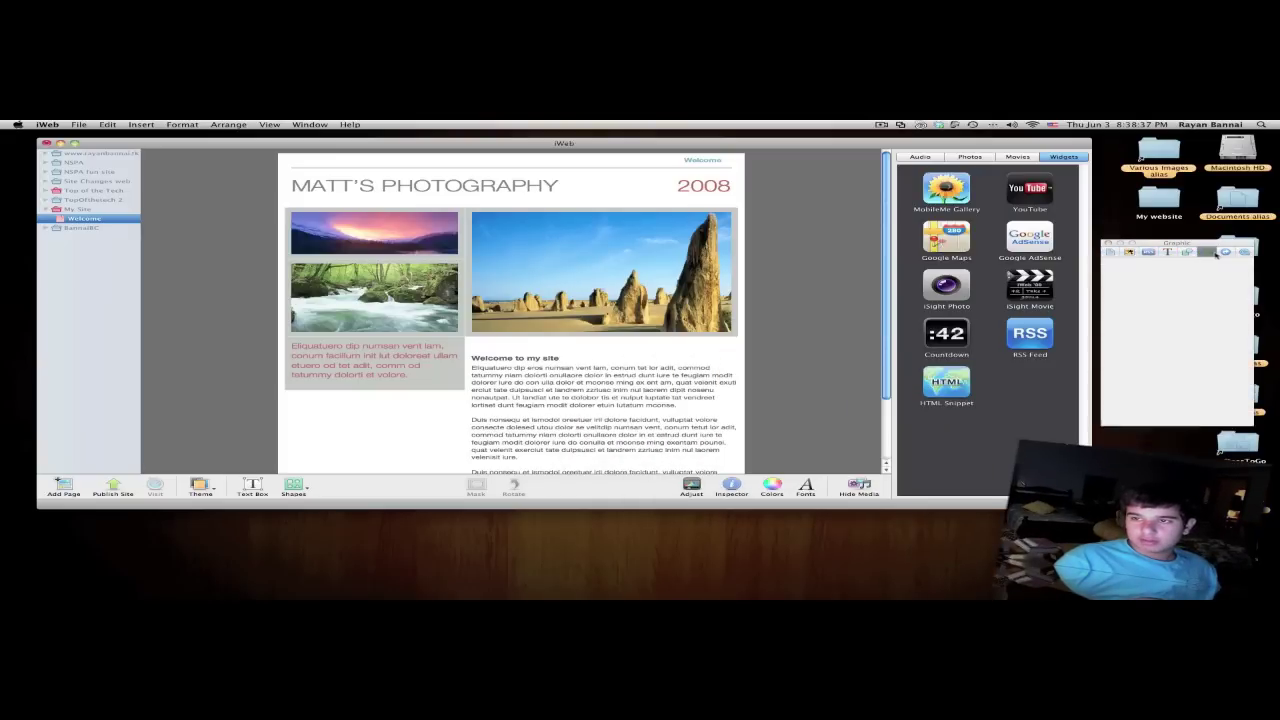
{"action": "left_click", "coordinate": [1114, 254]}
{"action": "left_click", "coordinate": [1129, 252]}
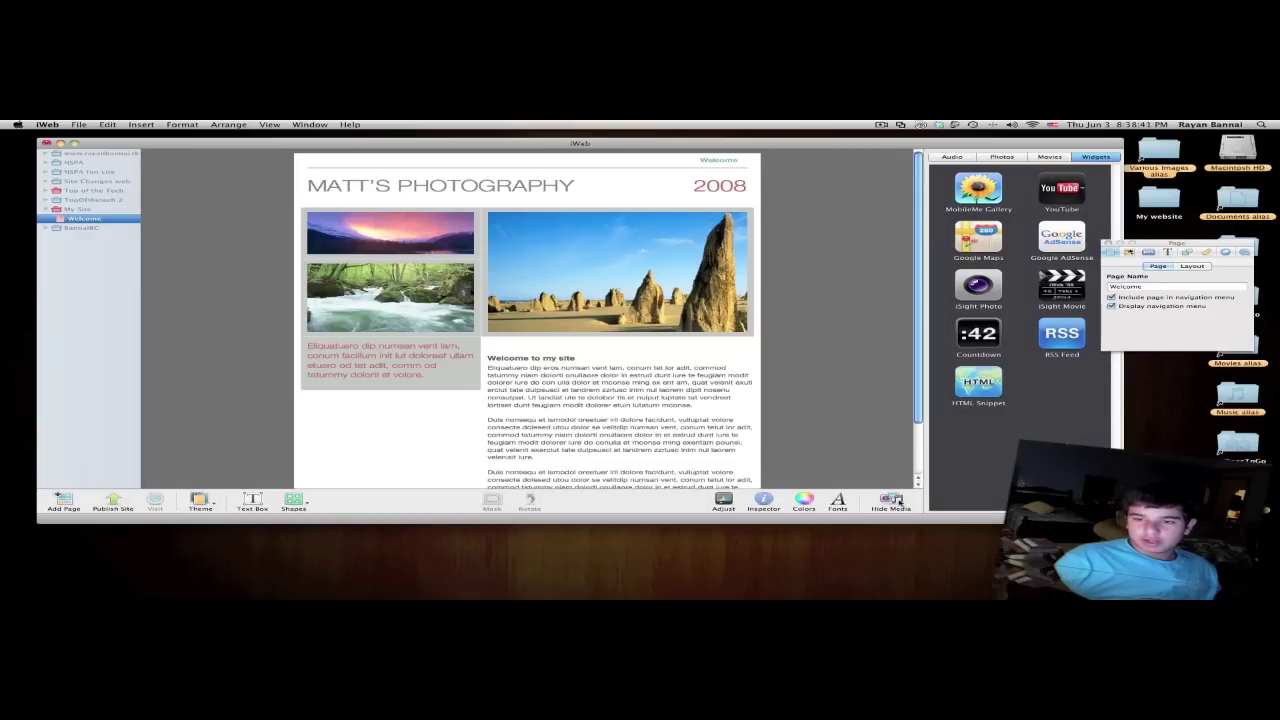
- Hide and reshow the Media browser, browsing its Photos and Movies tabs
{"action": "left_click", "coordinate": [897, 502]}
{"action": "left_click", "coordinate": [897, 502]}
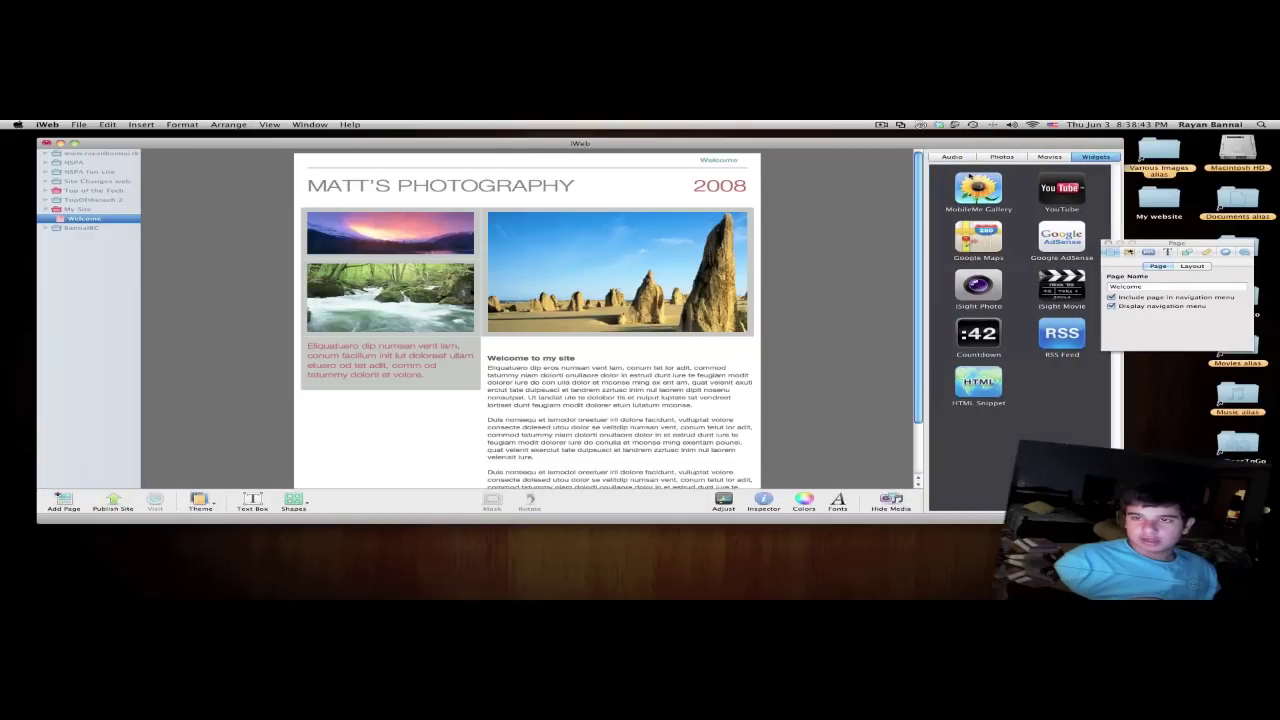
{"action": "left_click", "coordinate": [1002, 157]}
{"action": "left_click", "coordinate": [1047, 157]}
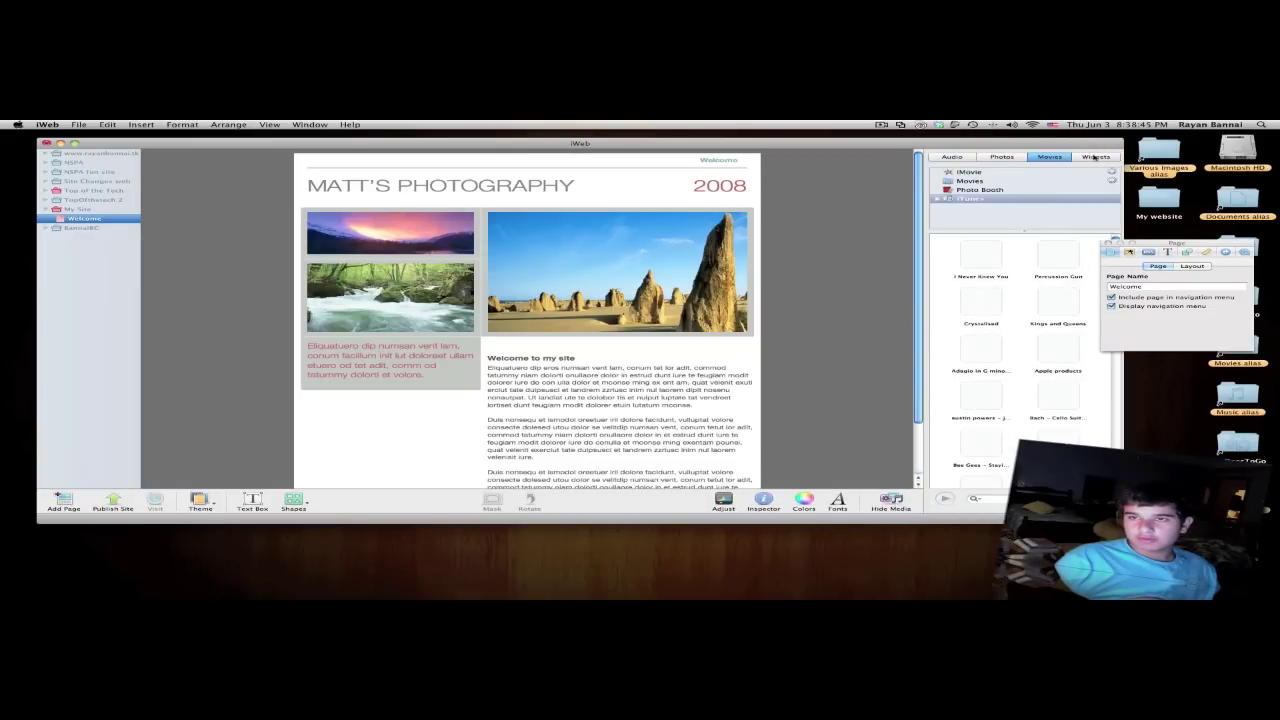
- Retitle the page 'Welcome to my website' and change the year 2008 to 2010
{"action": "left_click", "coordinate": [1095, 157]}
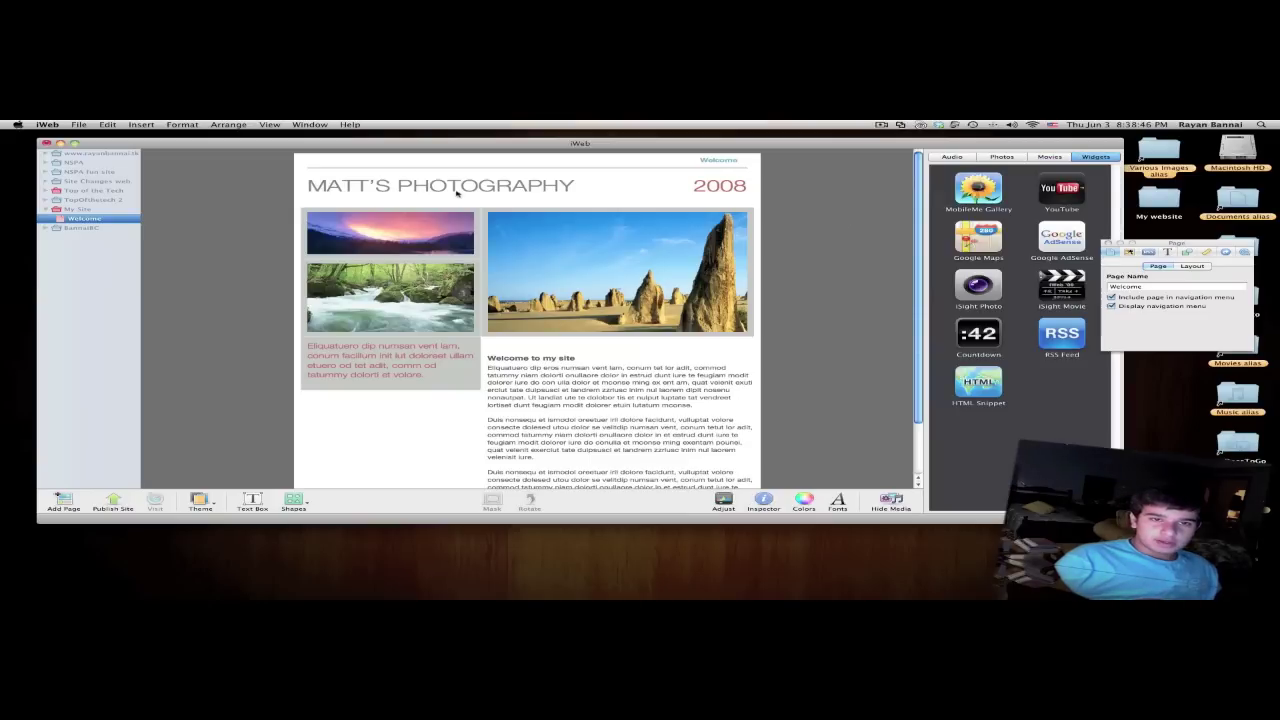
{"action": "triple_click", "coordinate": [486, 188]}
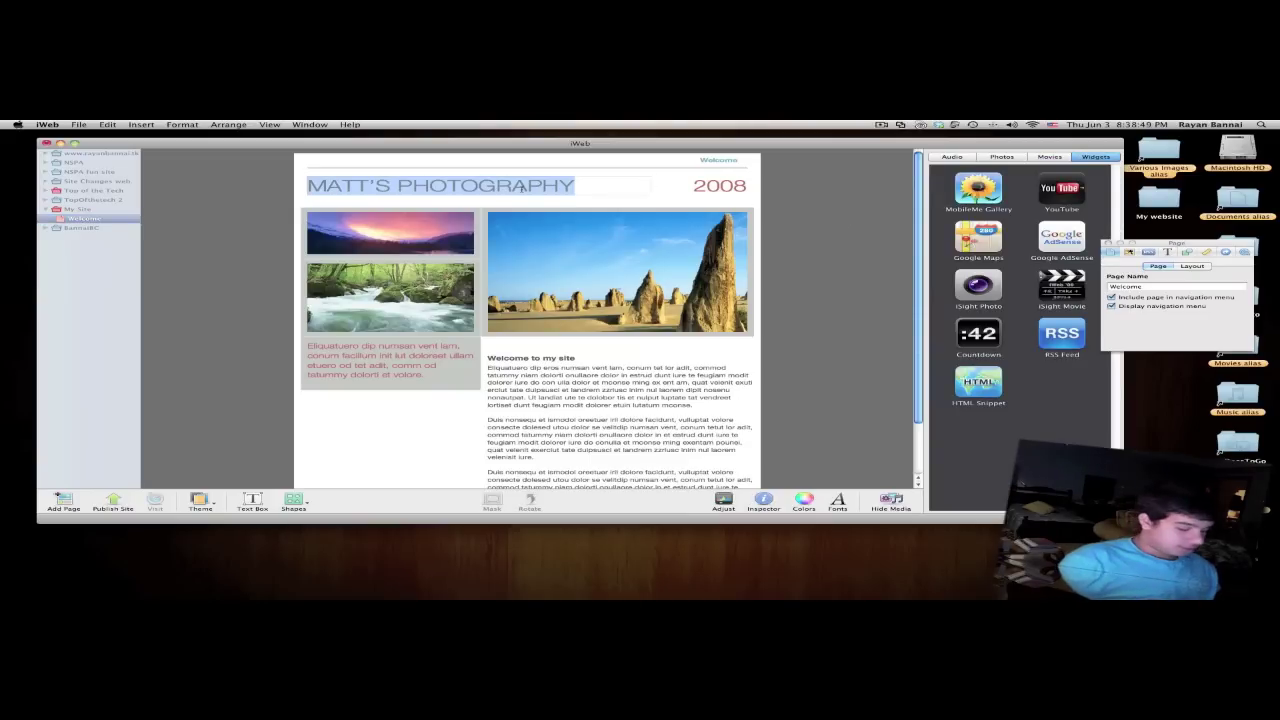
{"action": "type", "text": "Welcome to my s"}
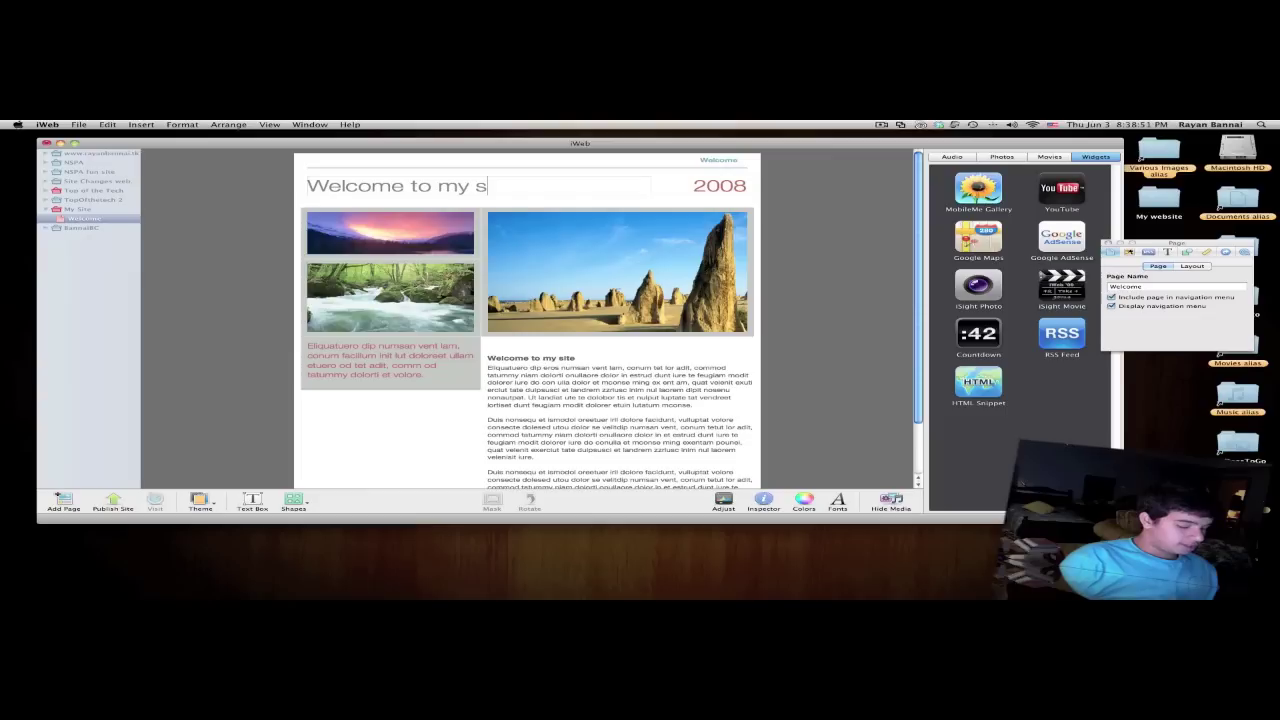
{"action": "key", "text": "BackSpace"}
{"action": "type", "text": "websit"}
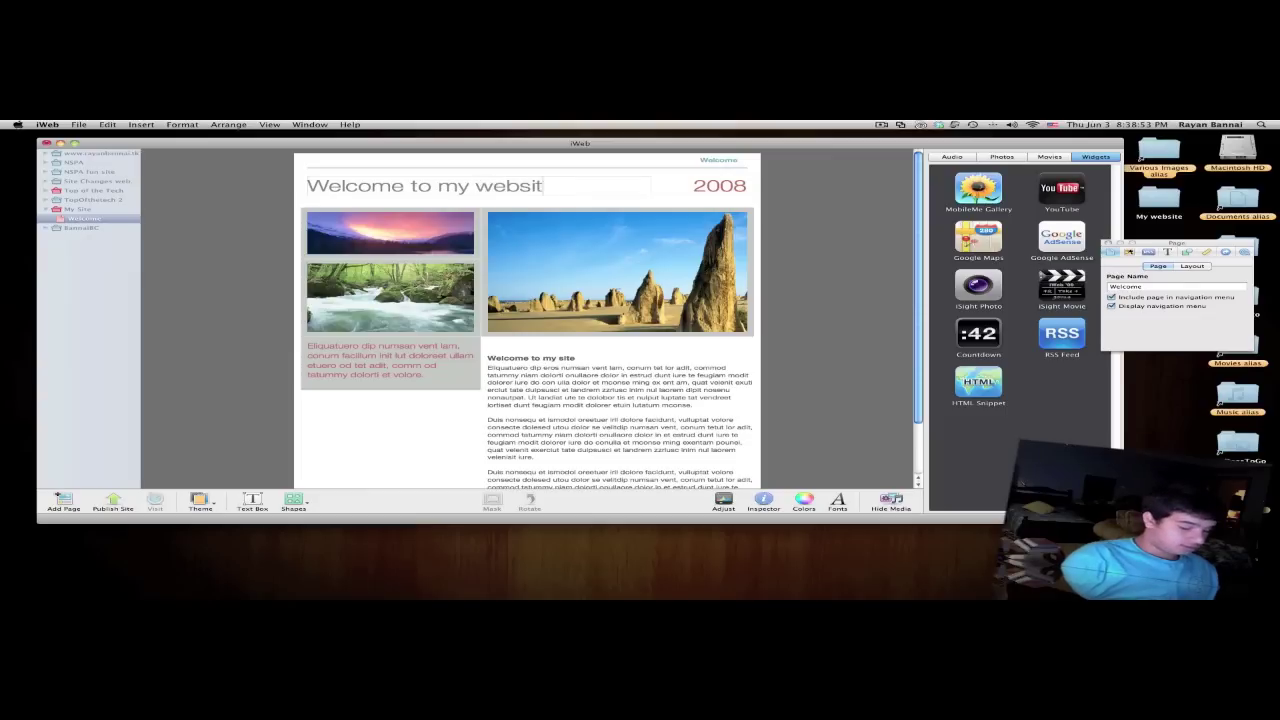
{"action": "type", "text": "e"}
{"action": "double_click", "coordinate": [720, 185]}
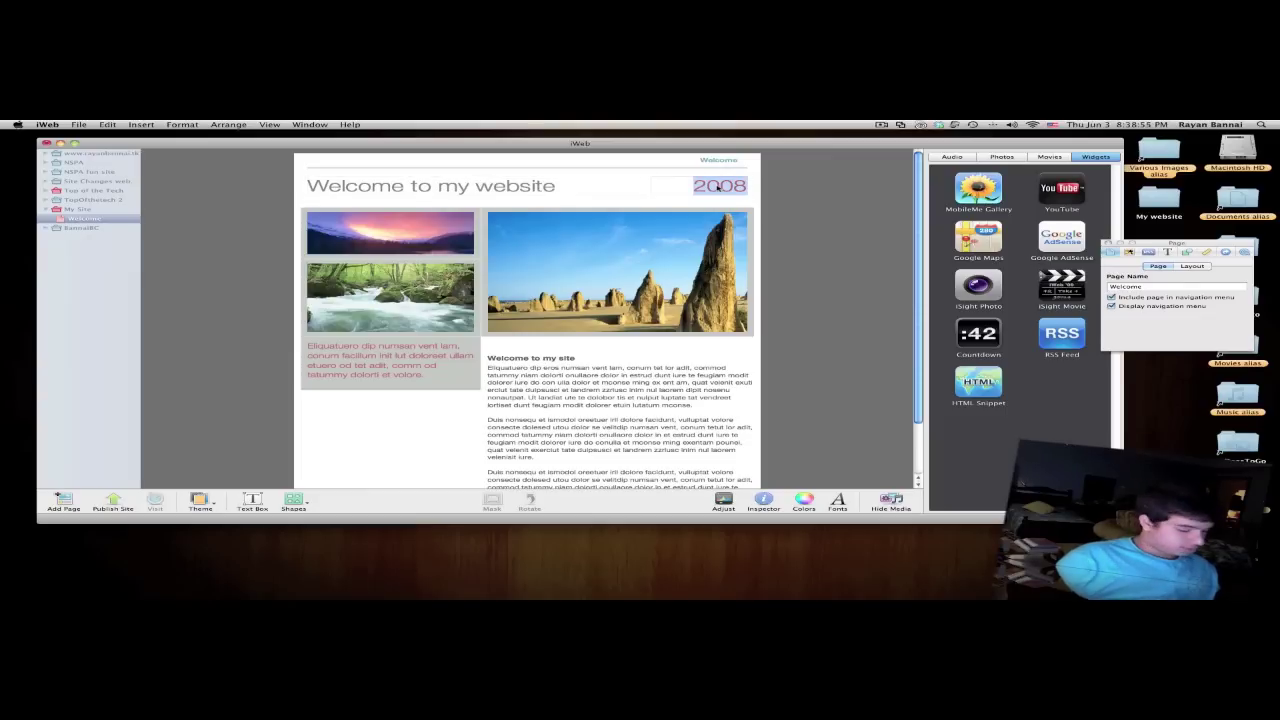
{"action": "type", "text": "2010"}
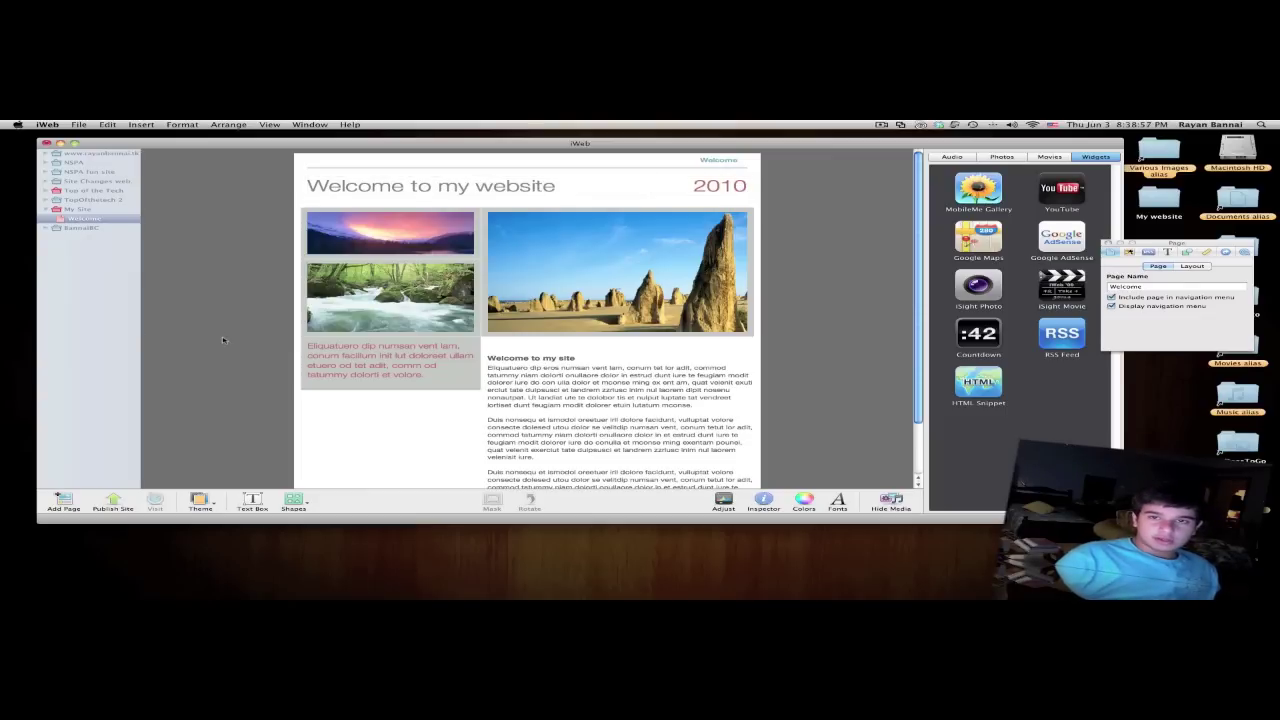
- Replace the placeholder body text and the left caption with sample text
{"action": "left_click", "coordinate": [541, 400]}
{"action": "key", "text": "super+a"}
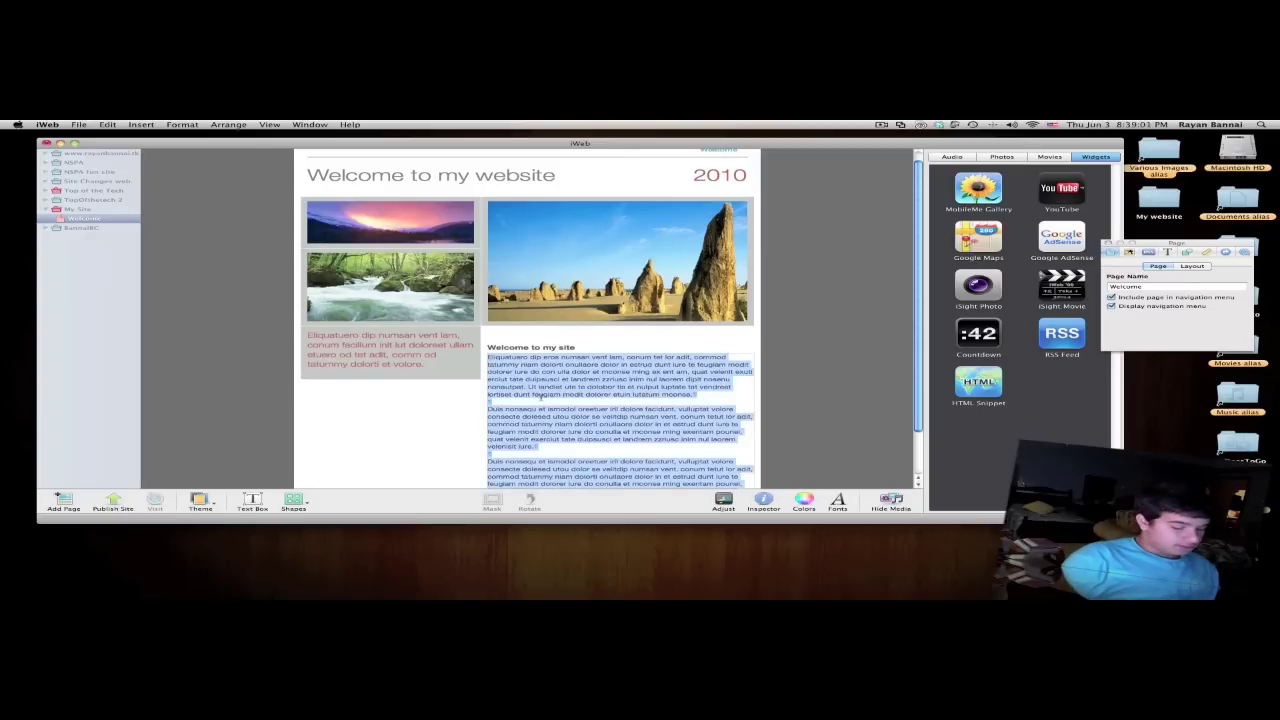
{"action": "type", "text": "ewiuvowuogwllcowhd"}
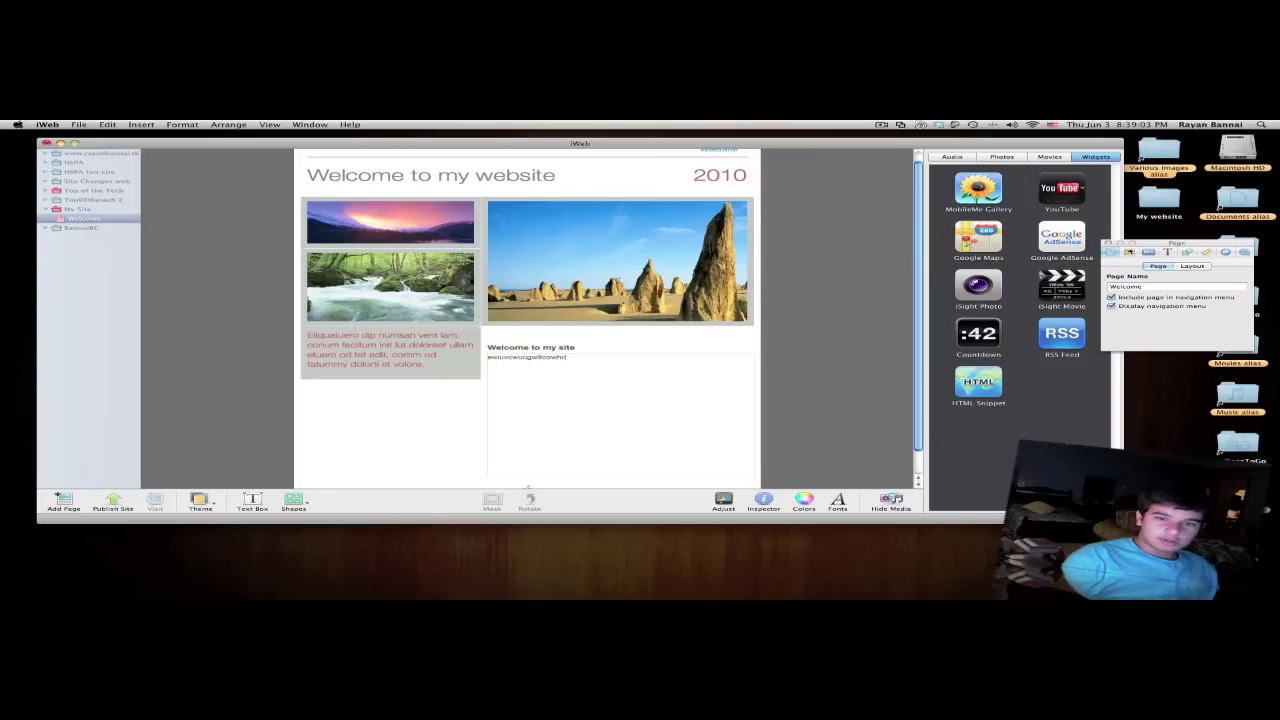
{"action": "triple_click", "coordinate": [429, 360]}
{"action": "type", "text": "luewfgwuugfuw"}
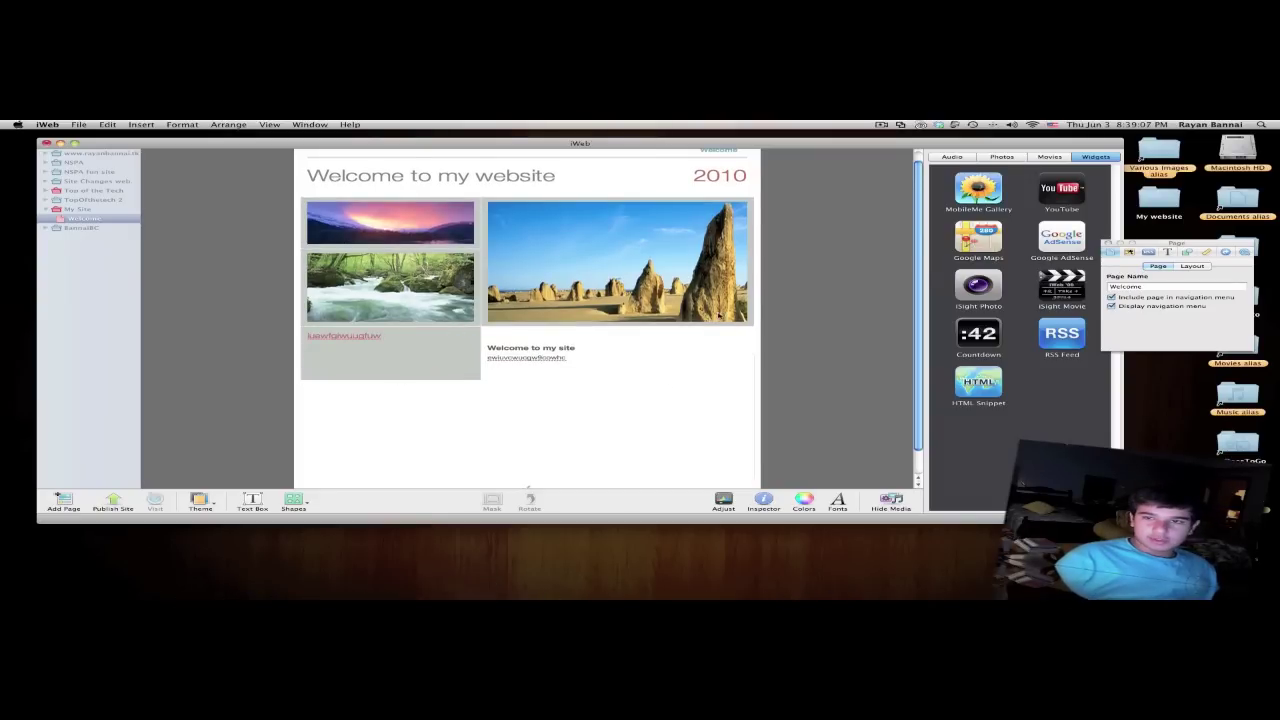
{"action": "scroll", "coordinate": [854, 277], "scroll_direction": "up", "scroll_amount": 1}
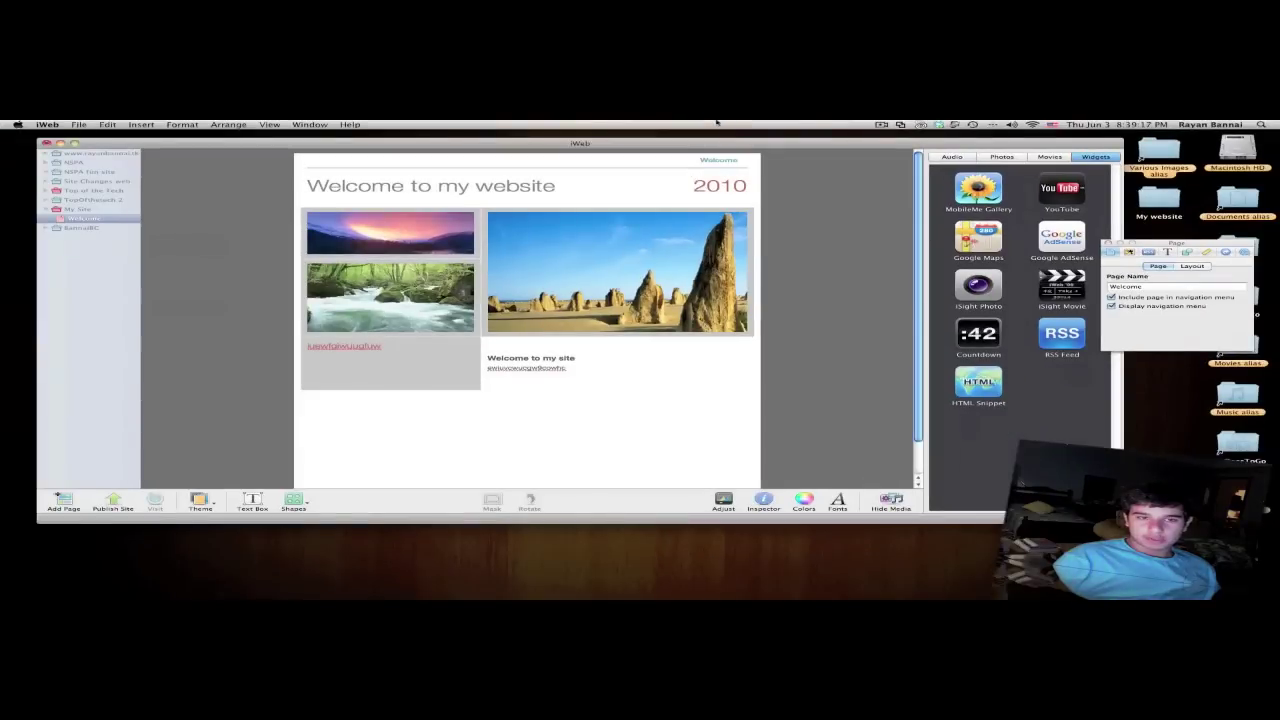
- Rename the page 'Homepage' and toggle its navigation-menu checkboxes off and back on
{"action": "type", "text": "Home"}
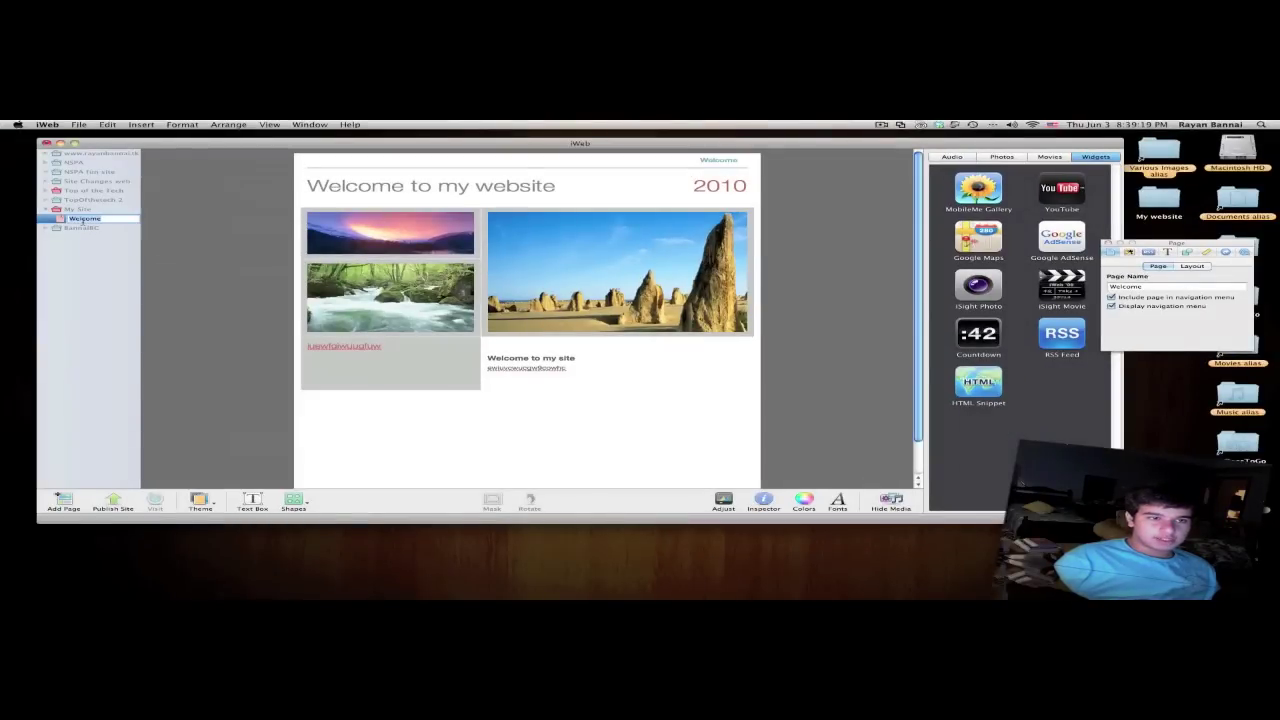
{"action": "type", "text": "page"}
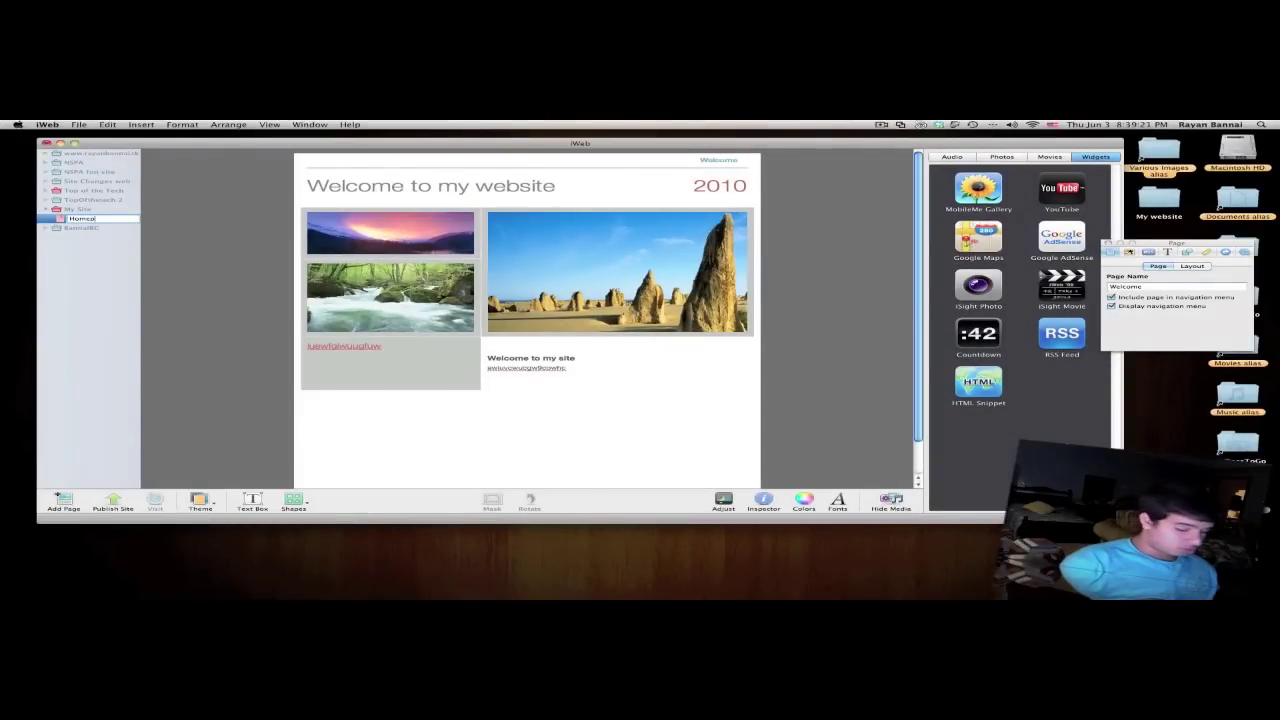
{"action": "key", "text": "Return"}
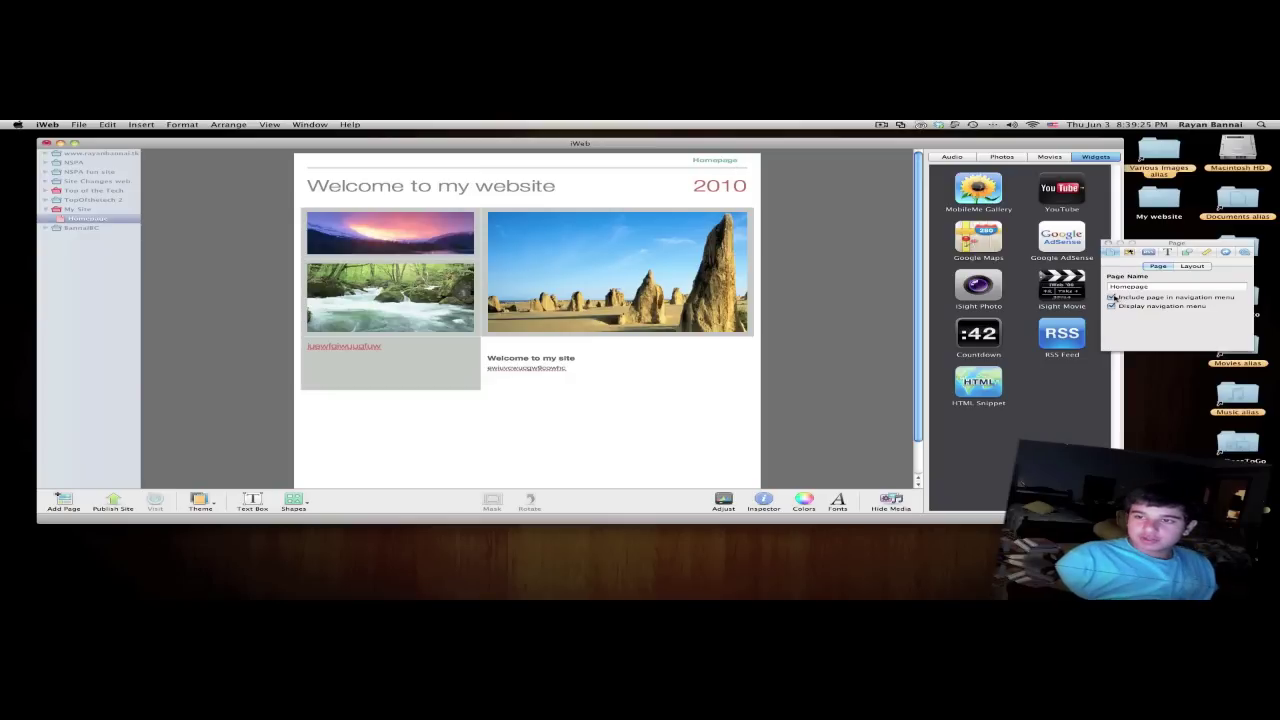
{"action": "left_click", "coordinate": [1112, 298]}
{"action": "left_click", "coordinate": [1111, 298]}
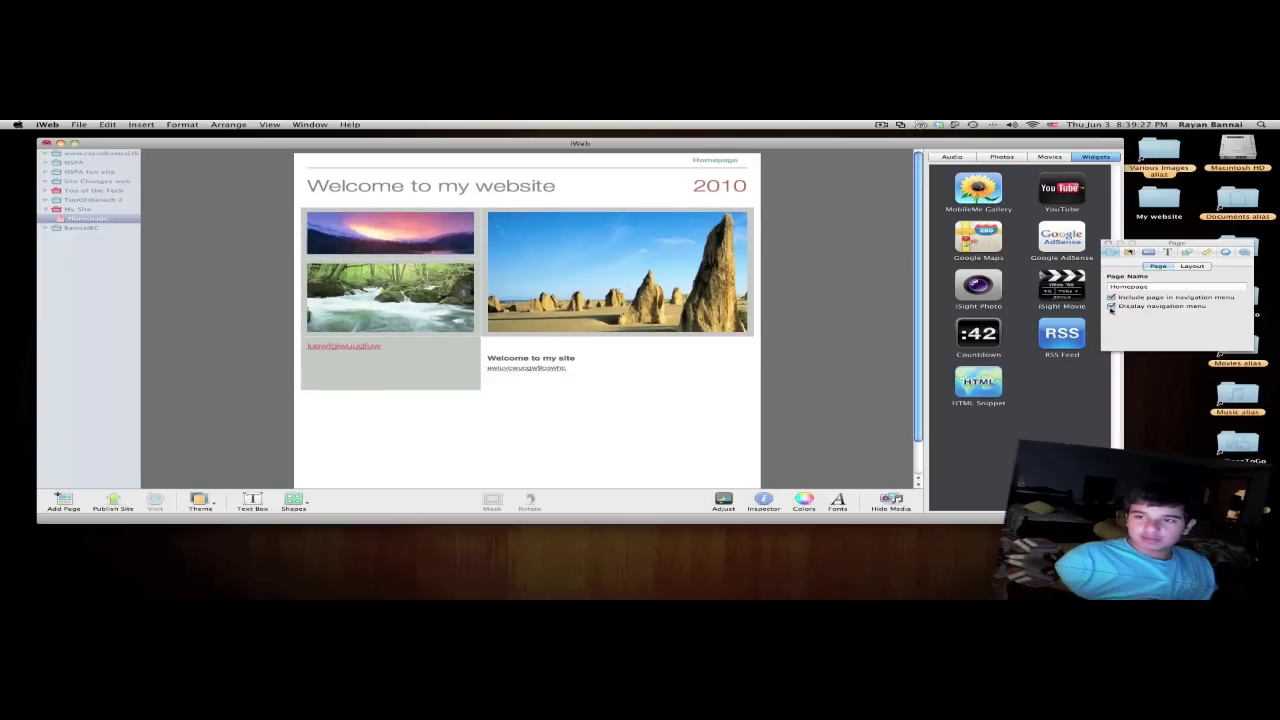
{"action": "left_click", "coordinate": [1111, 306]}
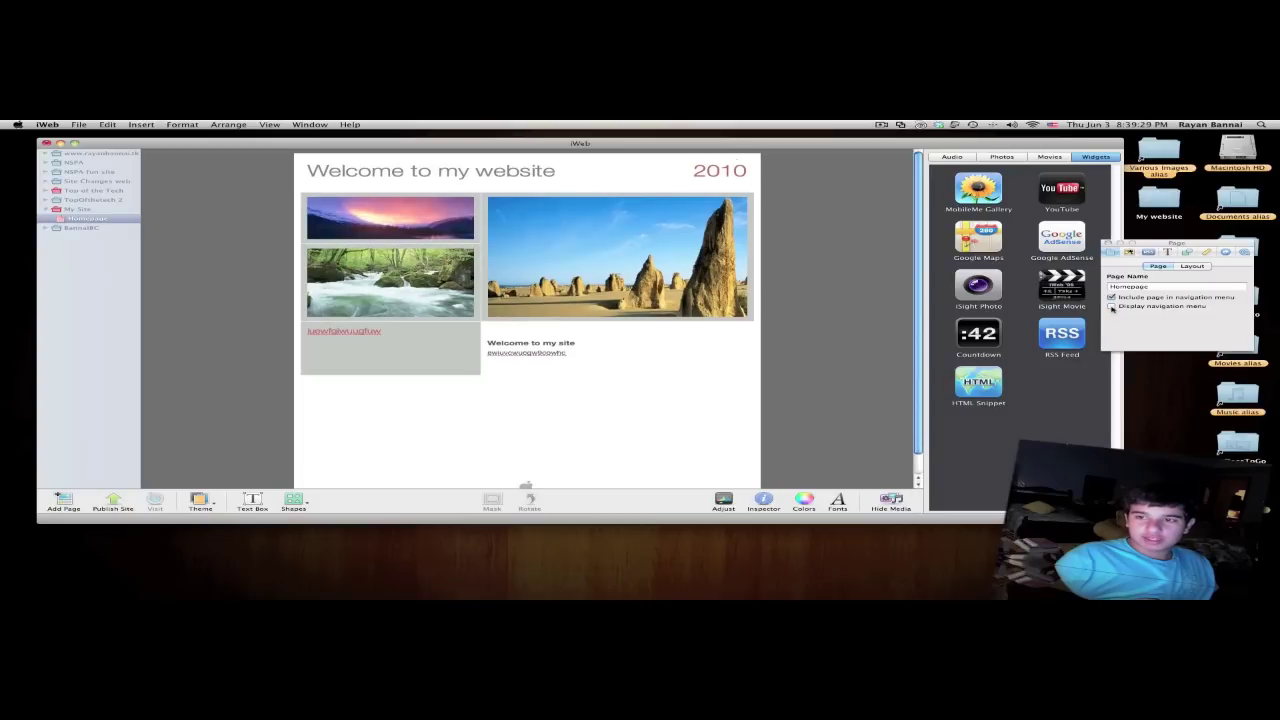
{"action": "left_click", "coordinate": [1111, 306]}
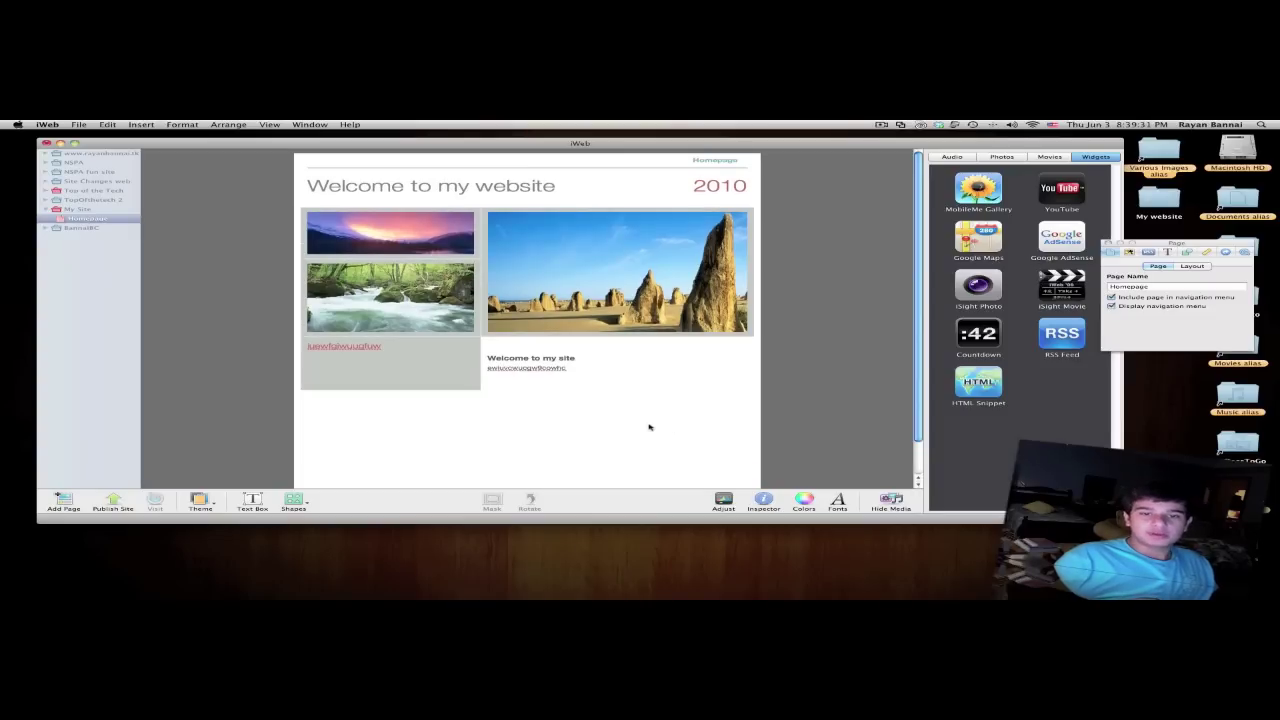
- Select and deselect the empty box below the welcome text
{"action": "scroll", "coordinate": [197, 295], "scroll_direction": "down", "scroll_amount": 2}
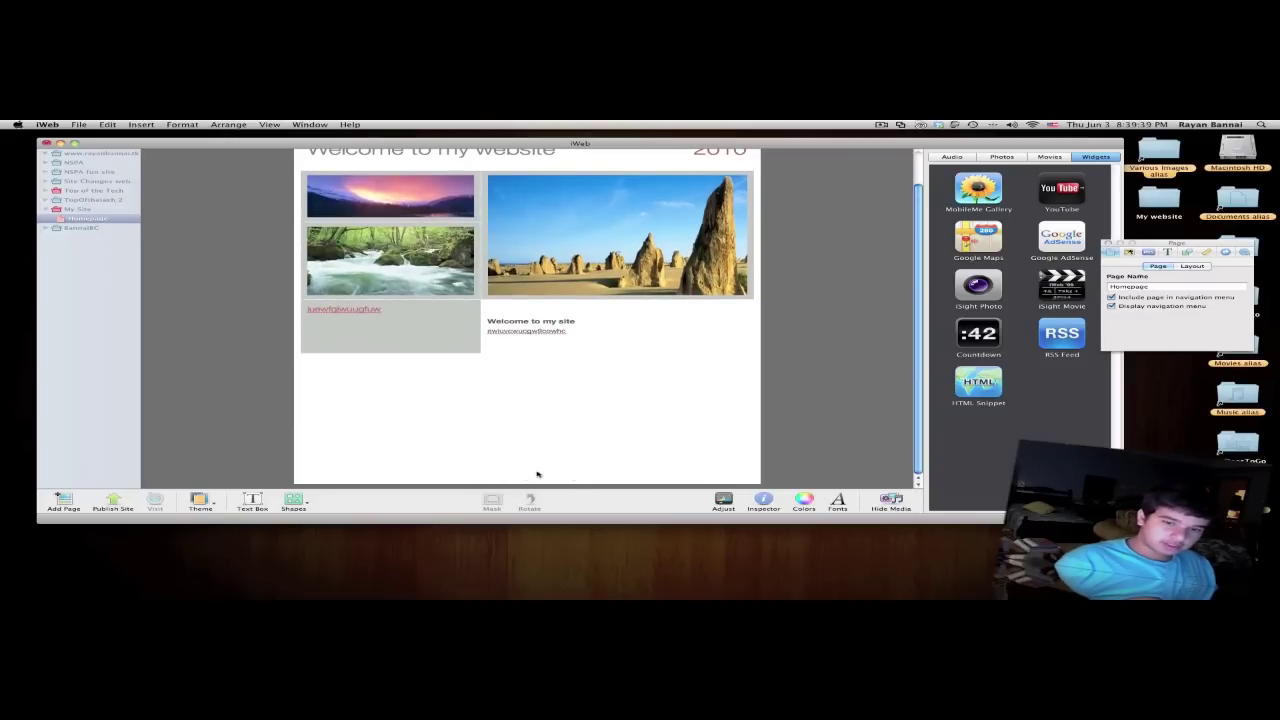
{"action": "left_click", "coordinate": [683, 407]}
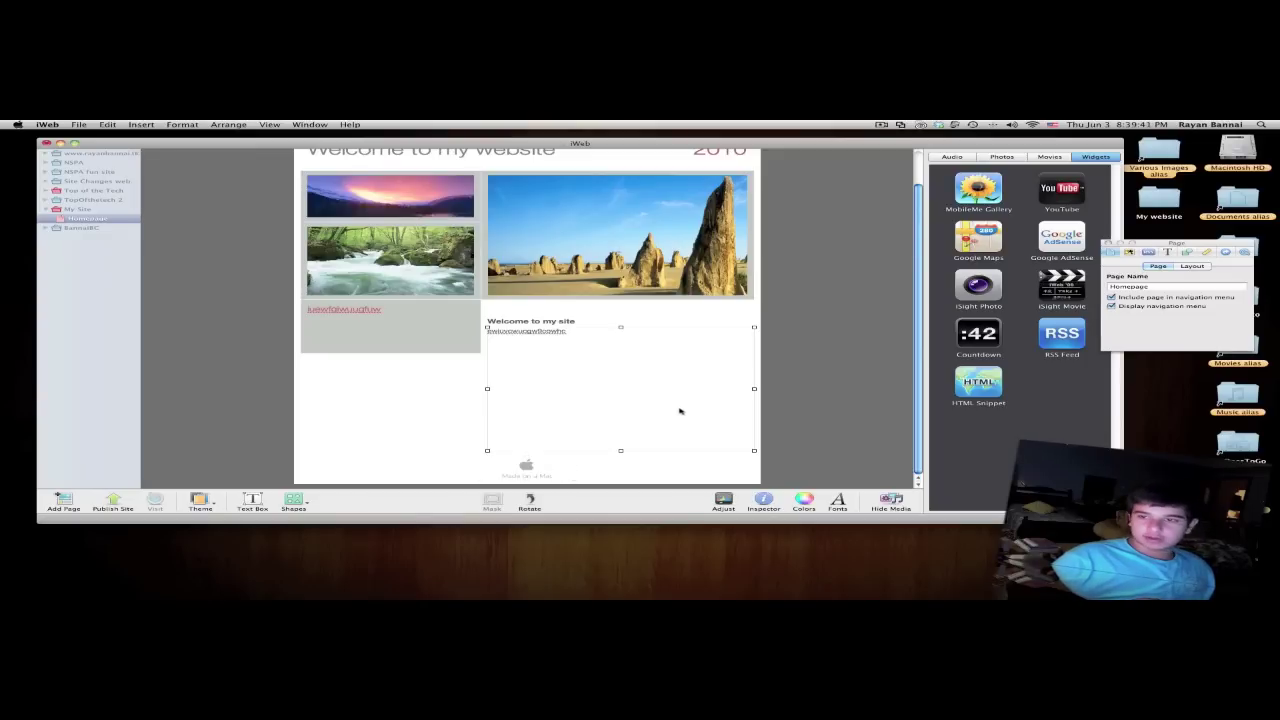
{"action": "left_click", "coordinate": [331, 423]}
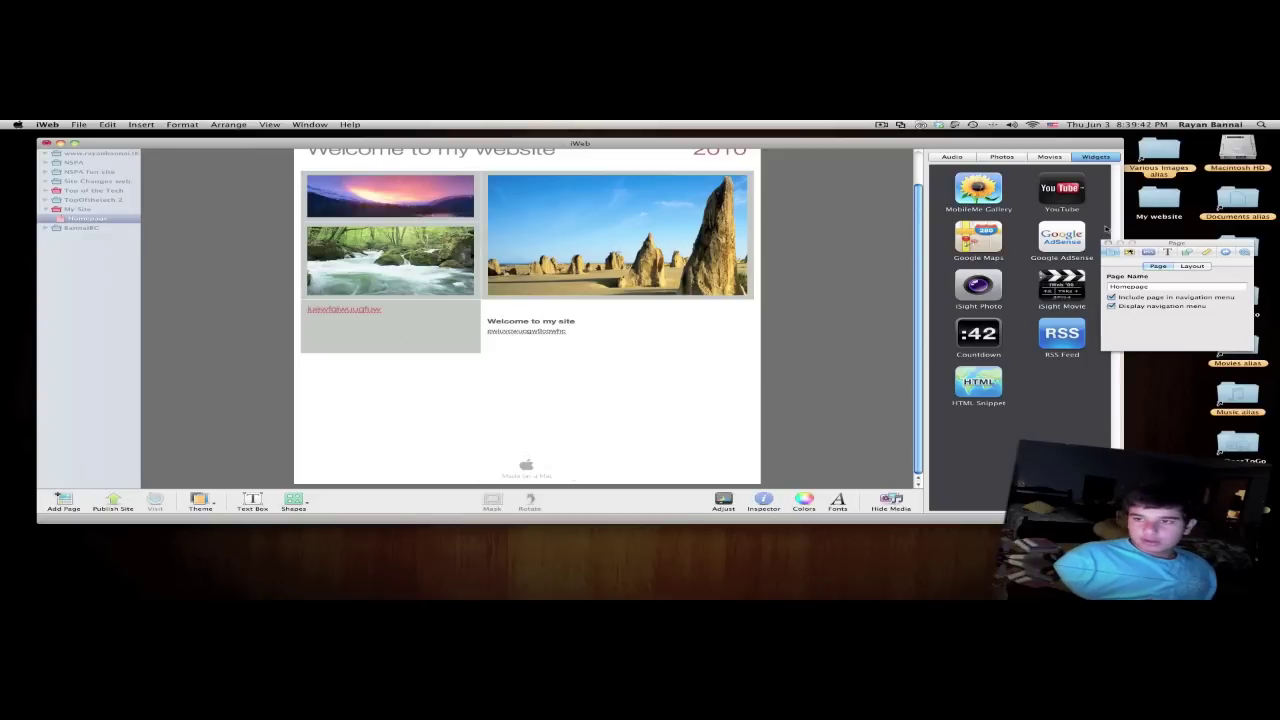
- Edit the page size settings, setting padding to 2 and footer height to 10 px
{"action": "left_click", "coordinate": [1180, 267]}
{"action": "scroll", "coordinate": [766, 298], "scroll_direction": "up", "scroll_amount": 2}
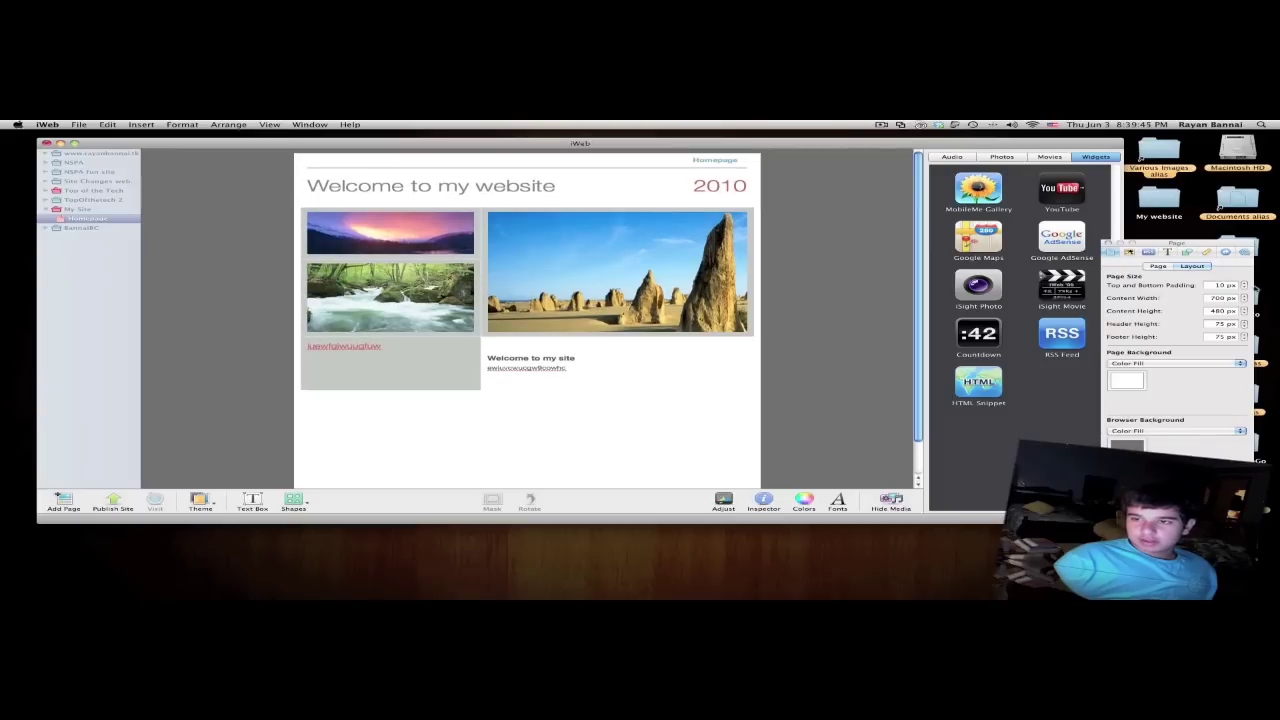
{"action": "left_click", "coordinate": [1230, 286]}
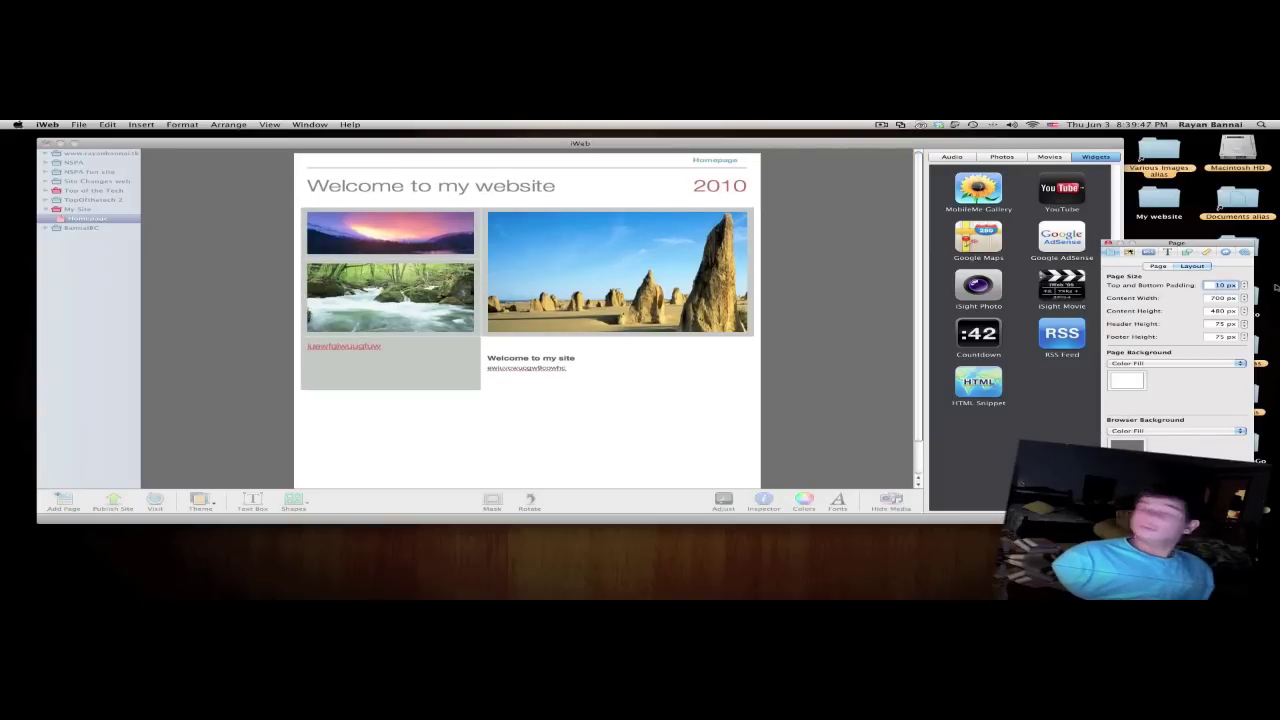
{"action": "type", "text": "2"}
{"action": "key", "text": "Tab"}
{"action": "type", "text": "1000"}
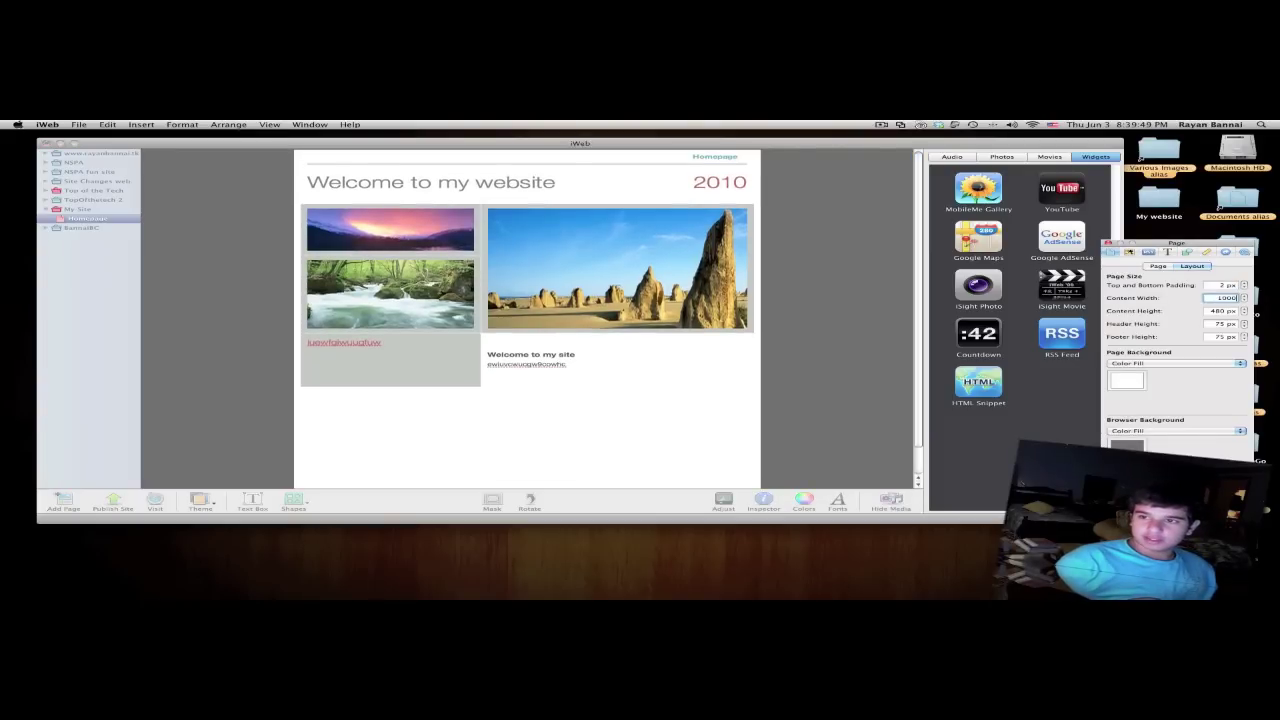
{"action": "key", "text": "Tab"}
{"action": "type", "text": "20"}
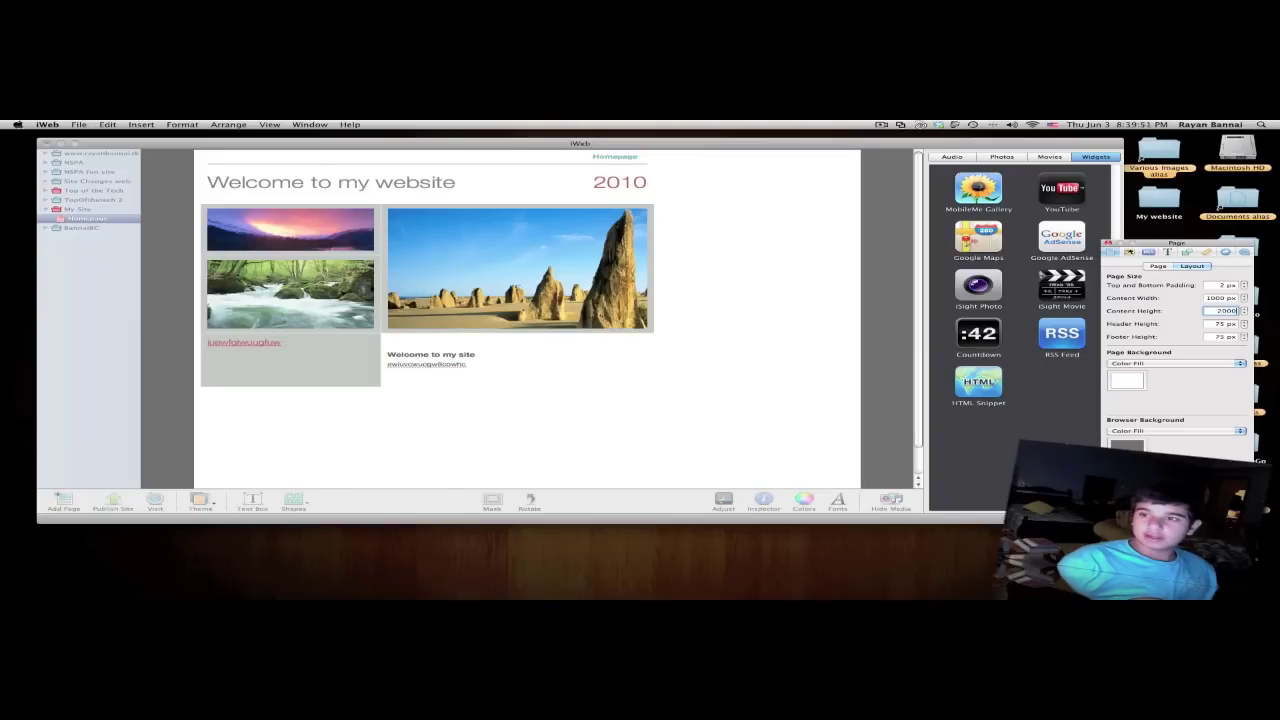
{"action": "key", "text": "Tab"}
{"action": "type", "text": "10"}
{"action": "key", "text": "Tab"}
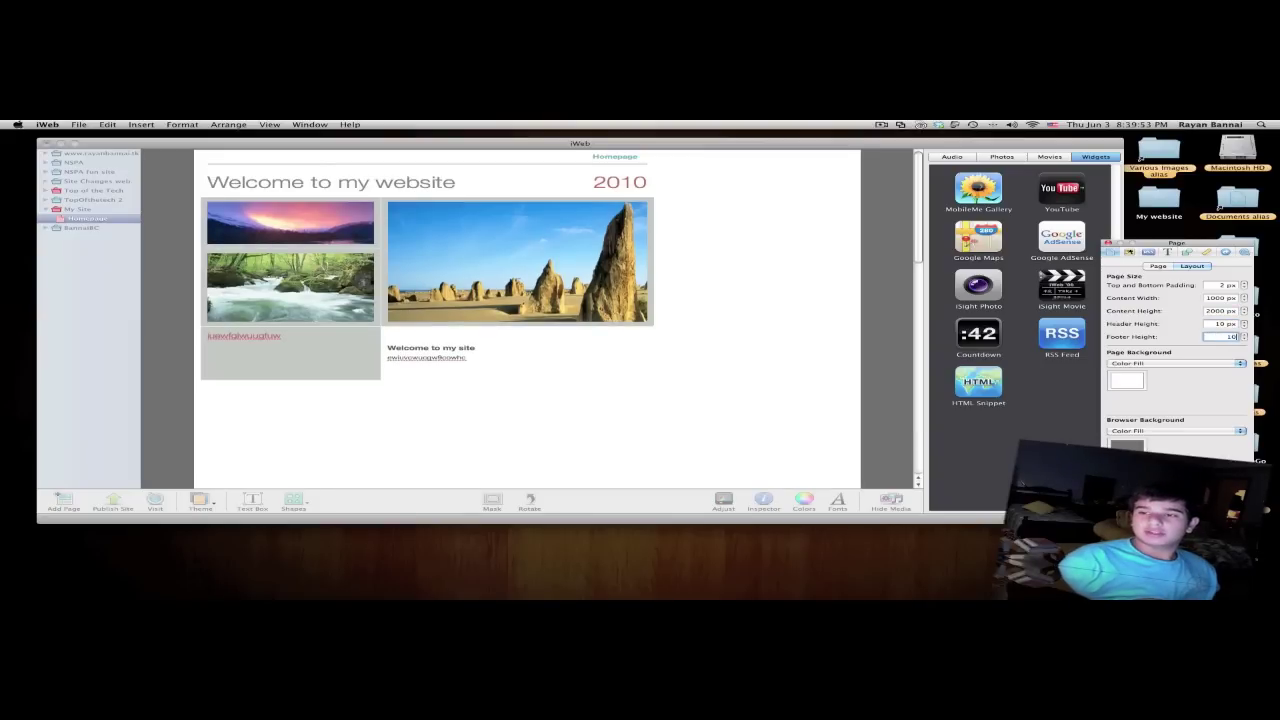
{"action": "key", "text": "Tab"}
- Widen the navigation bar across the header and move the 2010 text to the right edge
{"action": "left_click", "coordinate": [635, 456]}
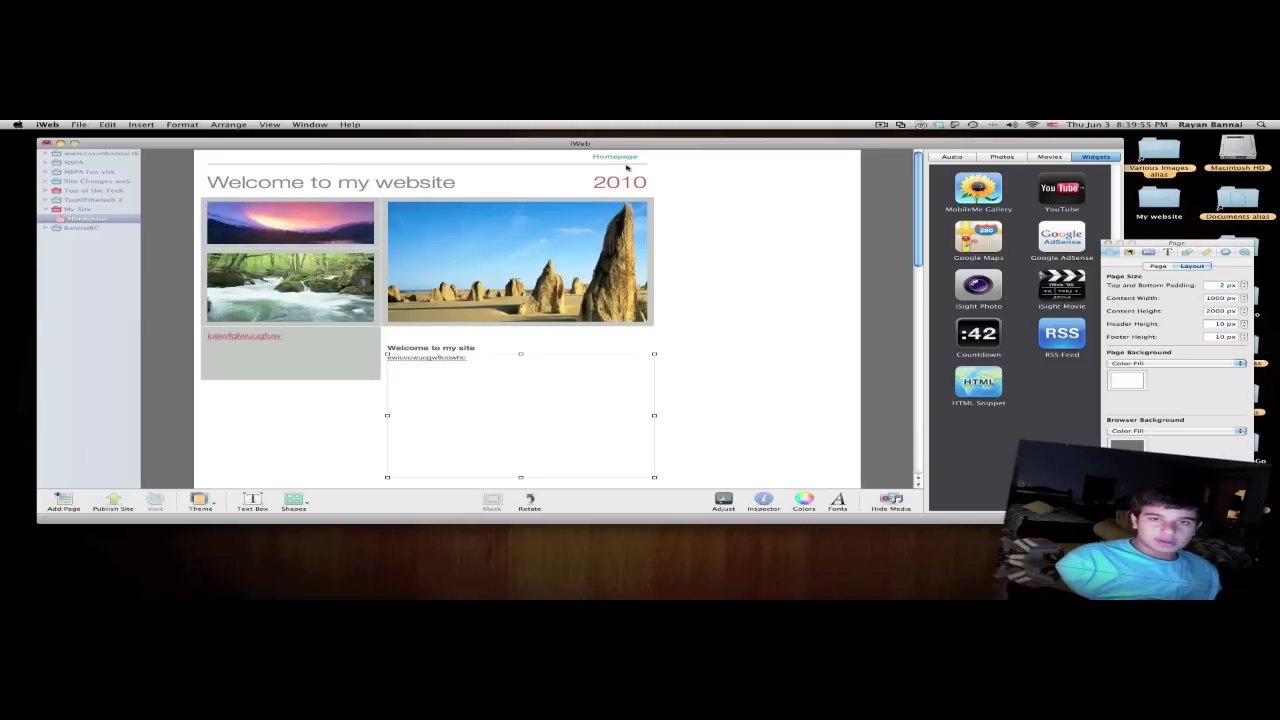
{"action": "left_click", "coordinate": [632, 165]}
{"action": "mouse_move", "coordinate": [648, 157]}
{"action": "left_mouse_down"}
{"action": "mouse_move", "coordinate": [857, 157]}
{"action": "mouse_move", "coordinate": [846, 158]}
{"action": "left_mouse_up"}
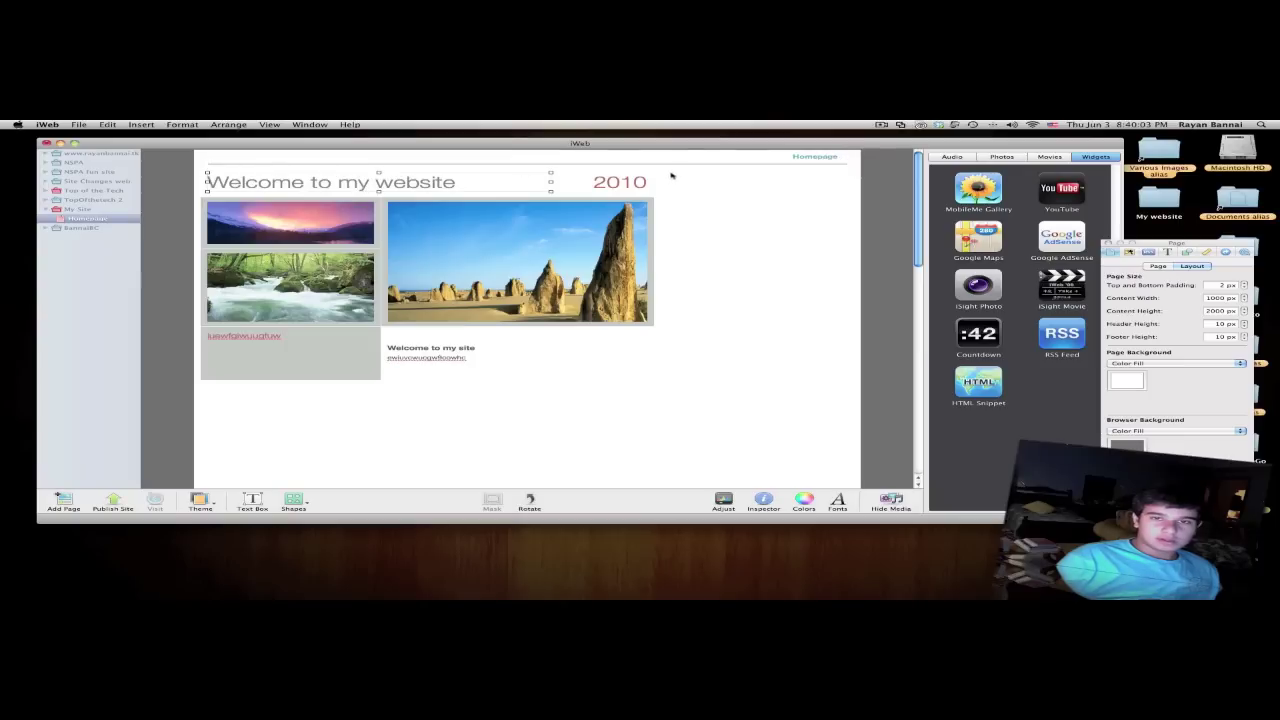
{"action": "left_click_drag", "start_coordinate": [620, 182], "coordinate": [840, 183]}
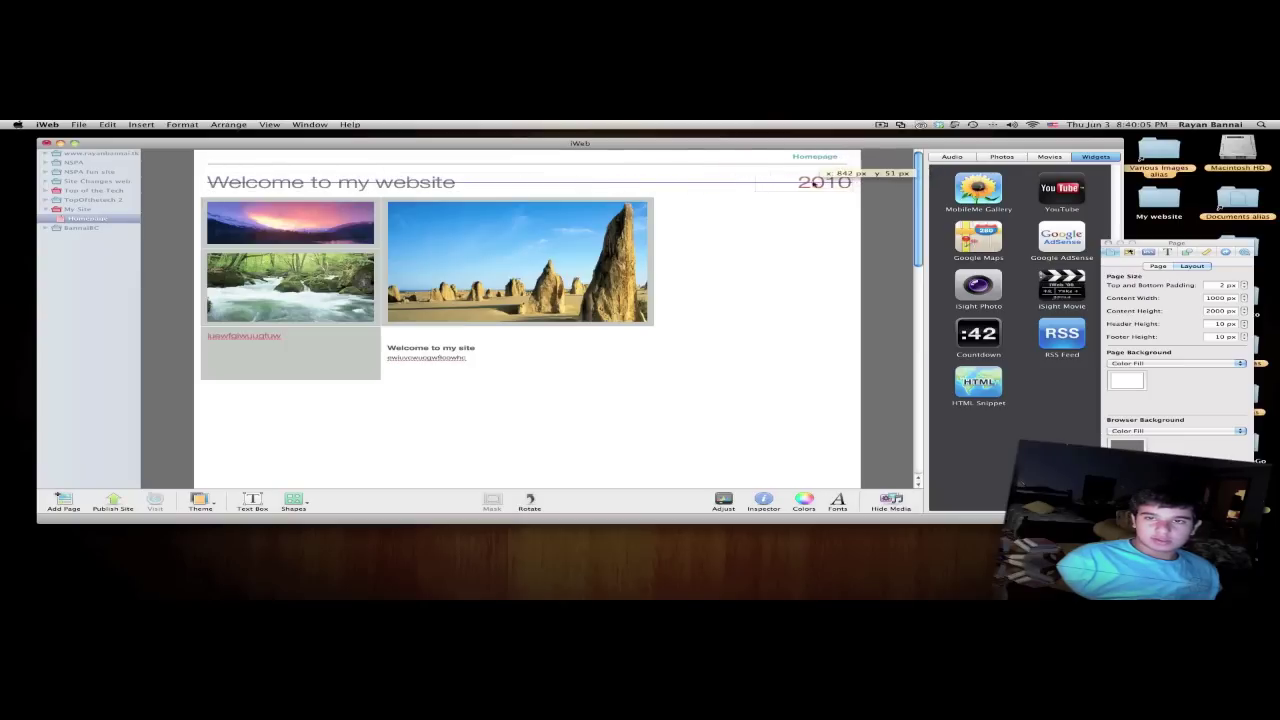
{"action": "left_click_drag", "start_coordinate": [815, 182], "coordinate": [804, 182]}
{"action": "left_click", "coordinate": [665, 298]}
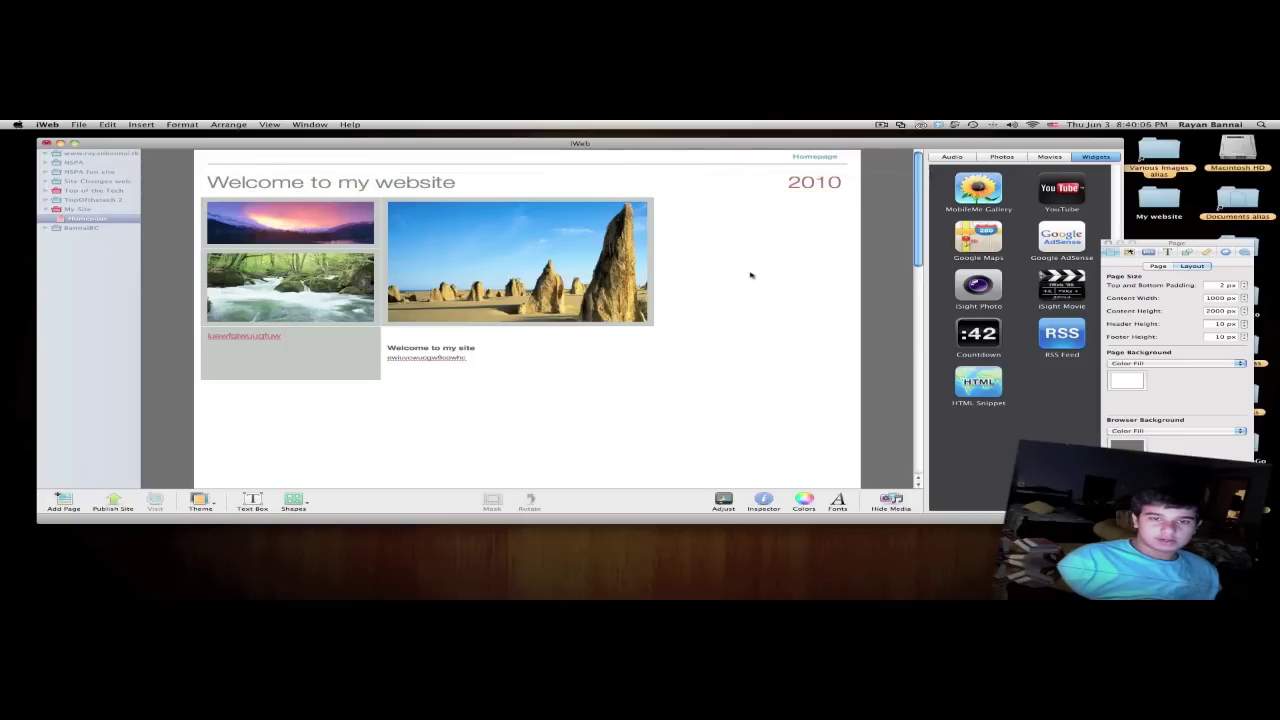
{"action": "left_click", "coordinate": [72, 200]}
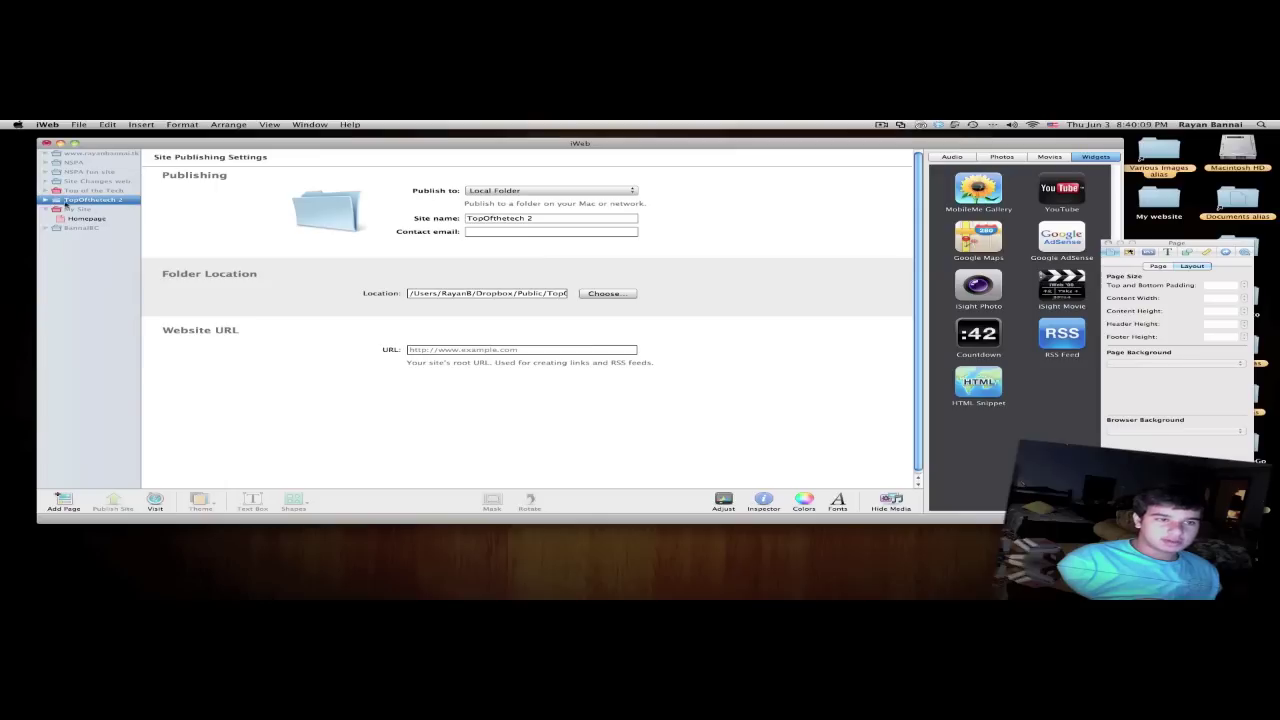
{"action": "left_click", "coordinate": [45, 200]}
{"action": "left_click", "coordinate": [80, 209]}
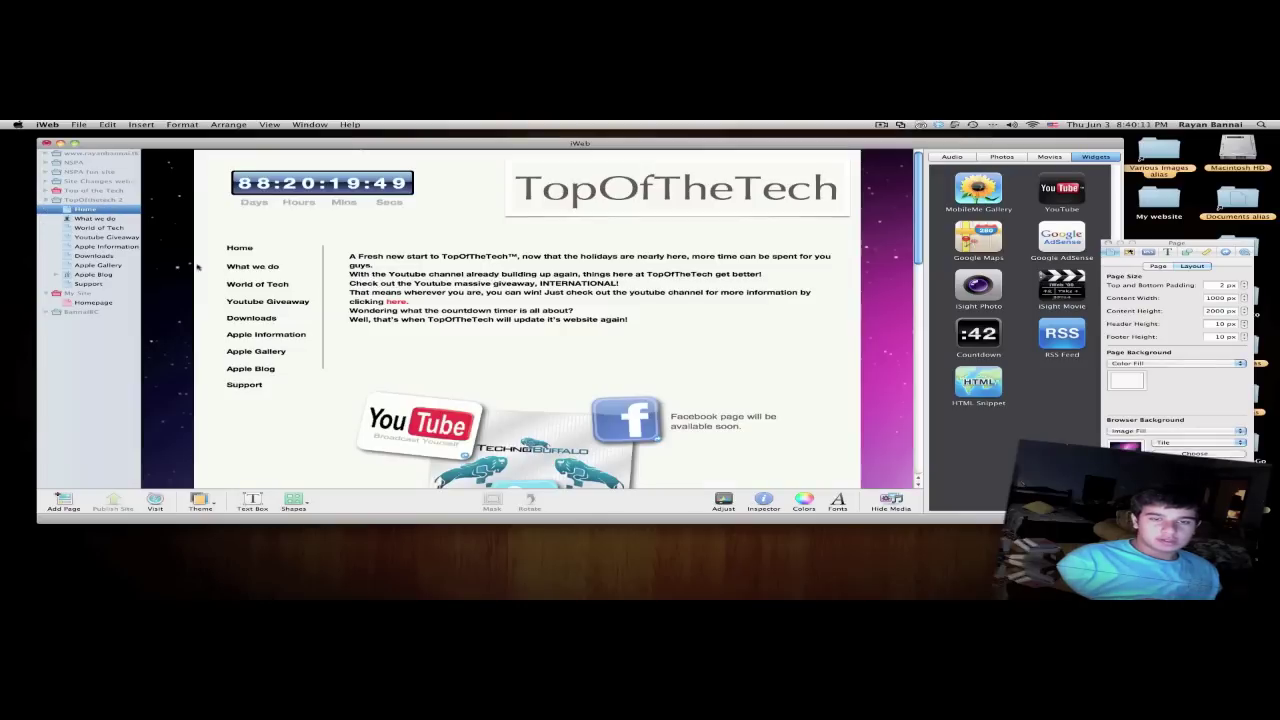
{"action": "scroll", "coordinate": [380, 323], "scroll_direction": "down", "scroll_amount": 5}
{"action": "scroll", "coordinate": [380, 323], "scroll_direction": "up", "scroll_amount": 5}
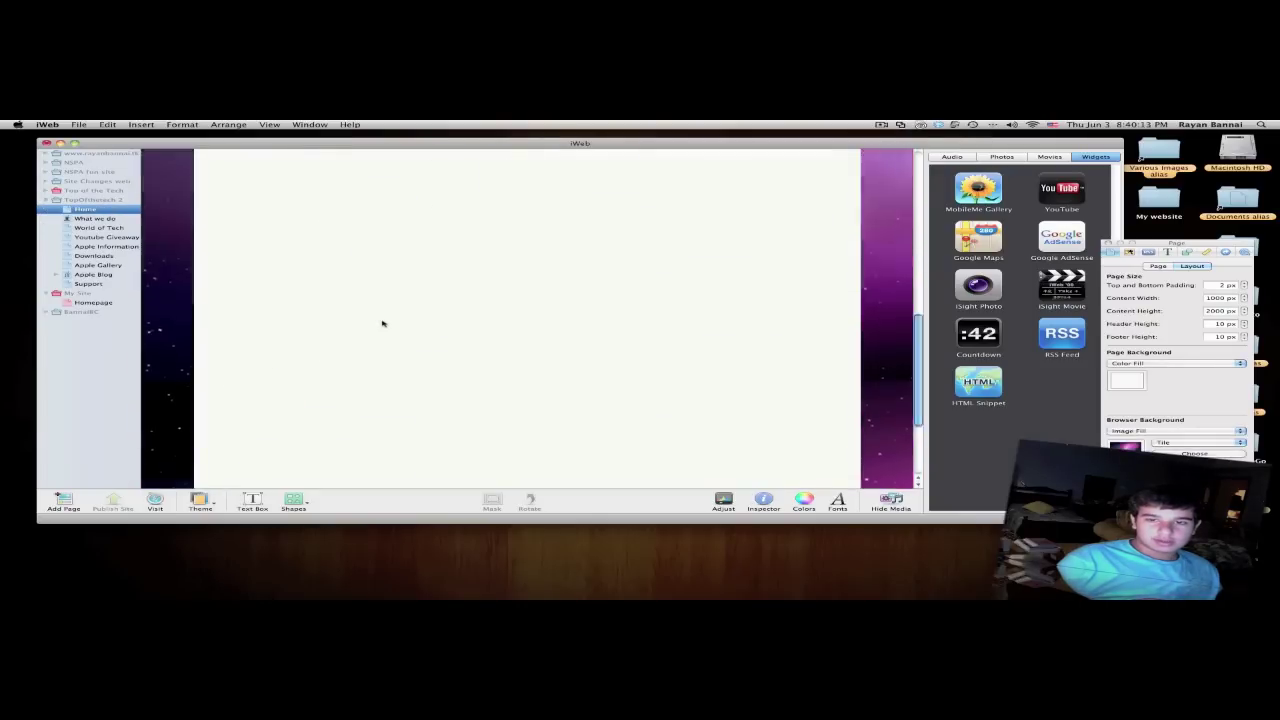
{"action": "scroll", "coordinate": [430, 320], "scroll_direction": "down", "scroll_amount": 2}
{"action": "scroll", "coordinate": [360, 292], "scroll_direction": "down", "scroll_amount": 2}
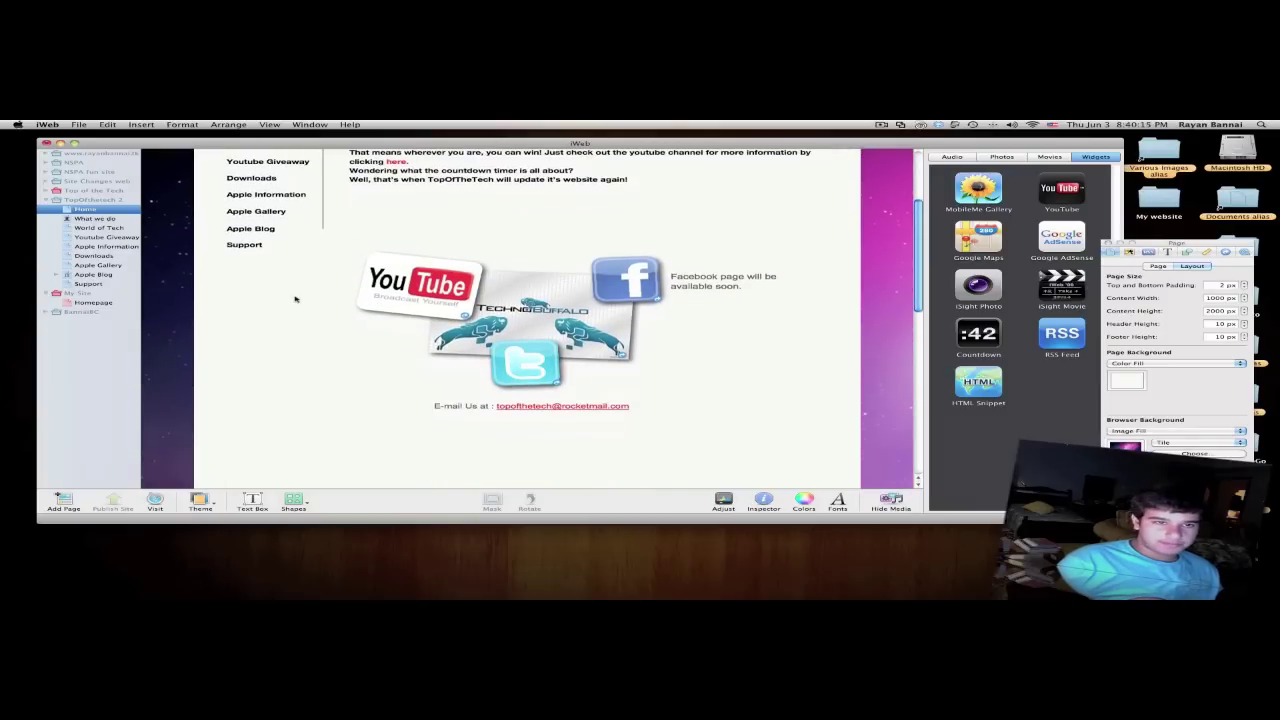
{"action": "scroll", "coordinate": [295, 298], "scroll_direction": "up", "scroll_amount": 3}
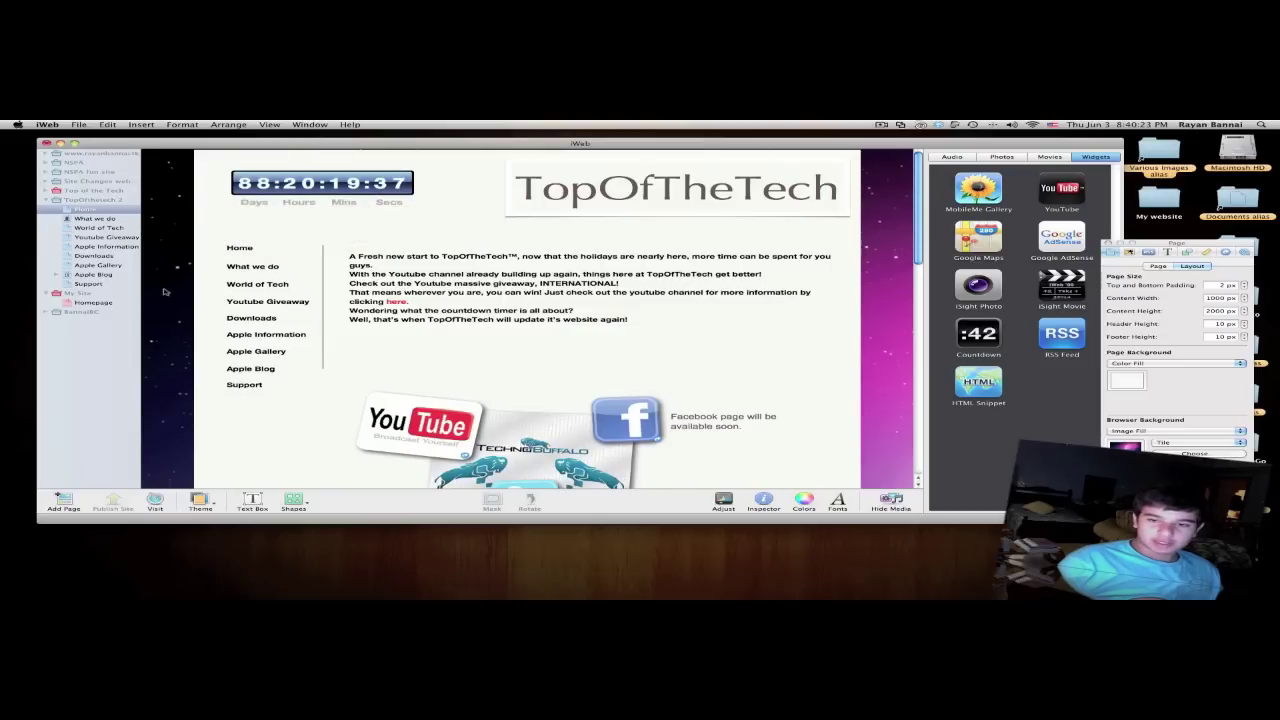
{"action": "left_click", "coordinate": [82, 218]}
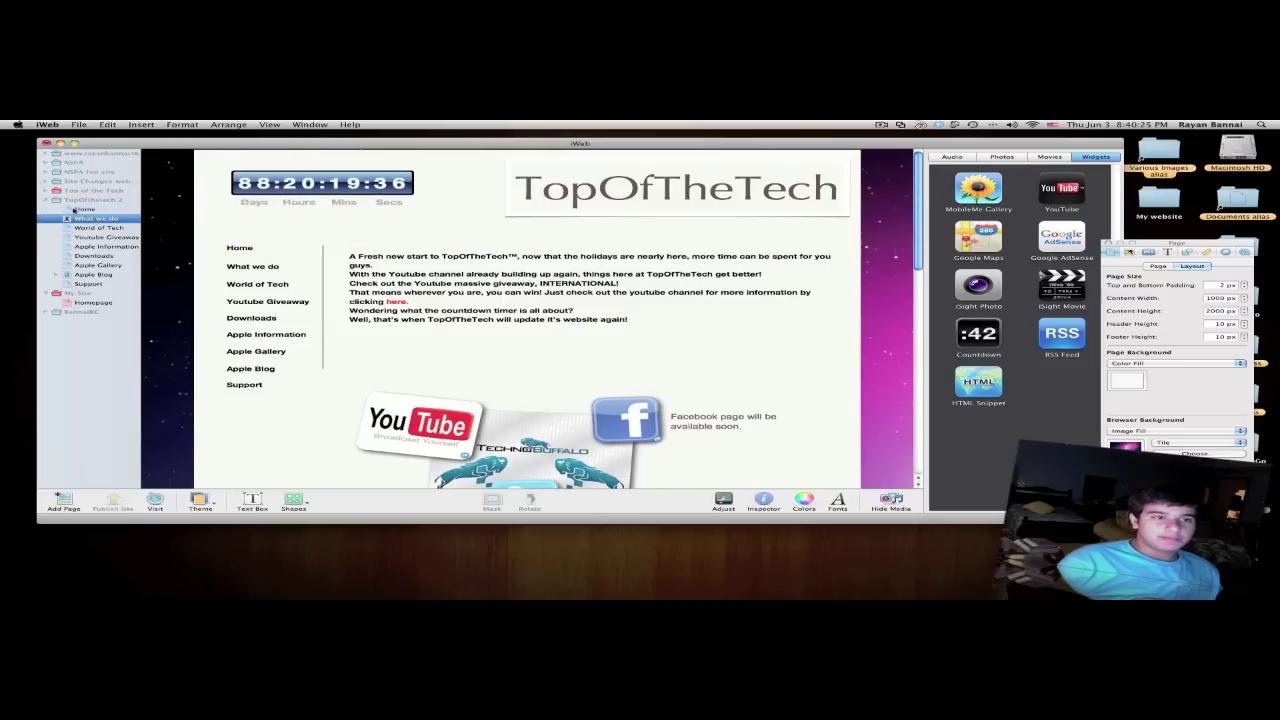
{"action": "left_click", "coordinate": [73, 209]}
{"action": "left_click", "coordinate": [49, 200]}
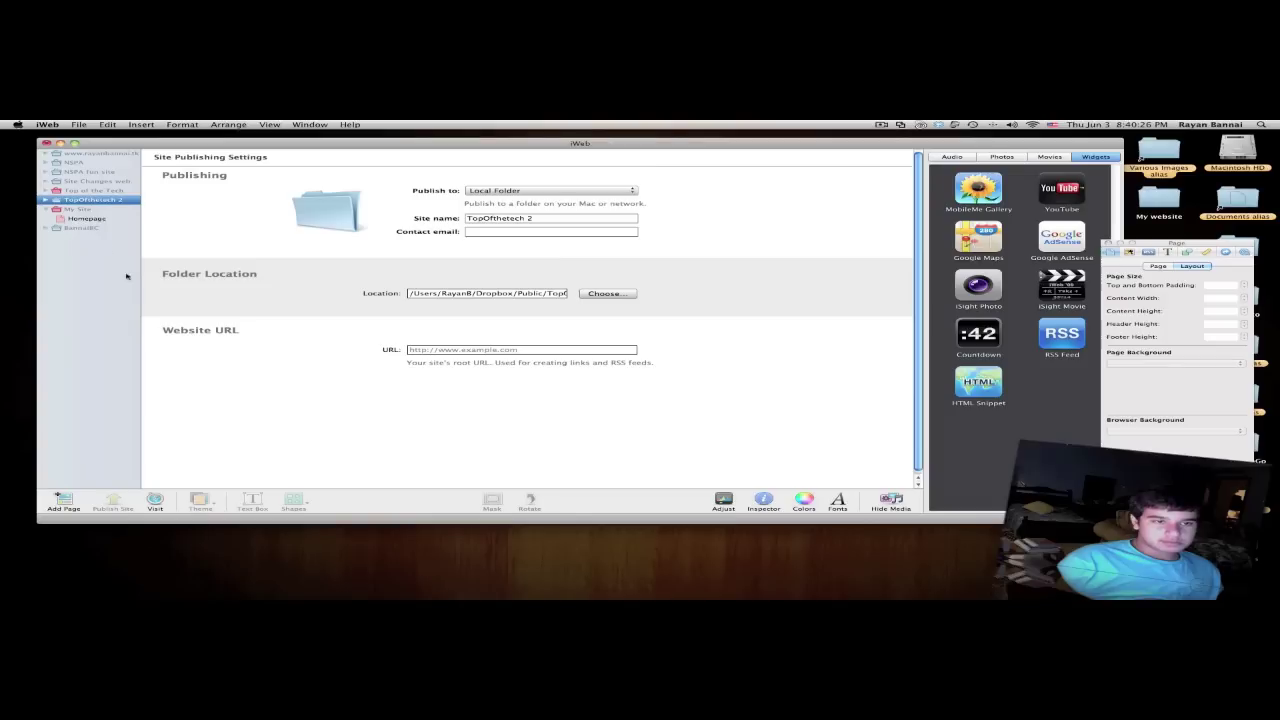
{"action": "left_click", "coordinate": [86, 218]}
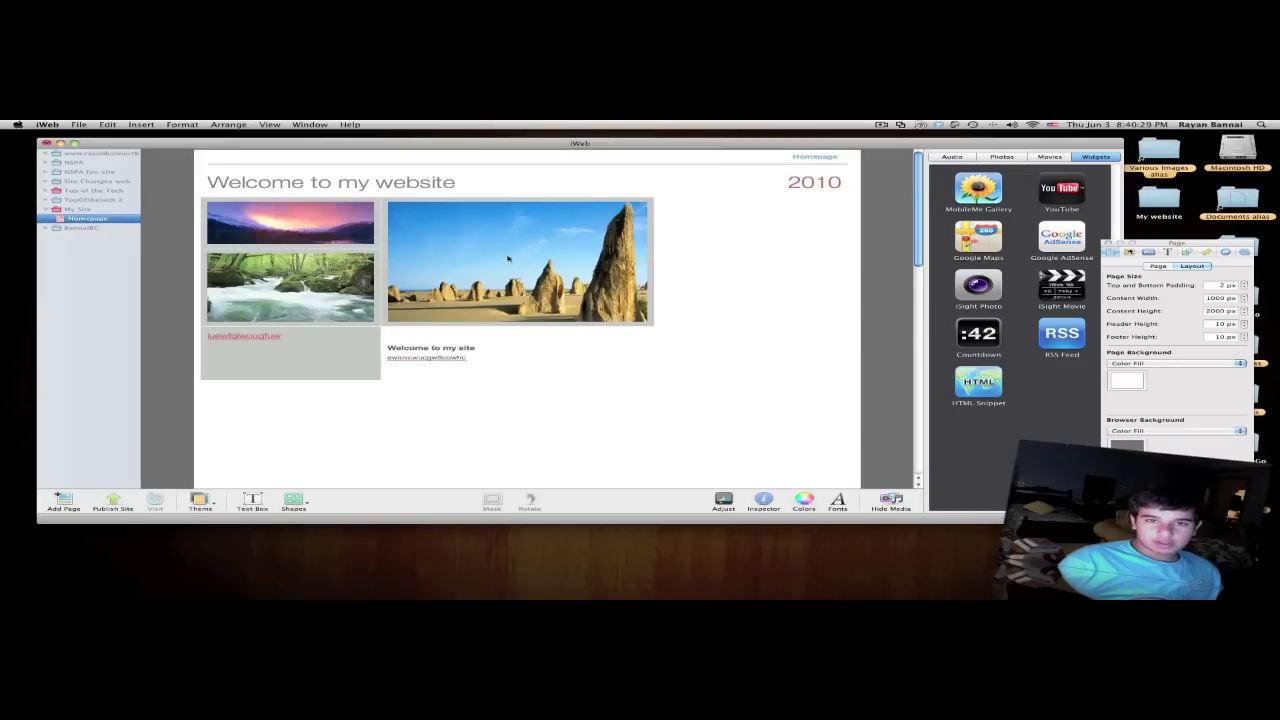
- Spread the desert, sunset and river photos further apart on the homepage
{"action": "left_click_drag", "start_coordinate": [508, 258], "coordinate": [672, 260]}
{"action": "left_click_drag", "start_coordinate": [290, 222], "coordinate": [340, 224]}
{"action": "mouse_move", "coordinate": [268, 270]}
{"action": "left_mouse_down"}
{"action": "mouse_move", "coordinate": [318, 272]}
{"action": "mouse_move", "coordinate": [378, 298]}
{"action": "left_mouse_up"}
{"action": "left_click_drag", "start_coordinate": [251, 363], "coordinate": [269, 361]}
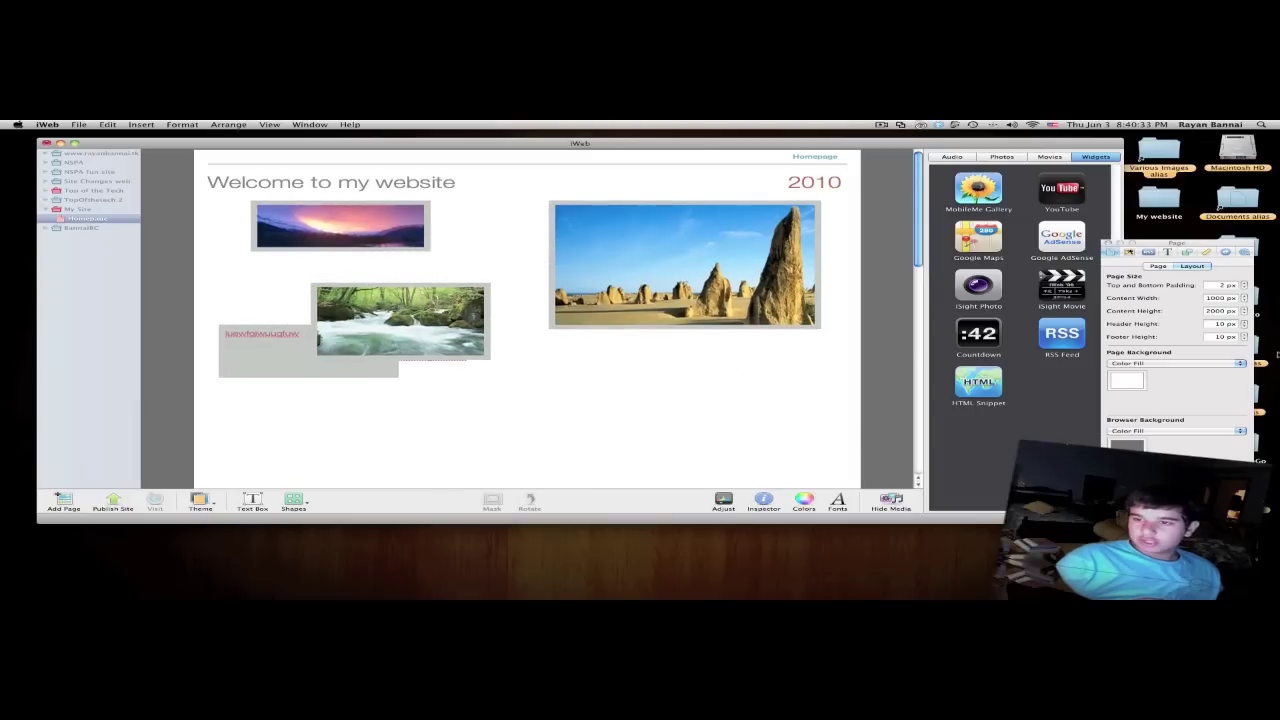
- Try pink, dark blue, yellow-green and spectrum colours as the page background
{"action": "left_click", "coordinate": [1126, 380]}
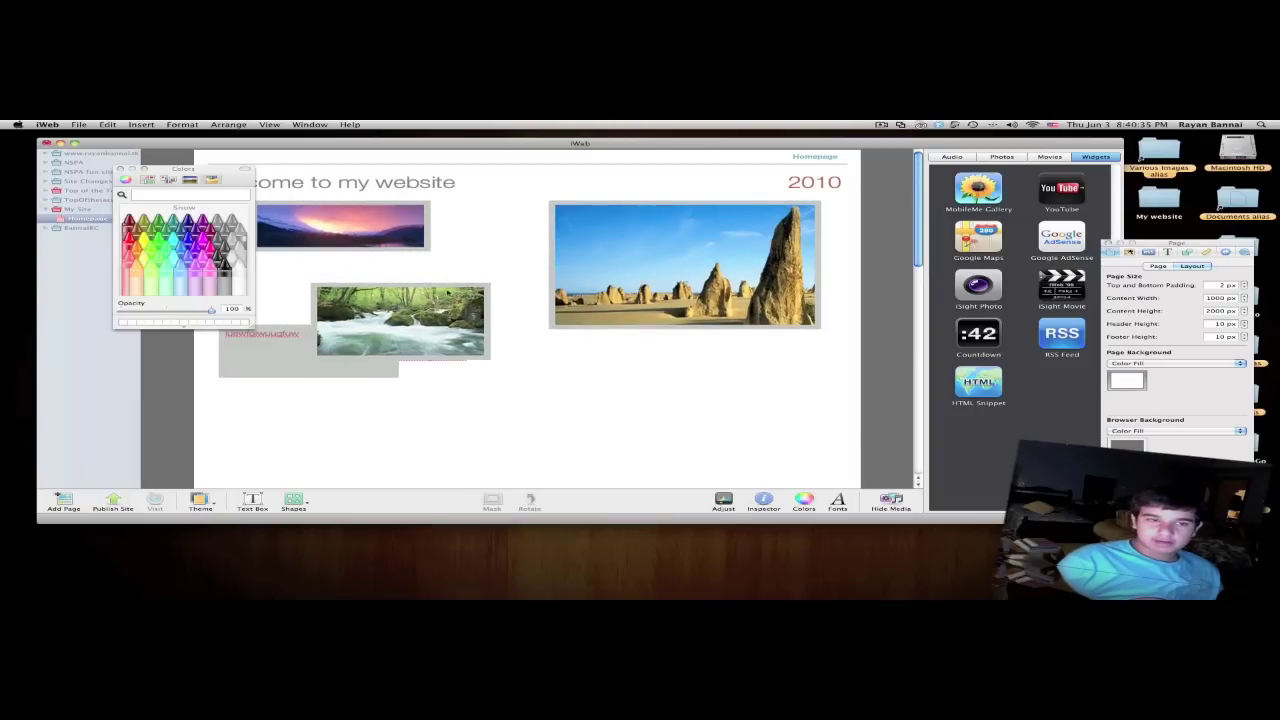
{"action": "left_click", "coordinate": [207, 270]}
{"action": "left_click", "coordinate": [187, 222]}
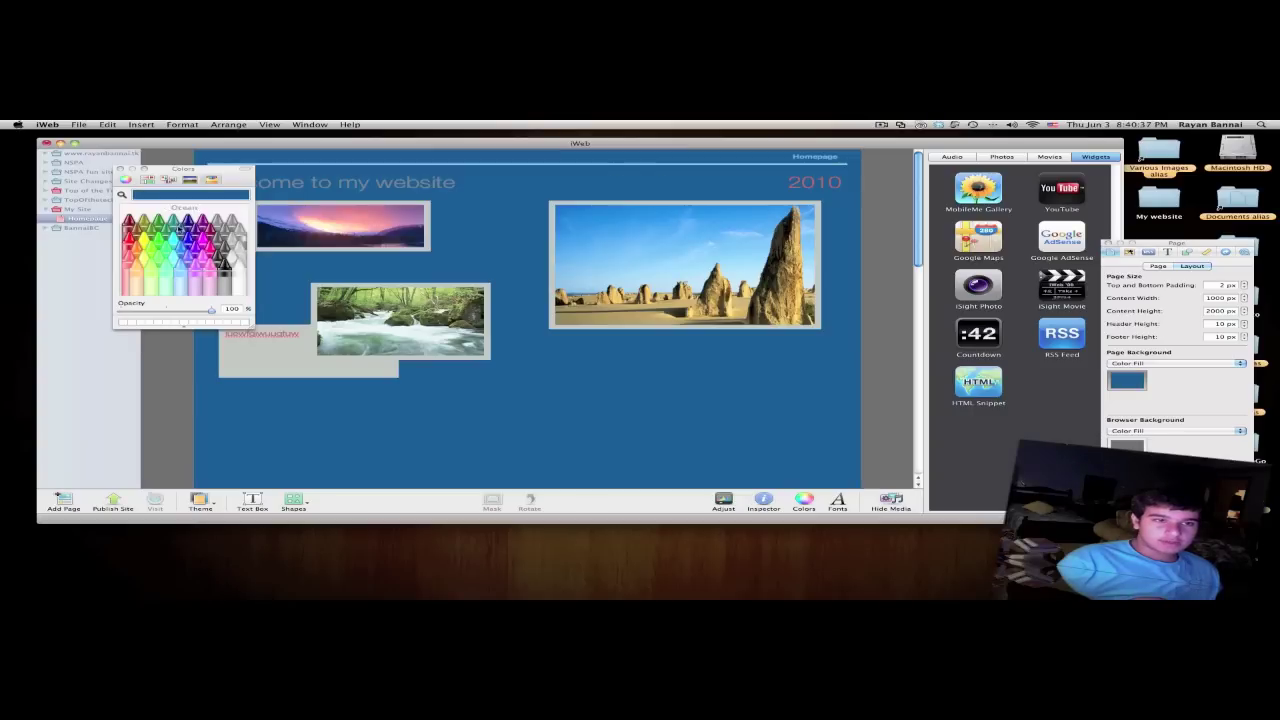
{"action": "left_click", "coordinate": [155, 280]}
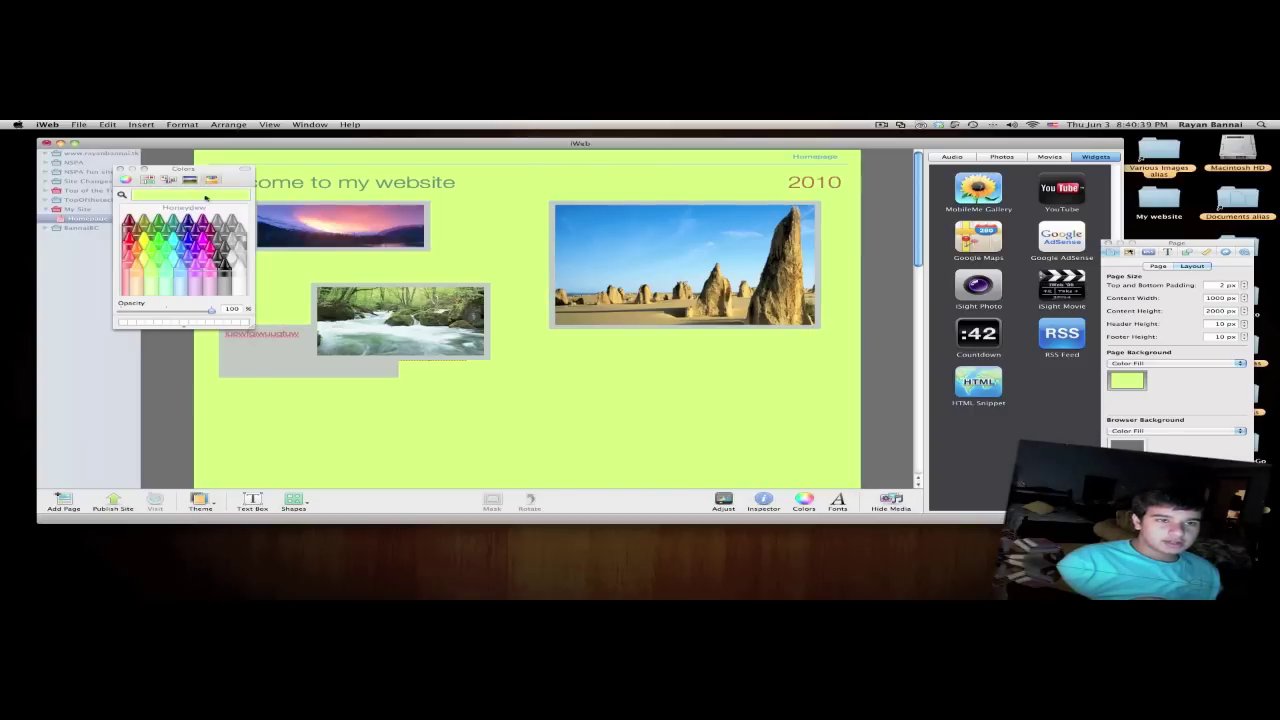
{"action": "left_click", "coordinate": [189, 180]}
{"action": "mouse_move", "coordinate": [187, 241]}
{"action": "left_mouse_down"}
{"action": "mouse_move", "coordinate": [186, 253]}
{"action": "mouse_move", "coordinate": [250, 251]}
{"action": "left_mouse_up"}
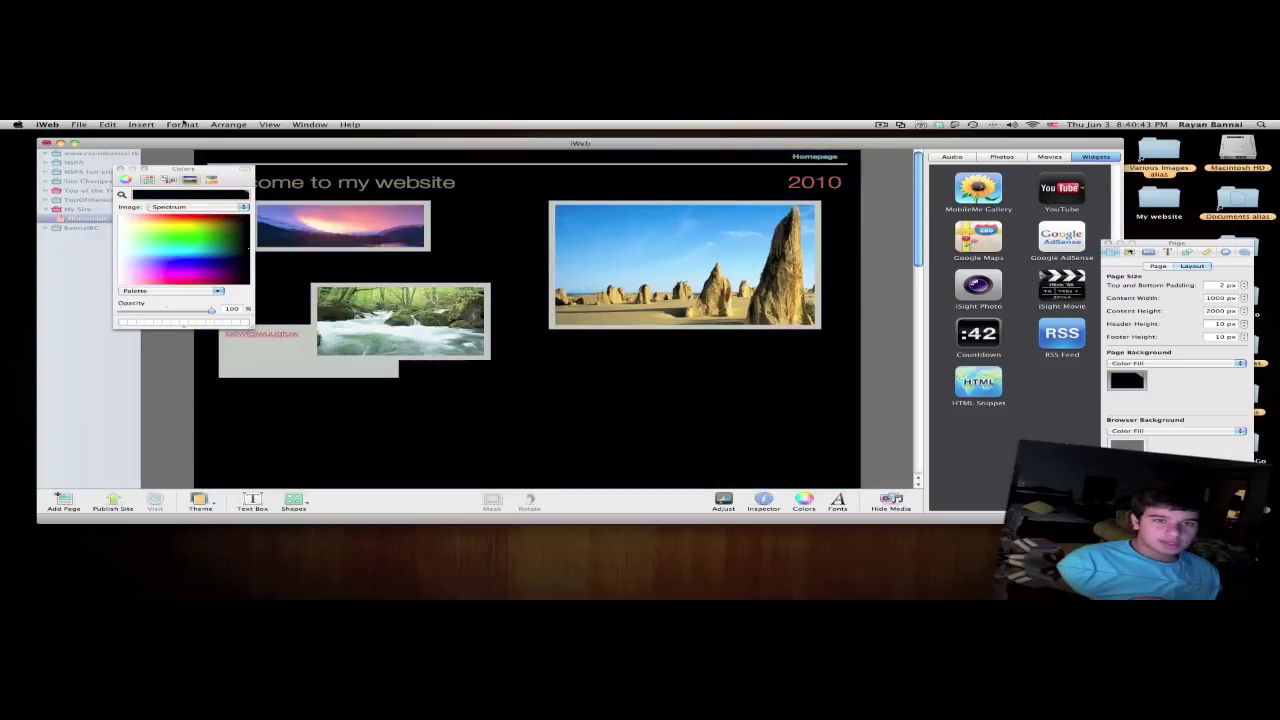
{"action": "left_click", "coordinate": [123, 226]}
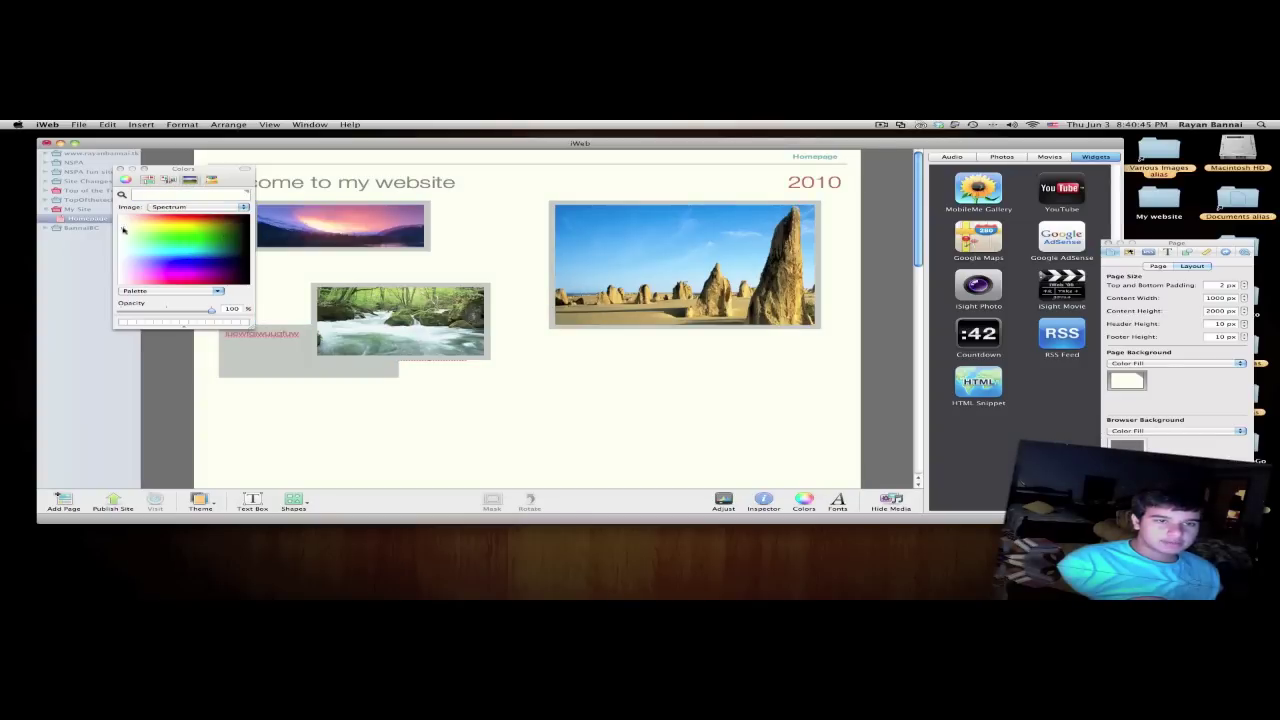
- Try palette and grayscale colours, settle on pale cream, and close the Colors panel
{"action": "left_click", "coordinate": [168, 180]}
{"action": "left_click", "coordinate": [148, 256]}
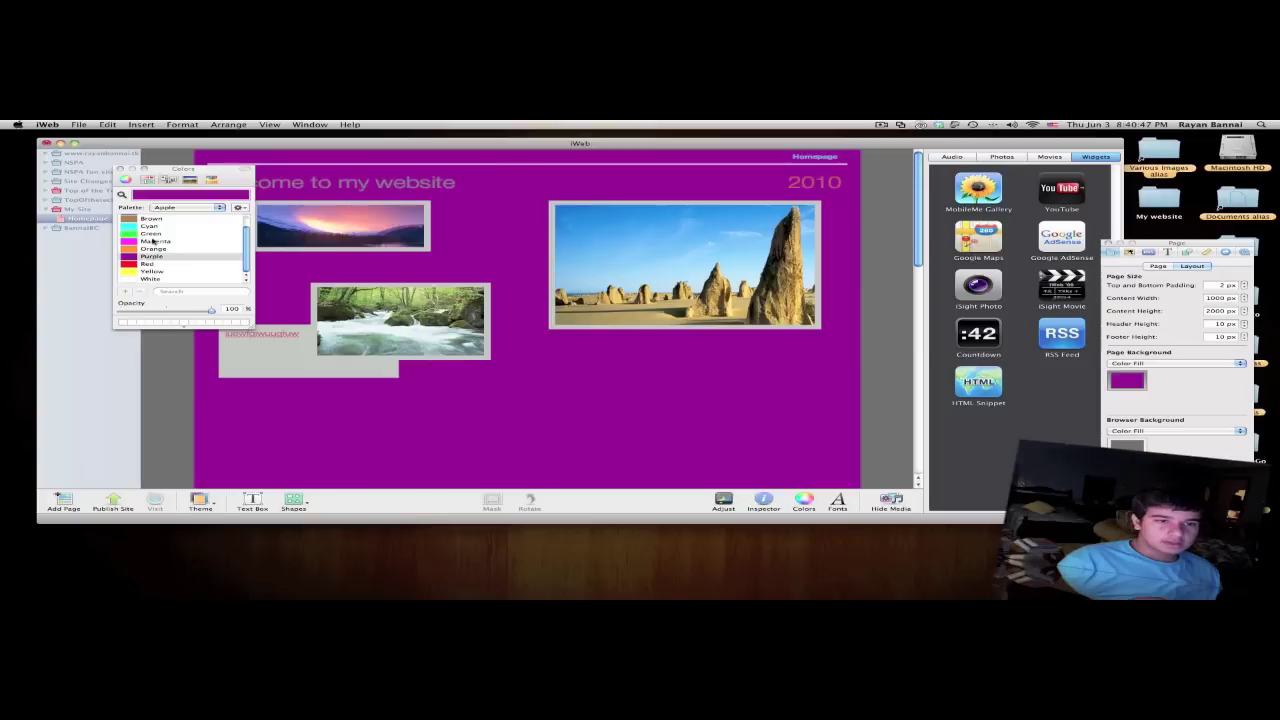
{"action": "key", "text": "Up"}
{"action": "left_click", "coordinate": [149, 278]}
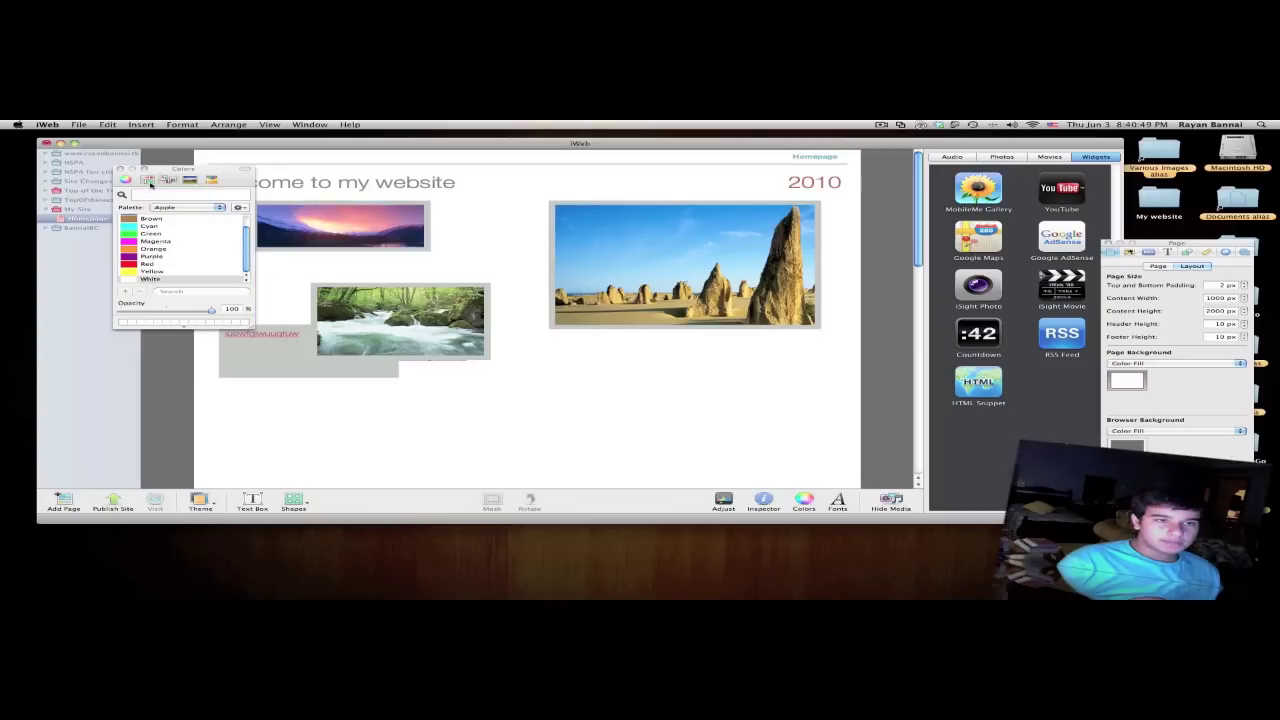
{"action": "left_click", "coordinate": [147, 179]}
{"action": "mouse_move", "coordinate": [210, 223]}
{"action": "left_mouse_down"}
{"action": "mouse_move", "coordinate": [166, 223]}
{"action": "mouse_move", "coordinate": [211, 223]}
{"action": "mouse_move", "coordinate": [229, 252]}
{"action": "mouse_move", "coordinate": [185, 243]}
{"action": "left_mouse_up"}
{"action": "left_click", "coordinate": [124, 180]}
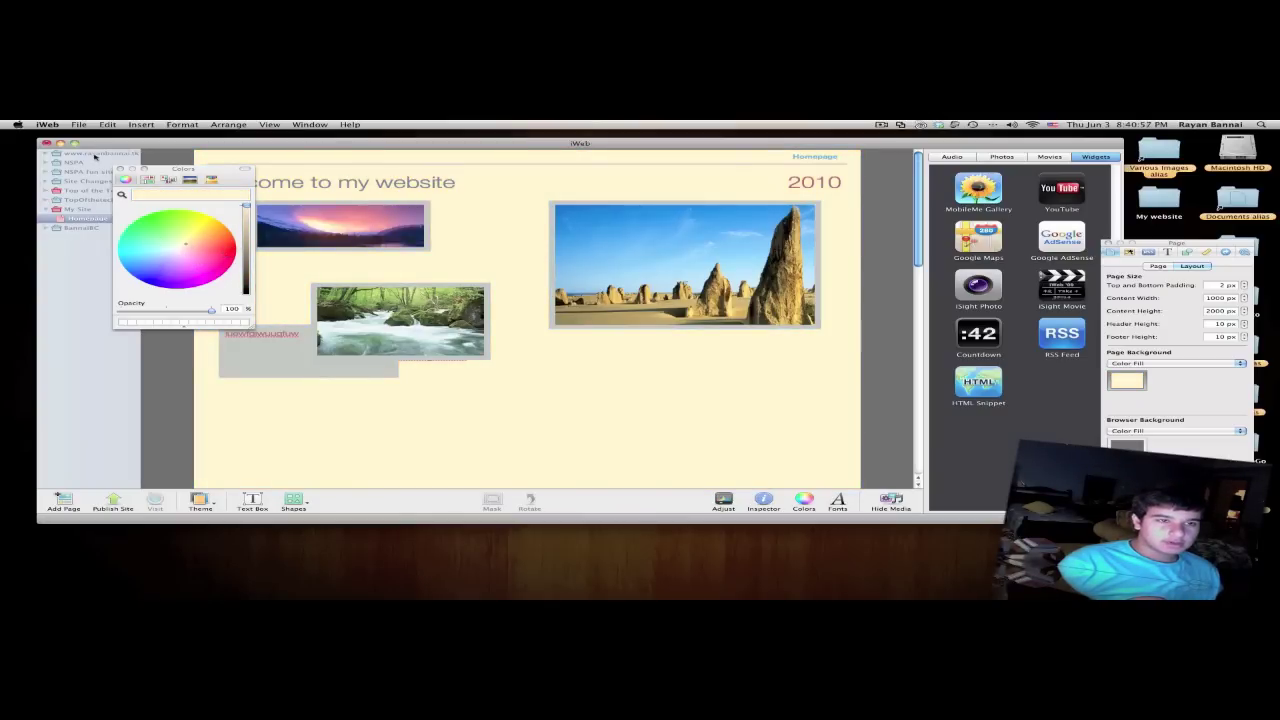
{"action": "left_click", "coordinate": [120, 170]}
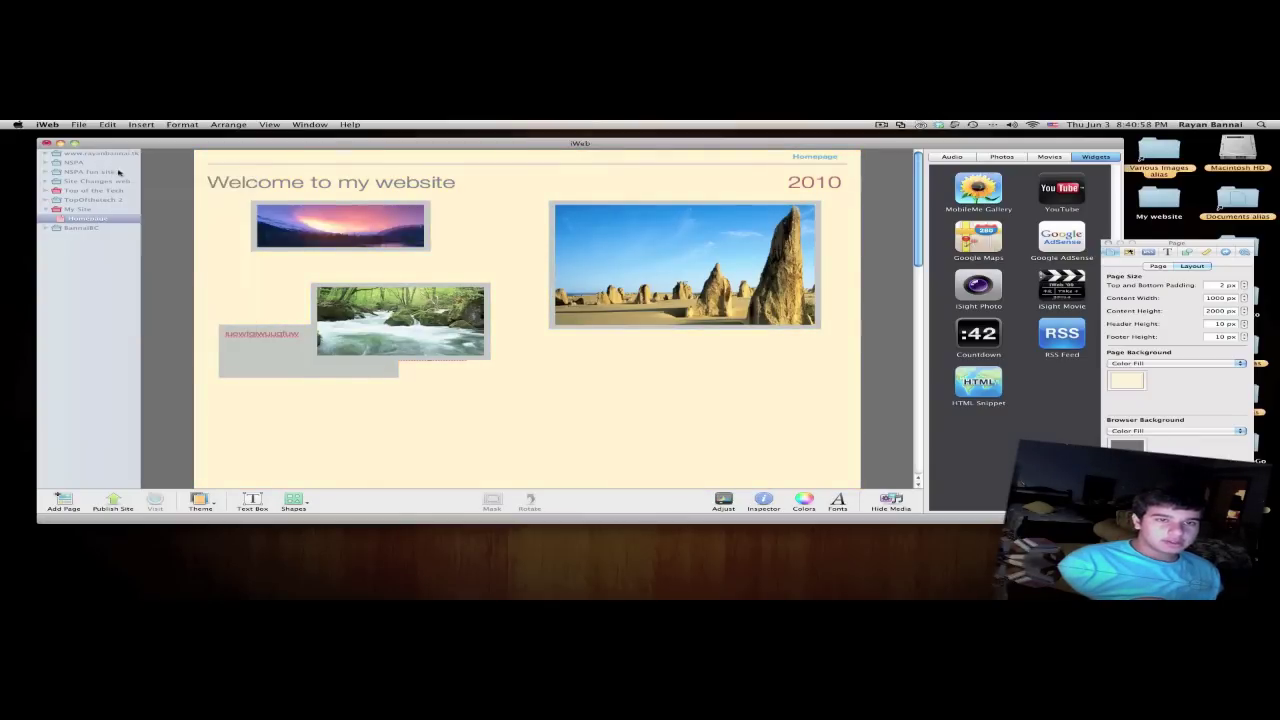
- Add a new blank page to My Site using the Play Time template
{"action": "right_click", "coordinate": [85, 220]}
{"action": "left_click", "coordinate": [110, 233]}
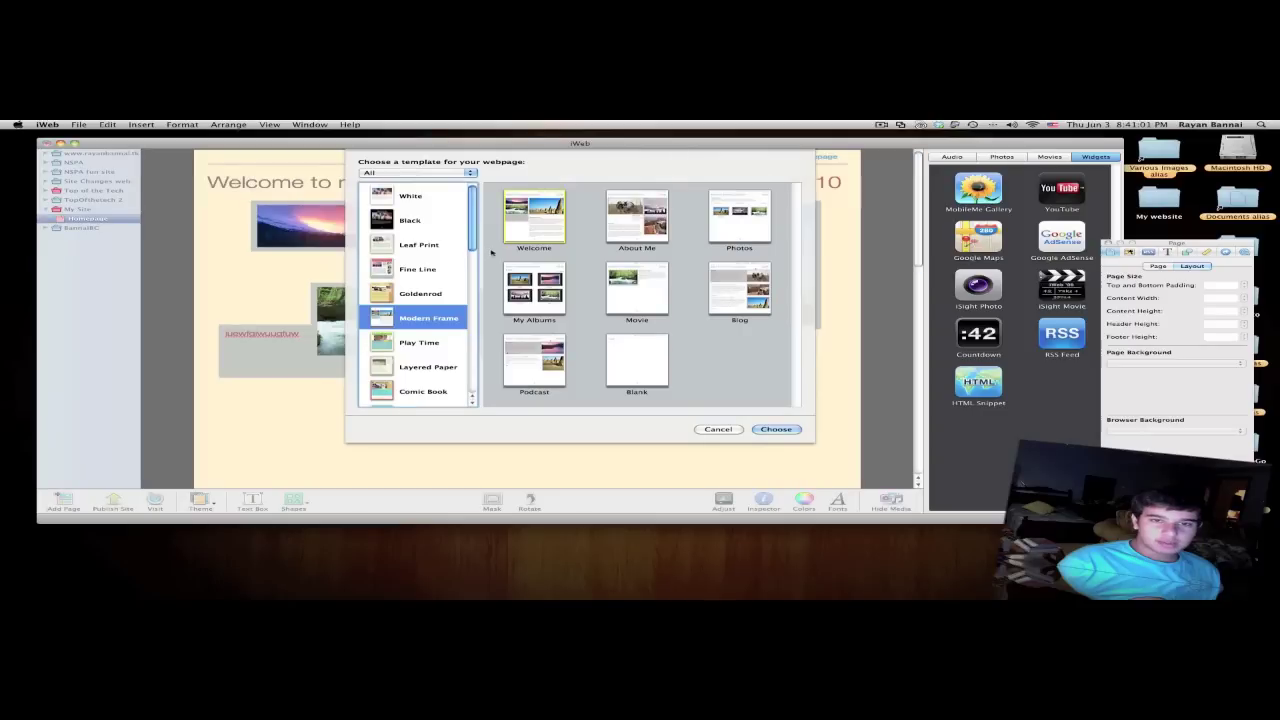
{"action": "left_click", "coordinate": [423, 341]}
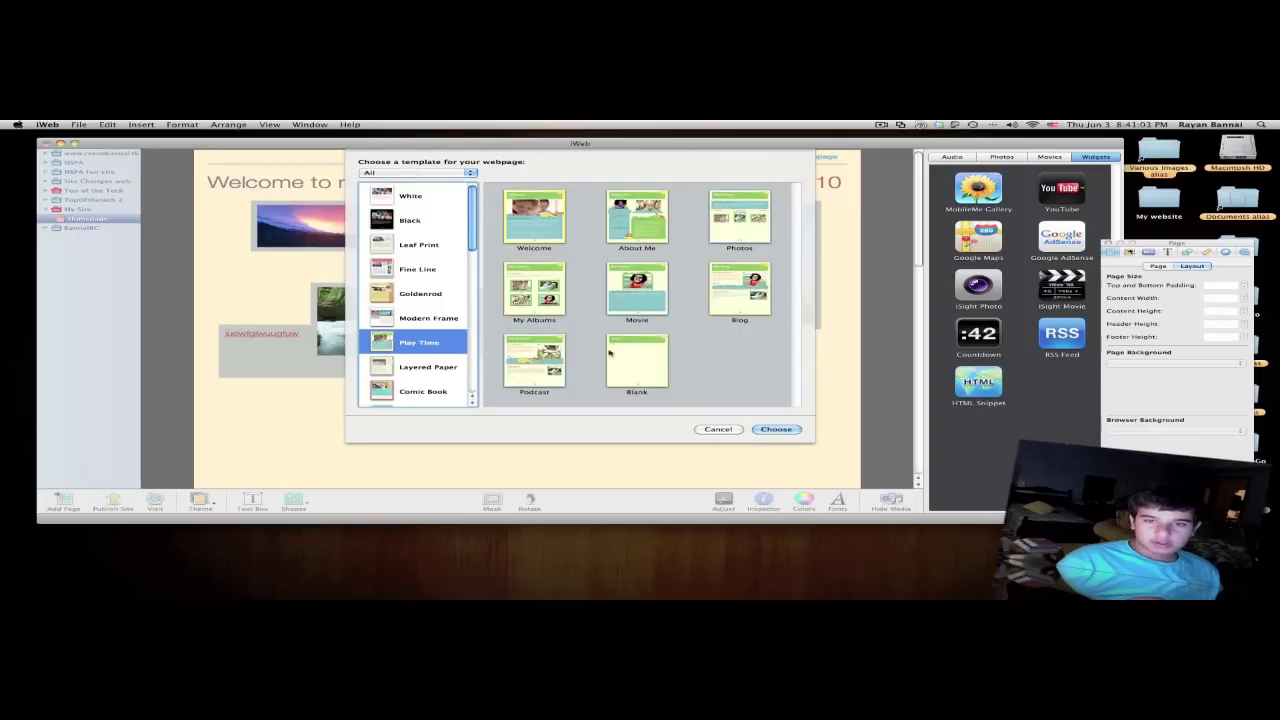
{"action": "left_click", "coordinate": [773, 430]}
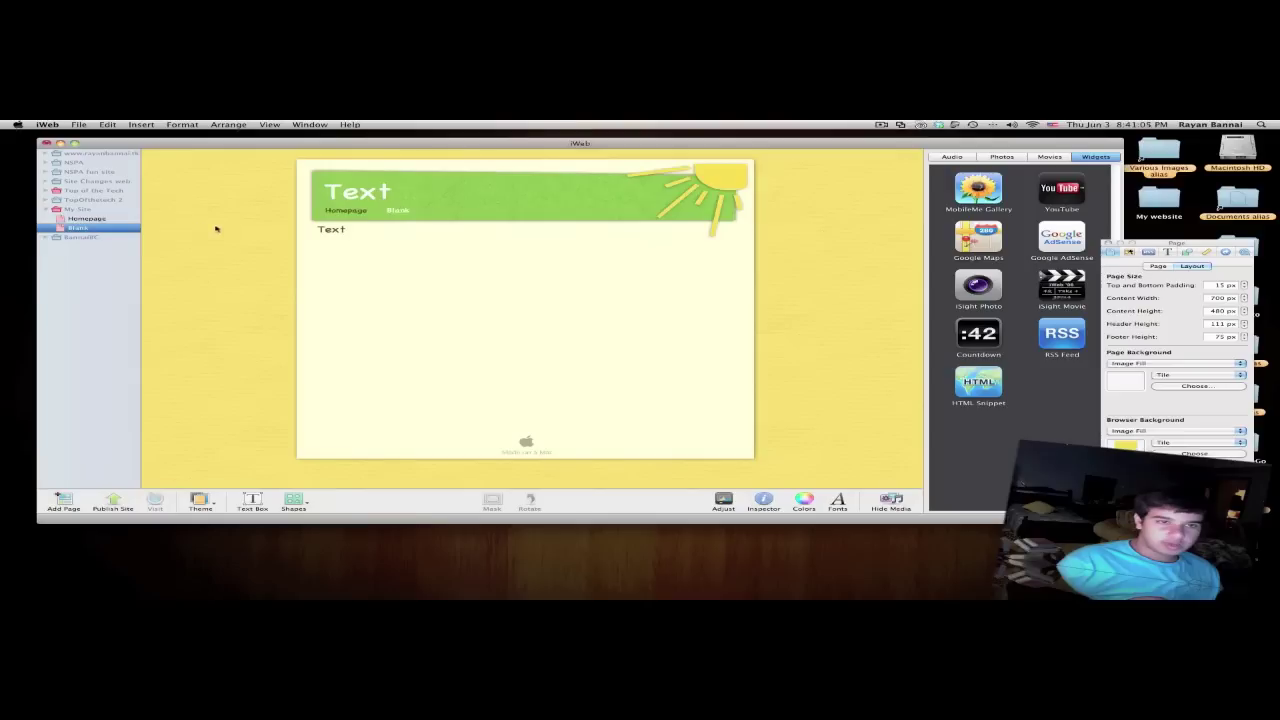
- Title the new page 'About me' and replace its body placeholder with sample text
{"action": "double_click", "coordinate": [345, 191]}
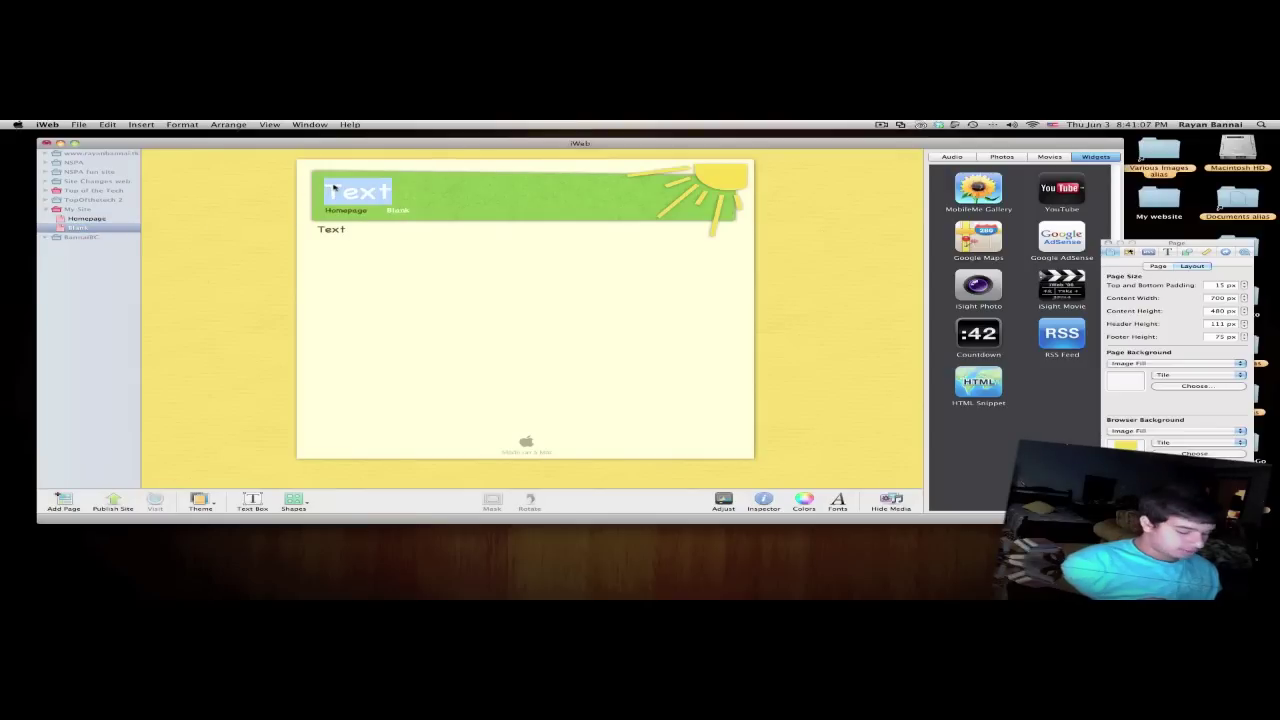
{"action": "type", "text": "W"}
{"action": "key", "text": "BackSpace"}
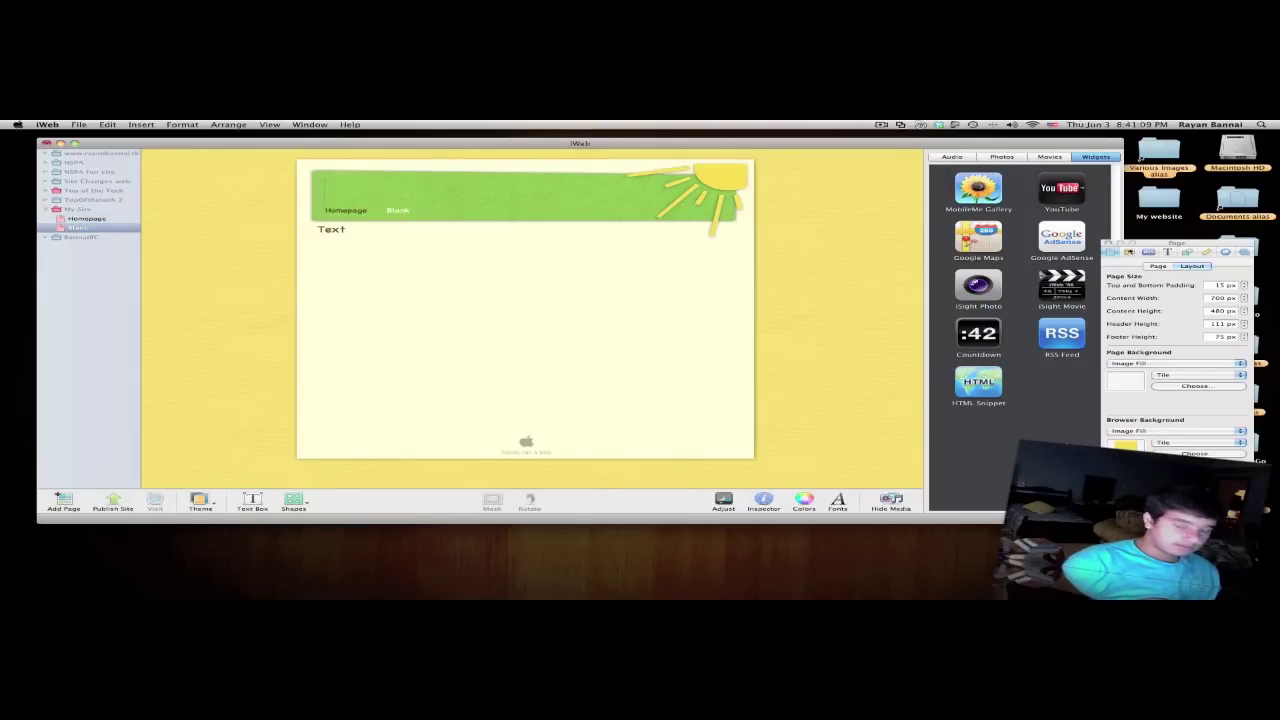
{"action": "type", "text": "About"}
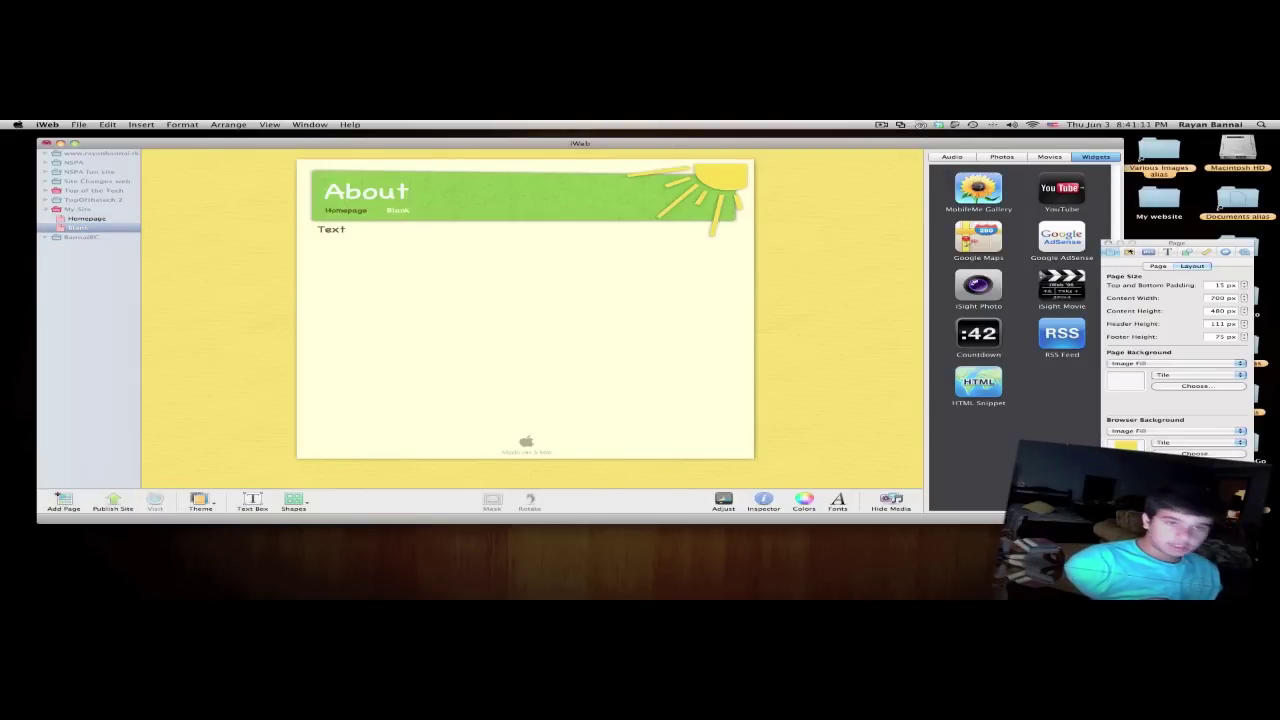
{"action": "type", "text": " me"}
{"action": "double_click", "coordinate": [331, 230]}
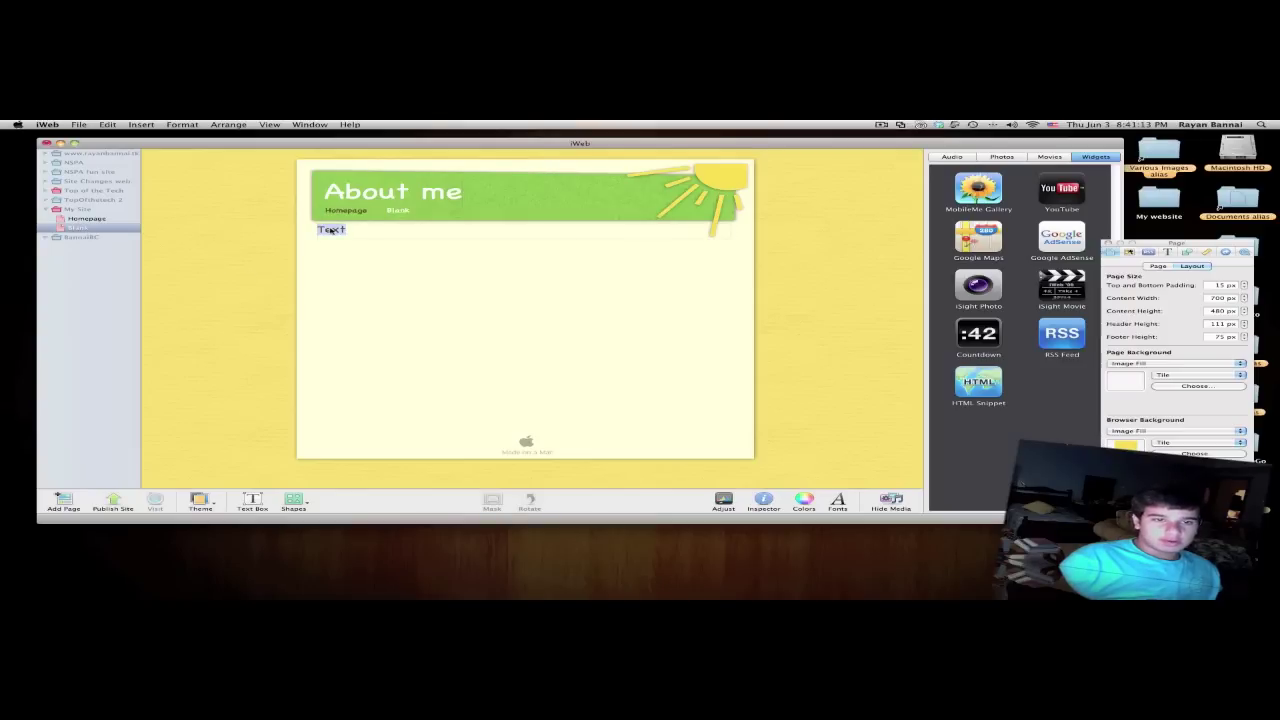
{"action": "type", "text": "thdhwocwhcug8w"}
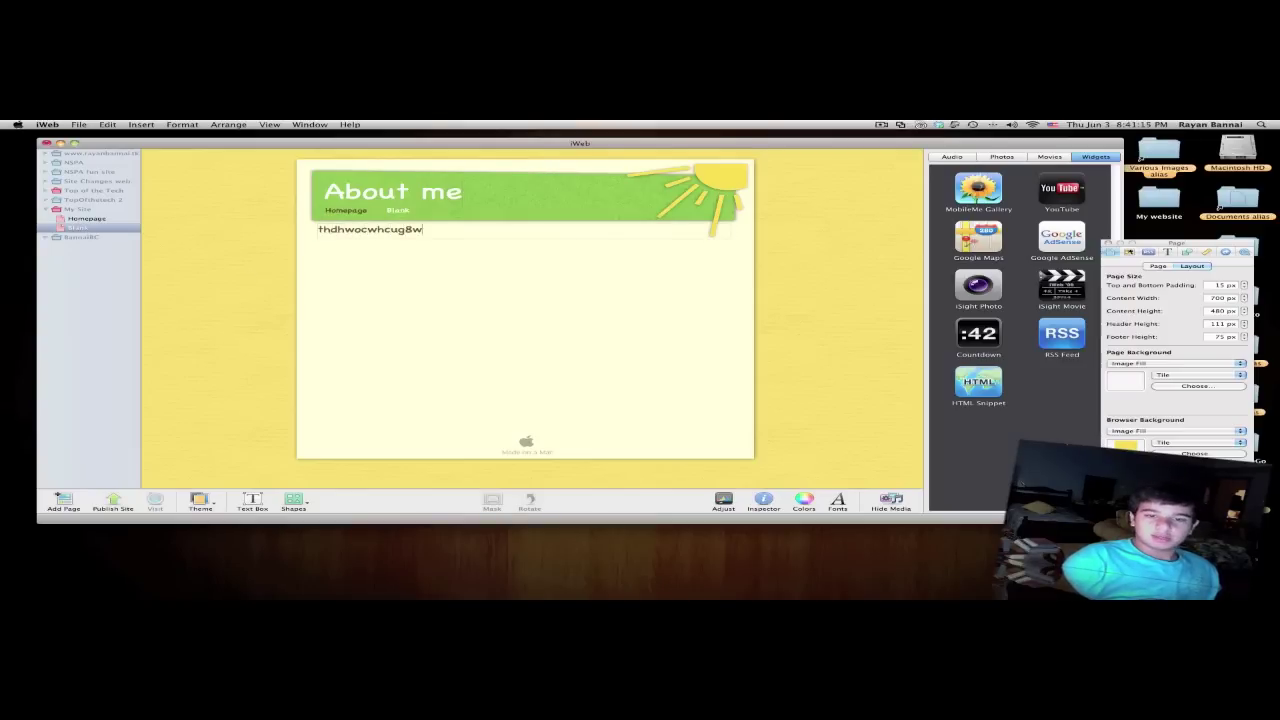
{"action": "type", "text": "c"}
{"action": "mouse_move", "coordinate": [1062, 190]}
{"action": "left_mouse_down"}
{"action": "mouse_move", "coordinate": [805, 282]}
{"action": "mouse_move", "coordinate": [480, 300]}
{"action": "left_mouse_up"}
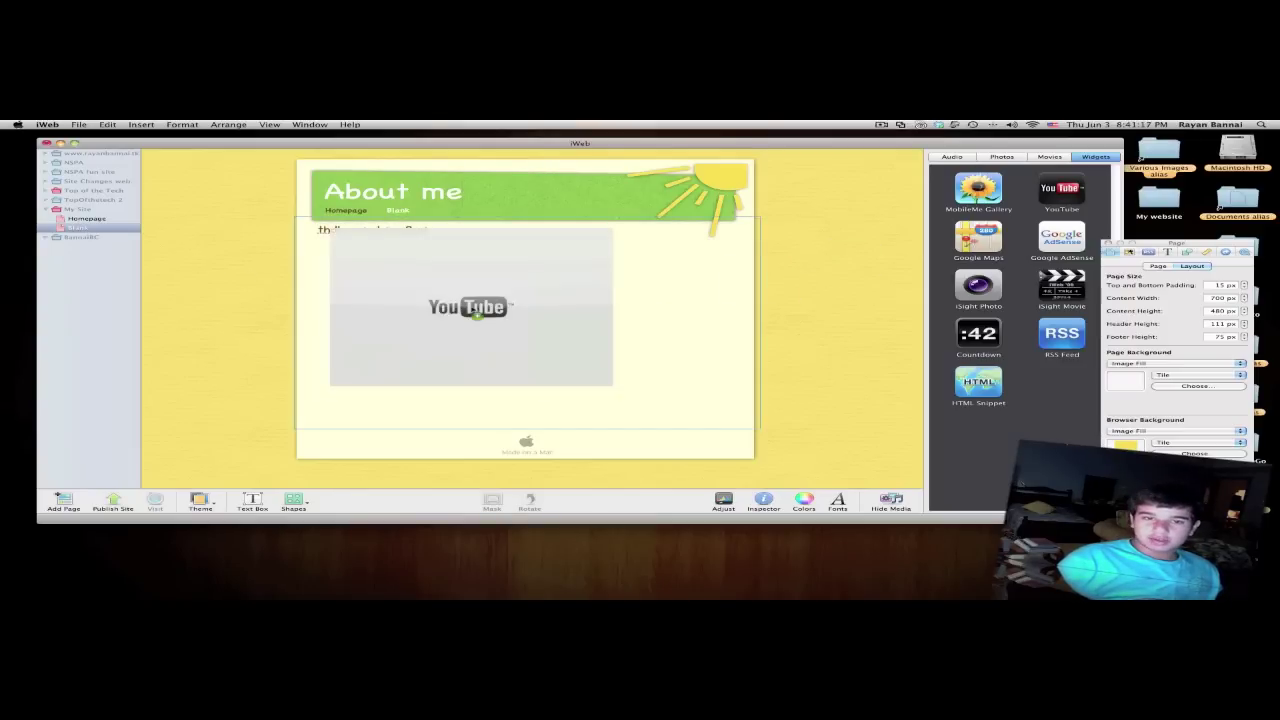
{"action": "left_click", "coordinate": [487, 299]}
{"action": "type", "text": "http://ww."}
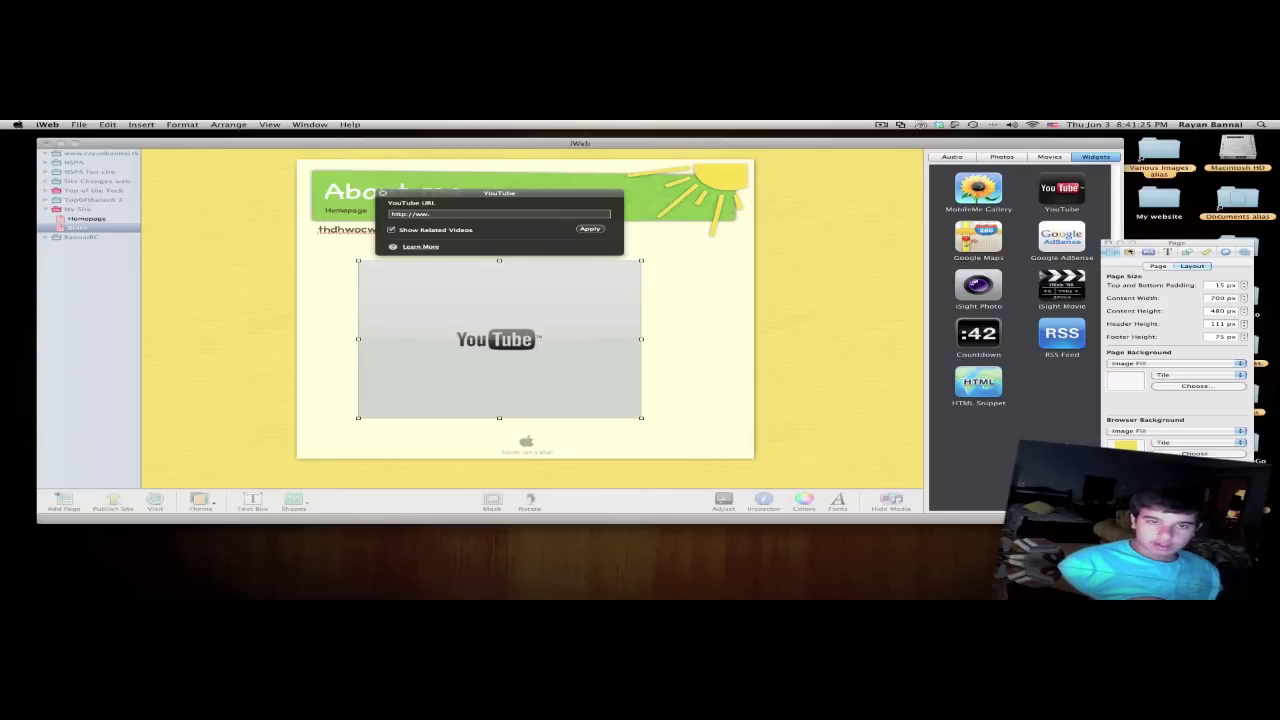
{"action": "left_click_drag", "start_coordinate": [431, 213], "coordinate": [287, 213]}
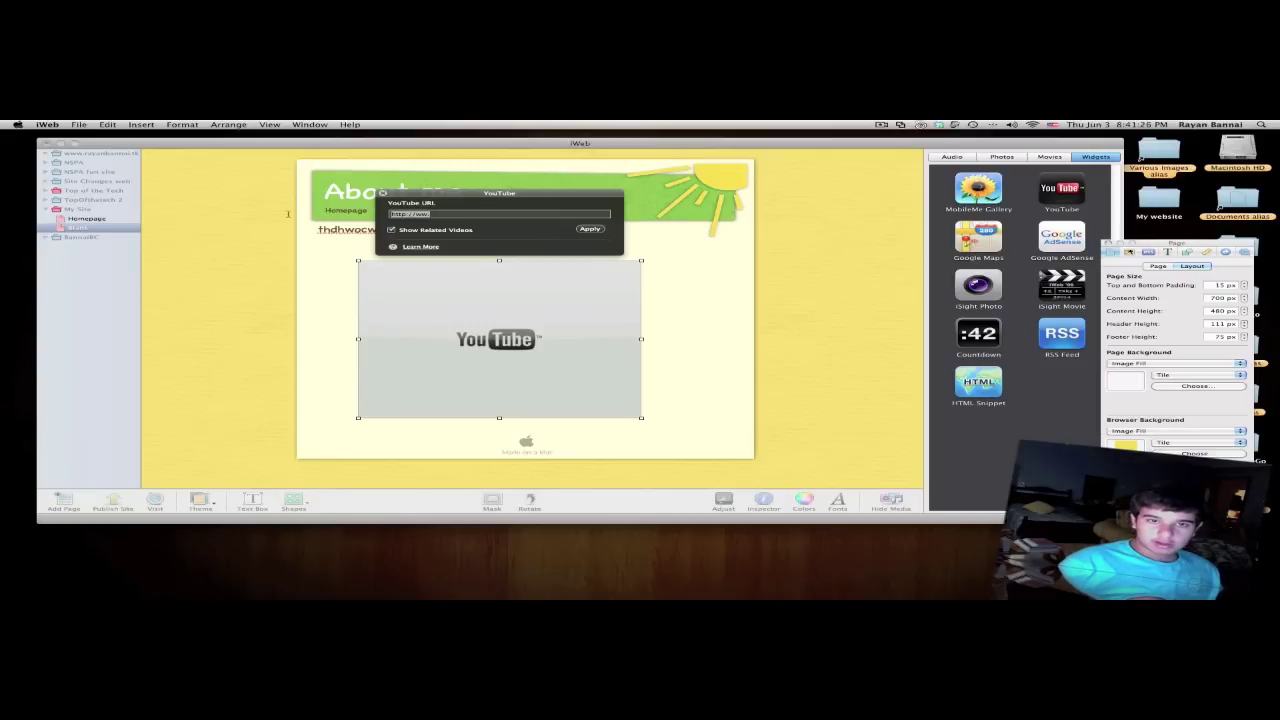
{"action": "left_click", "coordinate": [383, 193]}
{"action": "left_click", "coordinate": [513, 322]}
{"action": "key", "text": "Delete"}
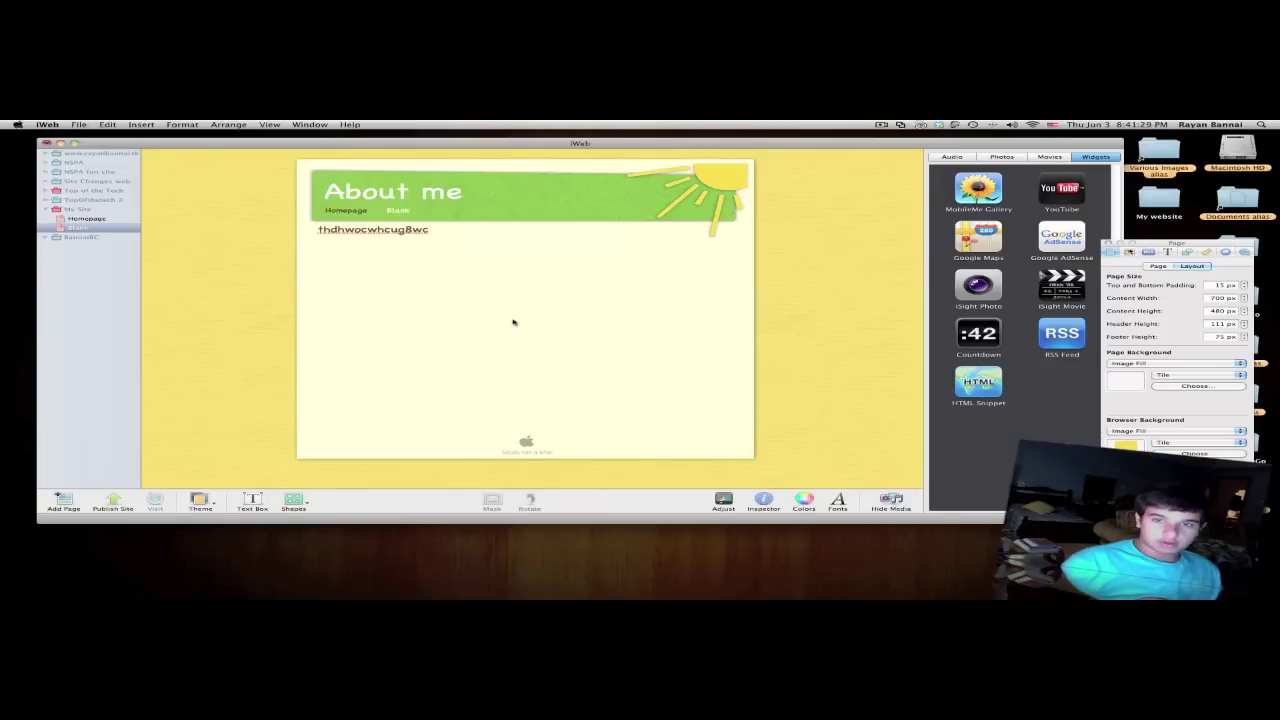
{"action": "left_click_drag", "start_coordinate": [1061, 242], "coordinate": [540, 285]}
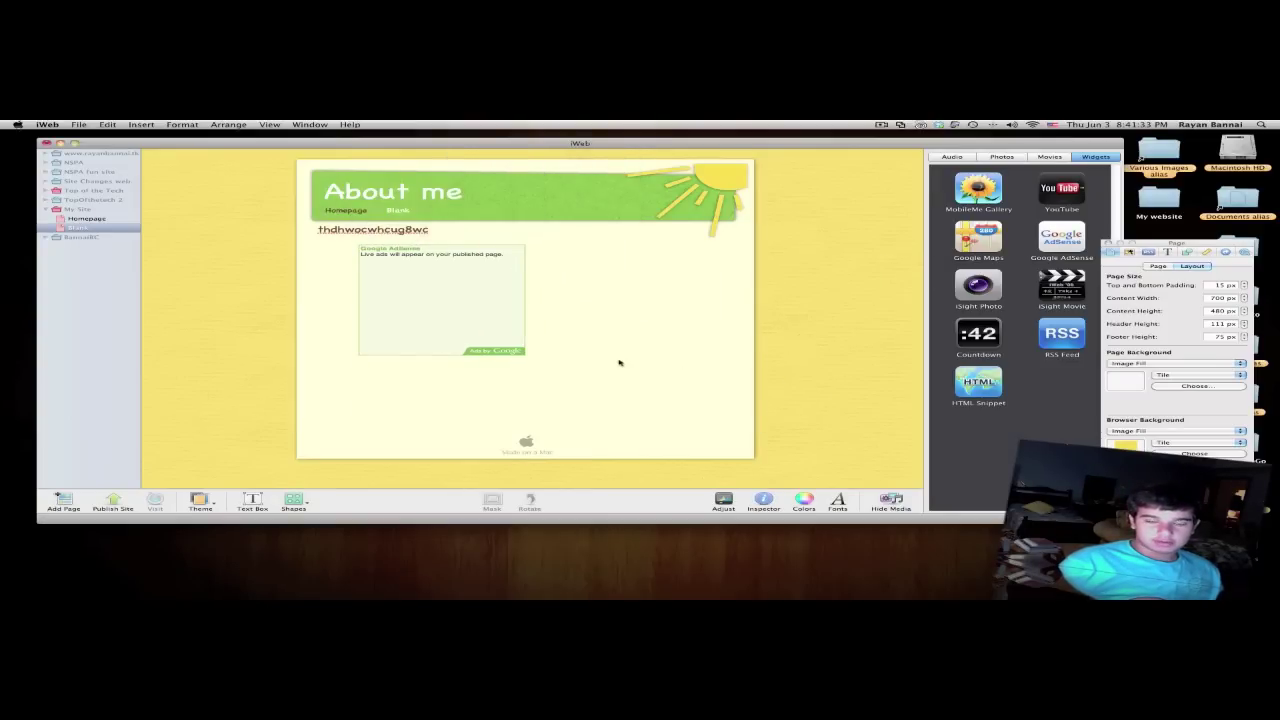
{"action": "mouse_move", "coordinate": [397, 305]}
{"action": "left_mouse_down"}
{"action": "mouse_move", "coordinate": [594, 309]}
{"action": "mouse_move", "coordinate": [600, 368]}
{"action": "left_mouse_up"}
{"action": "key", "text": "Delete"}
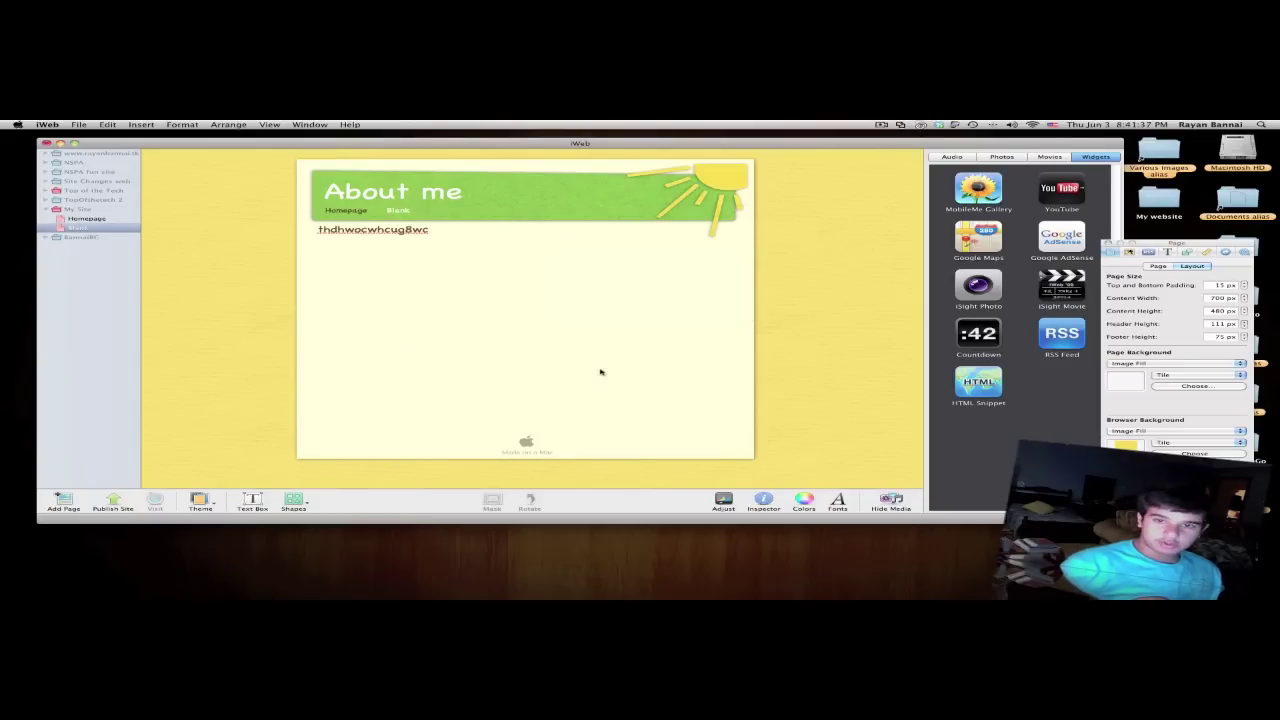
{"action": "mouse_move", "coordinate": [1062, 335]}
{"action": "left_mouse_down"}
{"action": "mouse_move", "coordinate": [700, 290]}
{"action": "mouse_move", "coordinate": [627, 301]}
{"action": "left_mouse_up"}
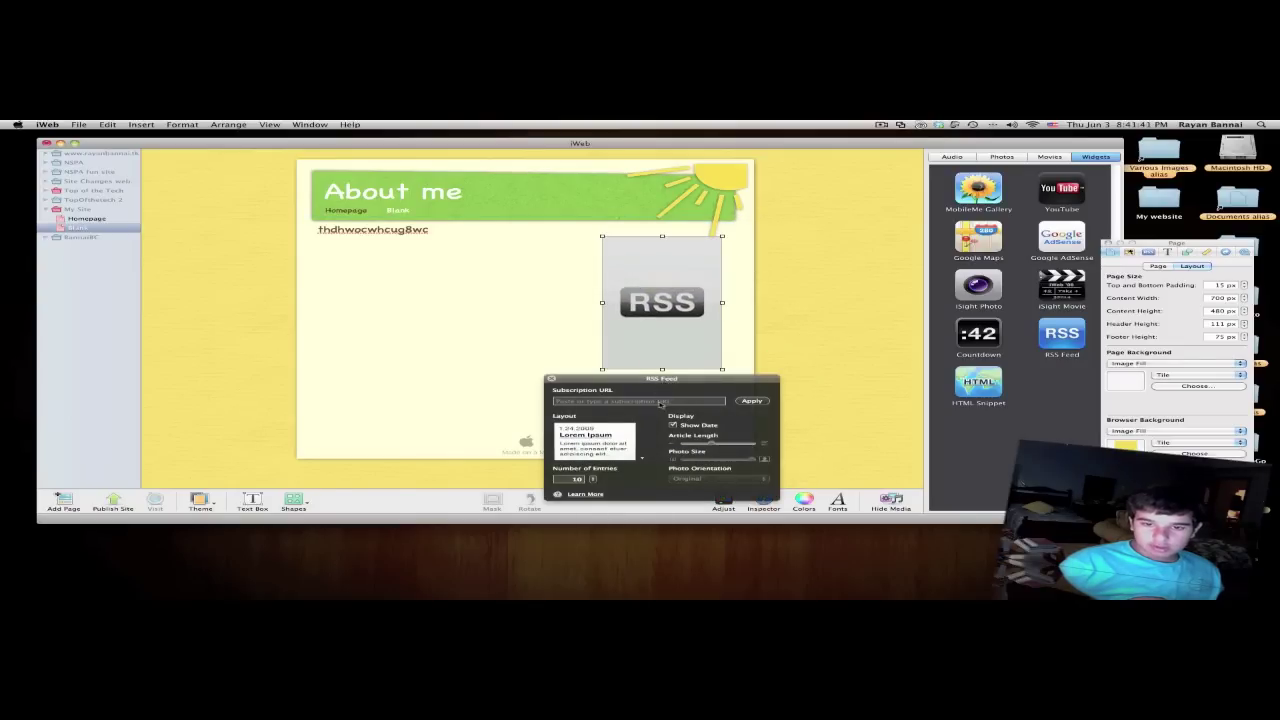
{"action": "left_click", "coordinate": [660, 402]}
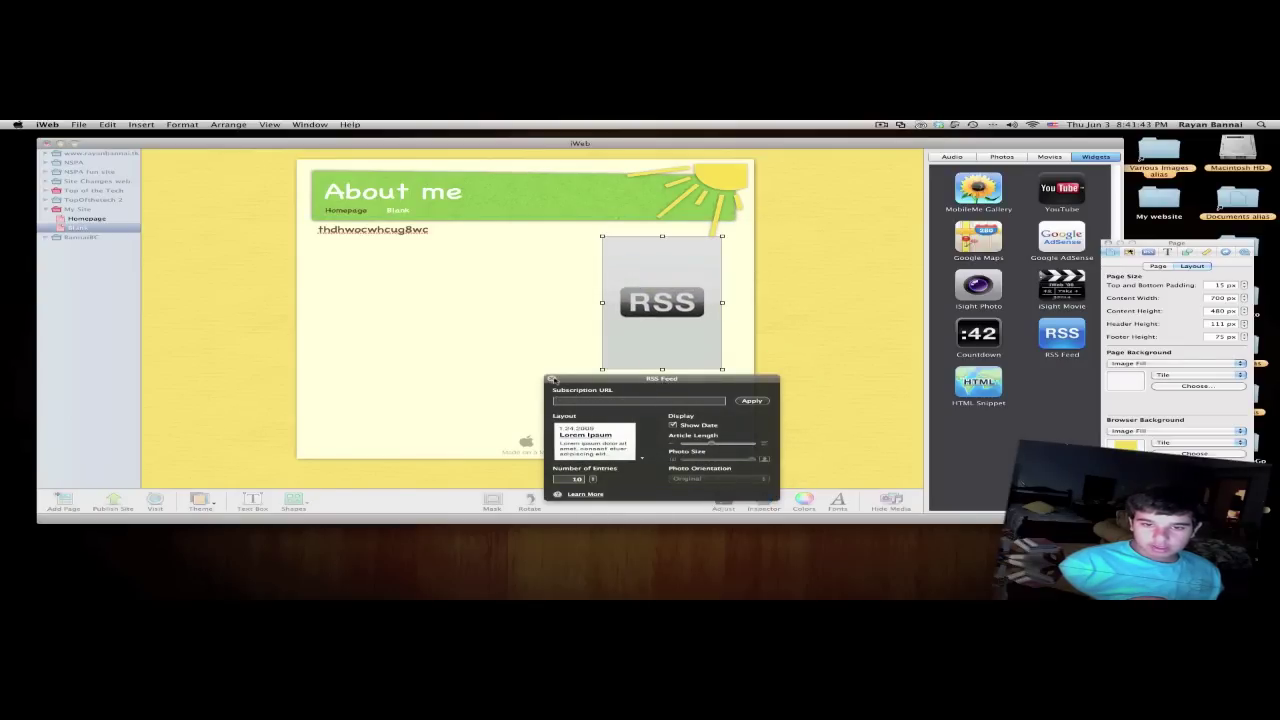
{"action": "left_click", "coordinate": [552, 381]}
{"action": "left_click", "coordinate": [663, 304]}
{"action": "key", "text": "Delete"}
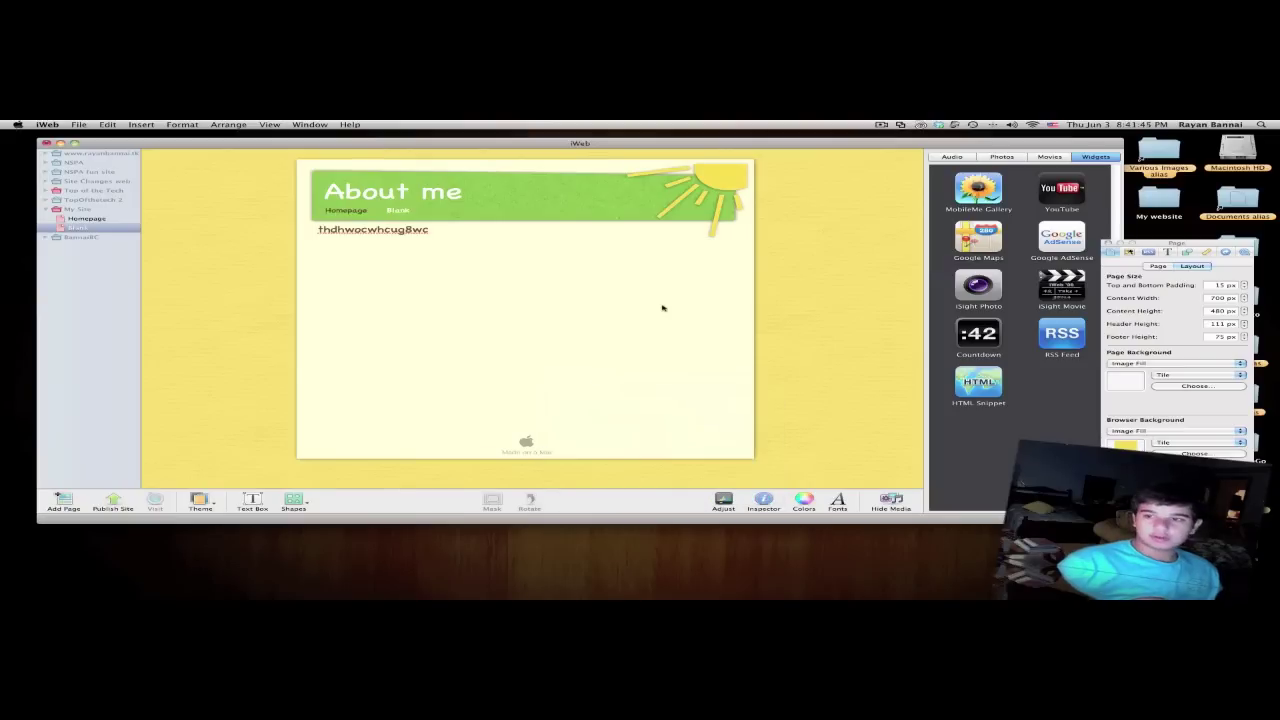
{"action": "left_click_drag", "start_coordinate": [978, 333], "coordinate": [540, 292]}
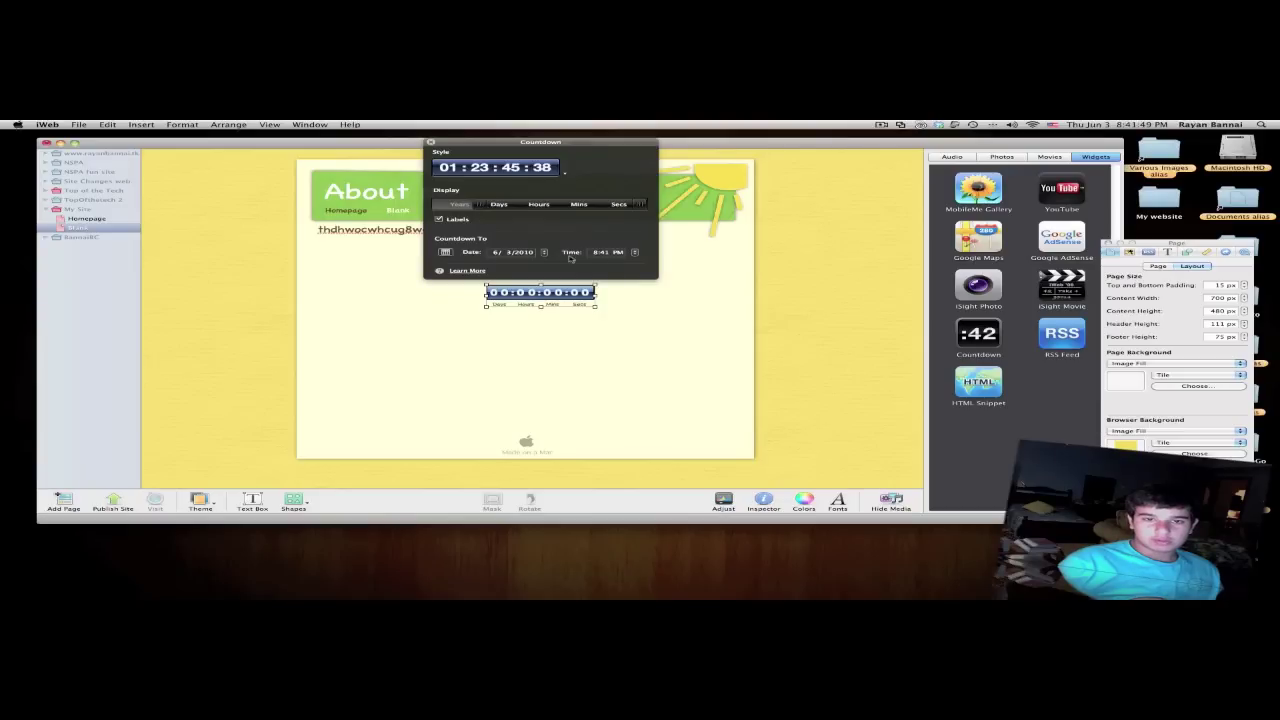
{"action": "left_click", "coordinate": [430, 143]}
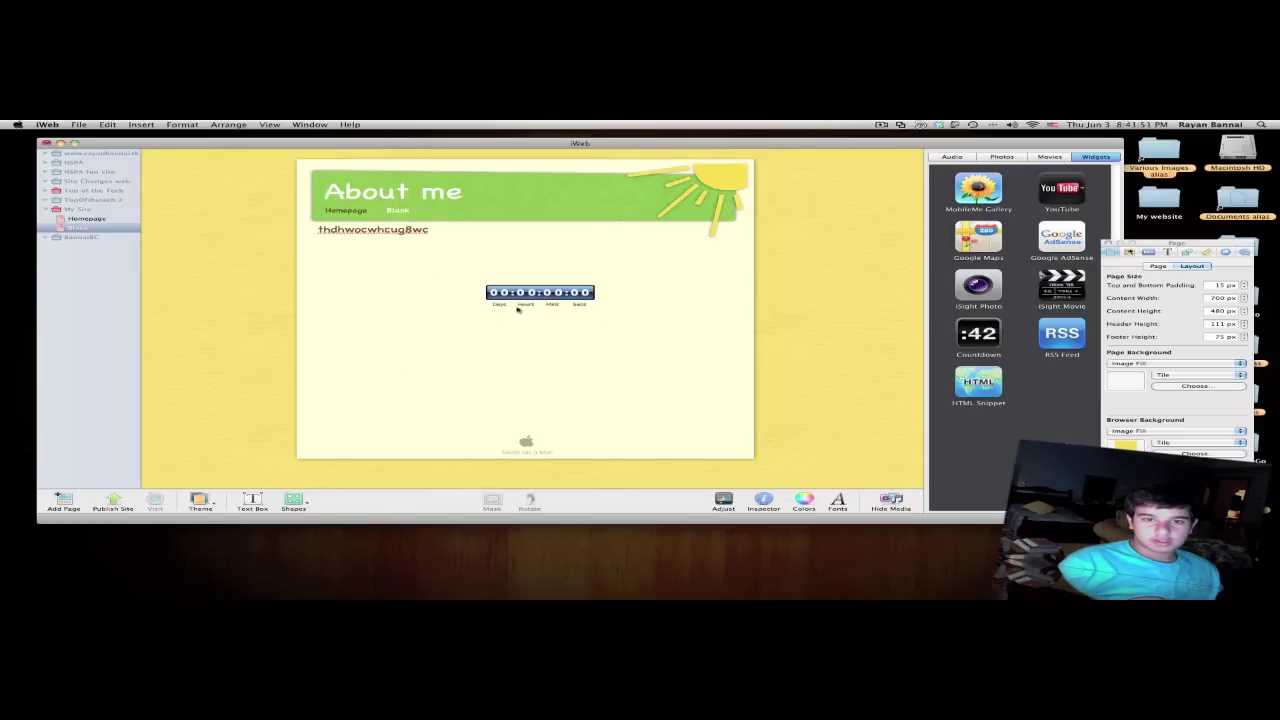
{"action": "left_click_drag", "start_coordinate": [520, 292], "coordinate": [466, 278]}
{"action": "key", "text": "Delete"}
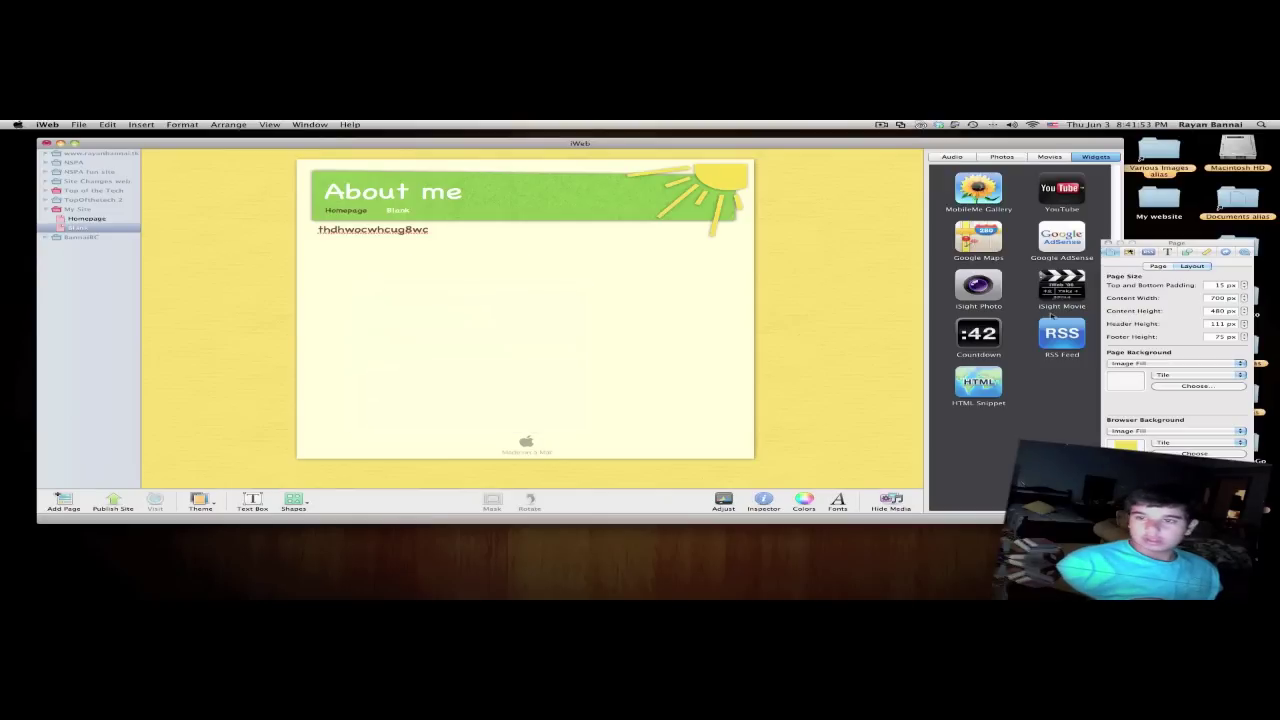
{"action": "left_click_drag", "start_coordinate": [978, 285], "coordinate": [614, 291]}
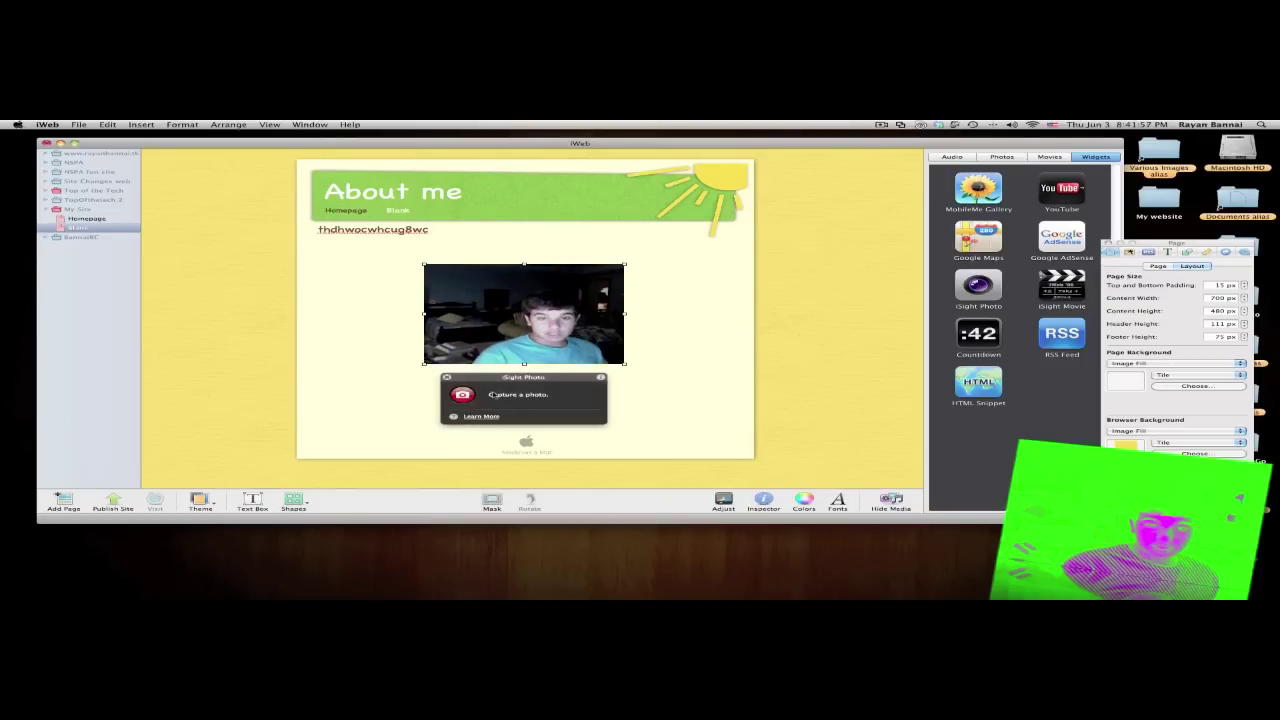
{"action": "left_click", "coordinate": [462, 394]}
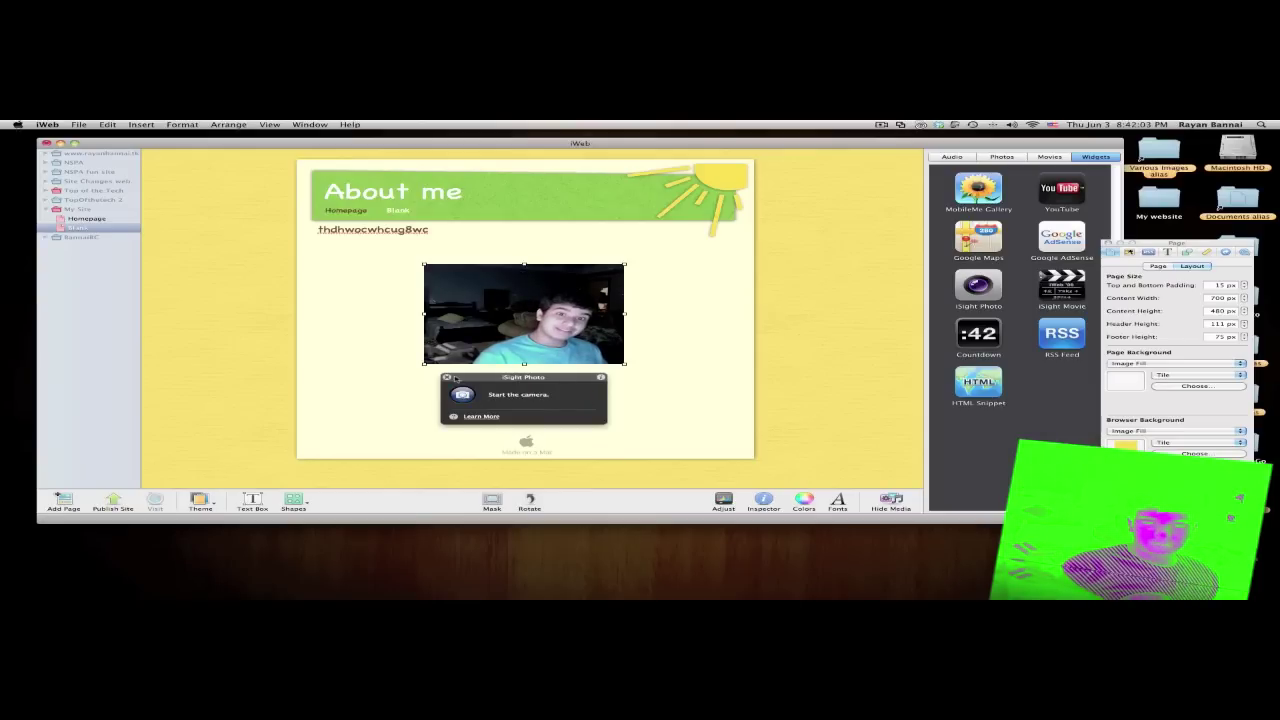
{"action": "left_click", "coordinate": [447, 377]}
{"action": "left_click_drag", "start_coordinate": [543, 329], "coordinate": [497, 319]}
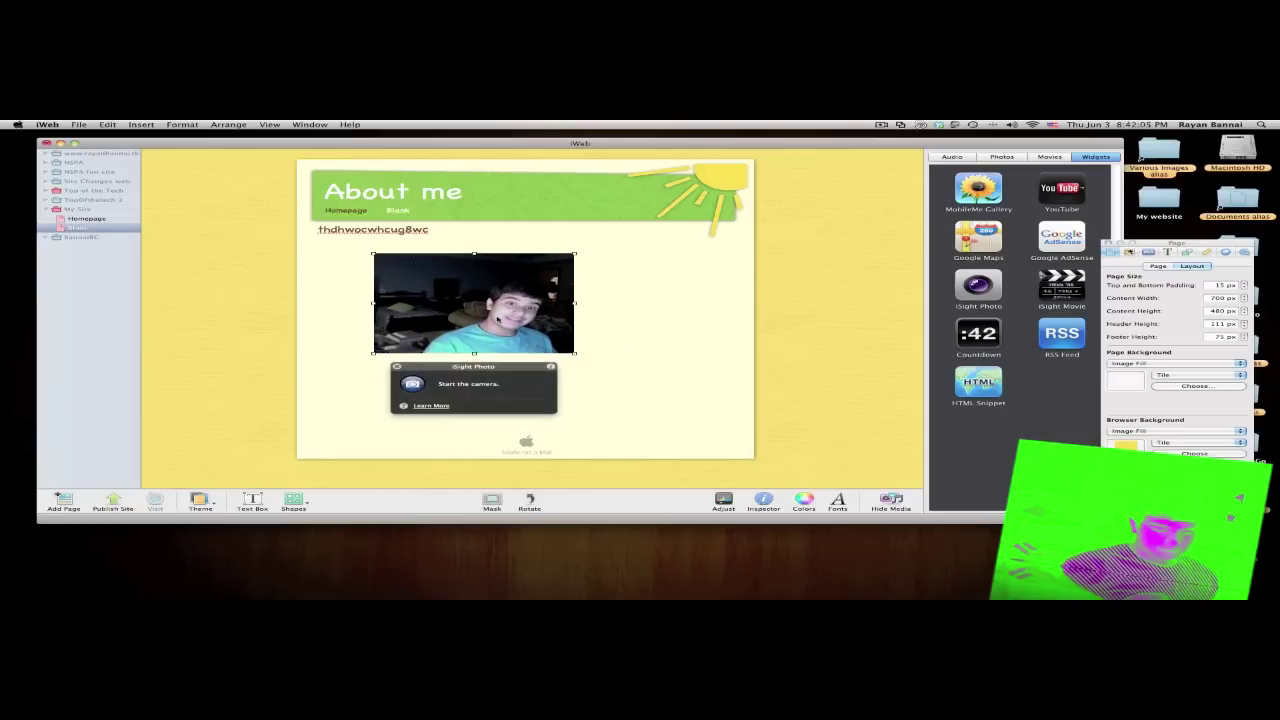
{"action": "key", "text": "Delete"}
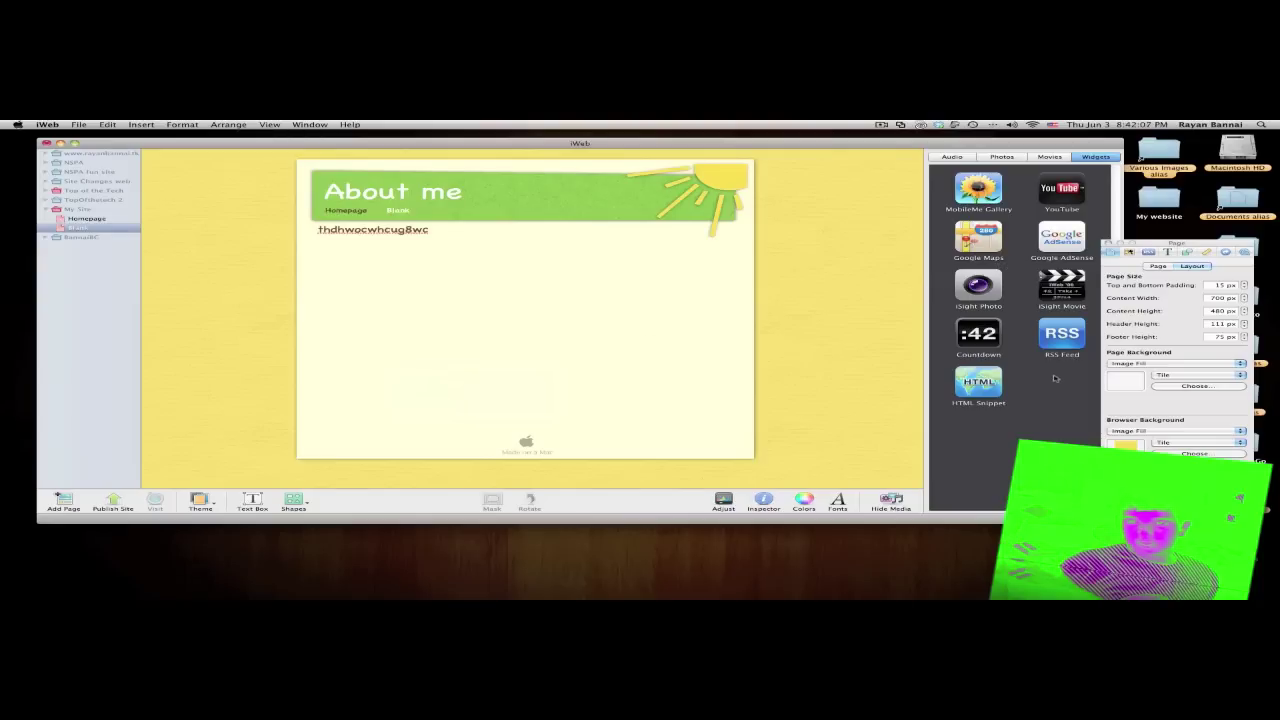
{"action": "left_click_drag", "start_coordinate": [1062, 287], "coordinate": [589, 317]}
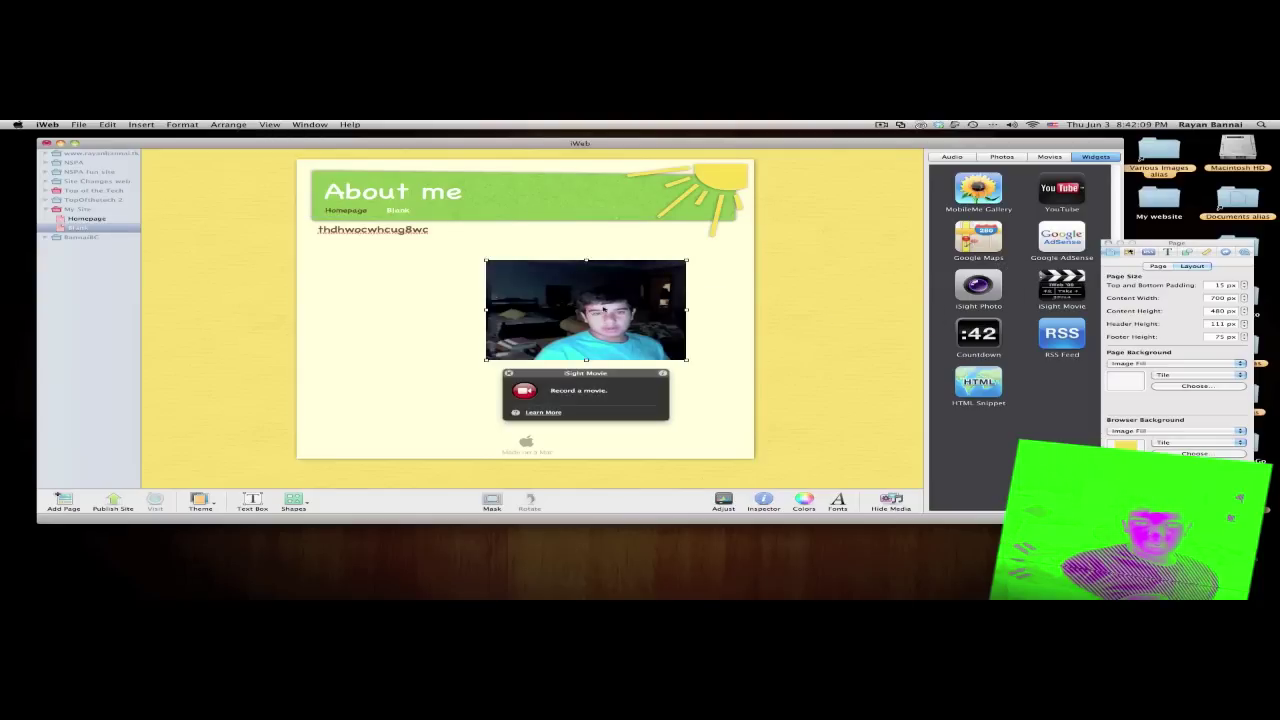
{"action": "left_click", "coordinate": [466, 403]}
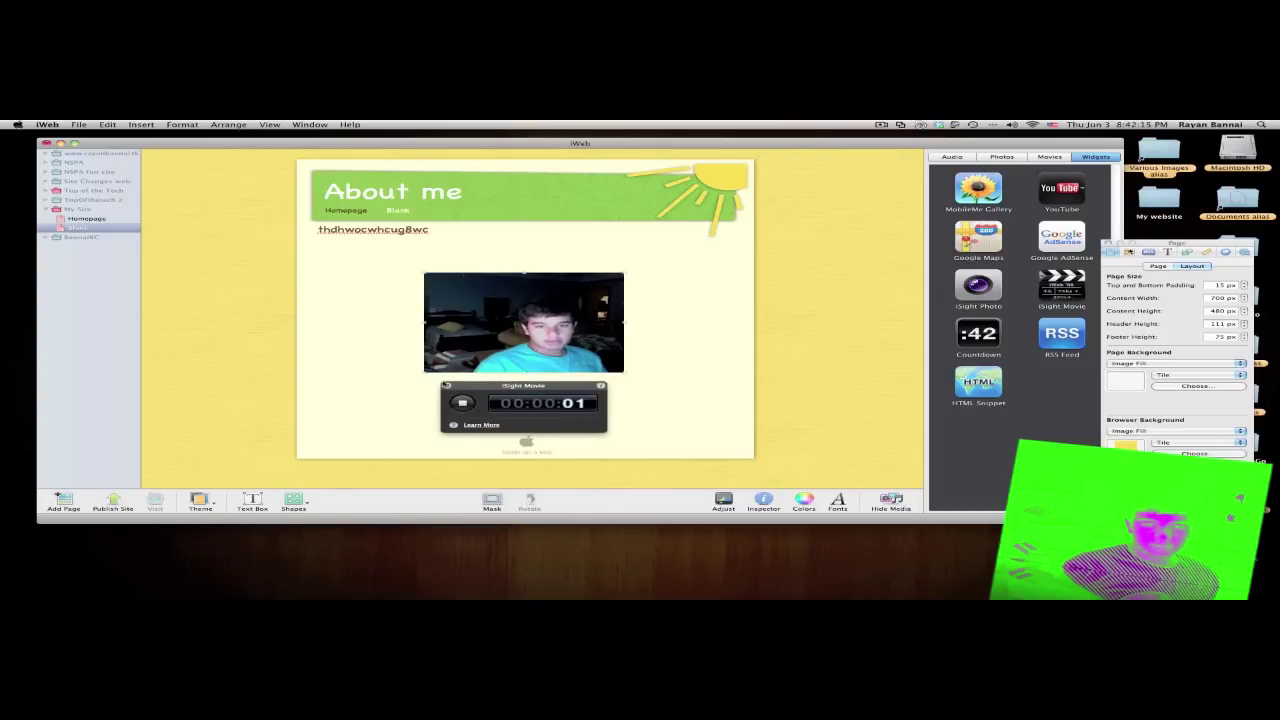
{"action": "left_click", "coordinate": [446, 386]}
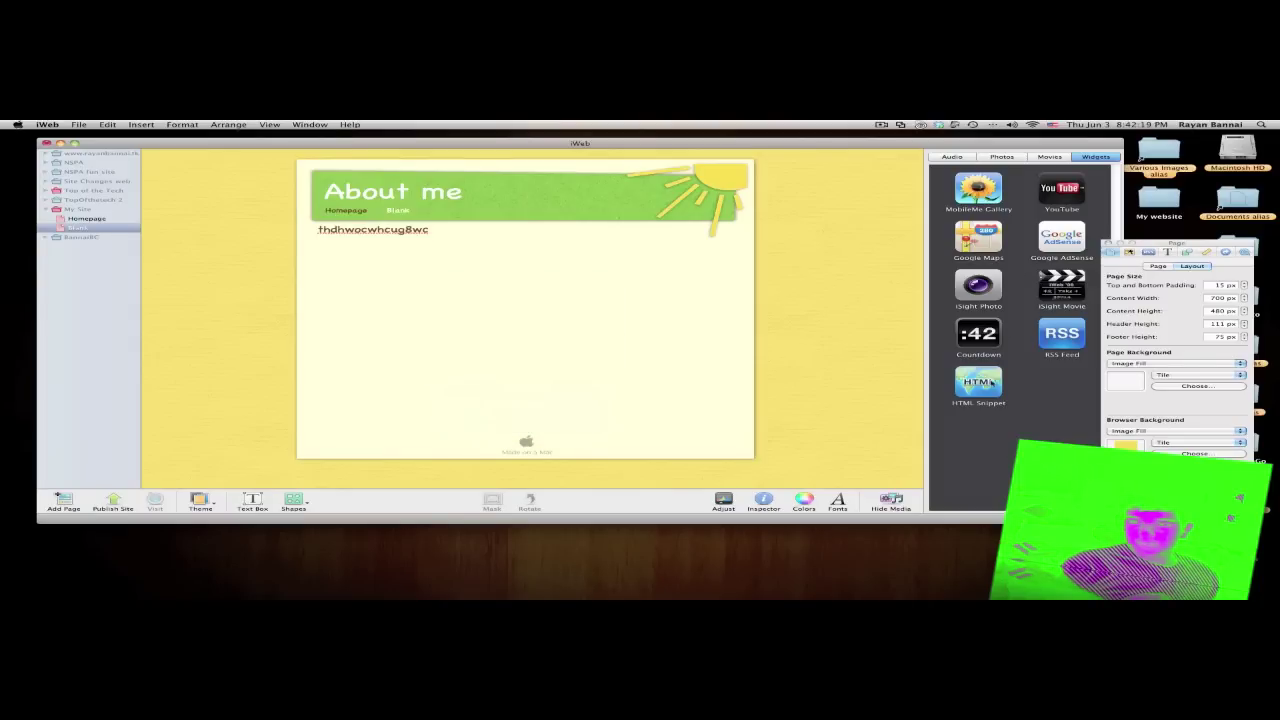
{"action": "left_click_drag", "start_coordinate": [943, 386], "coordinate": [580, 340]}
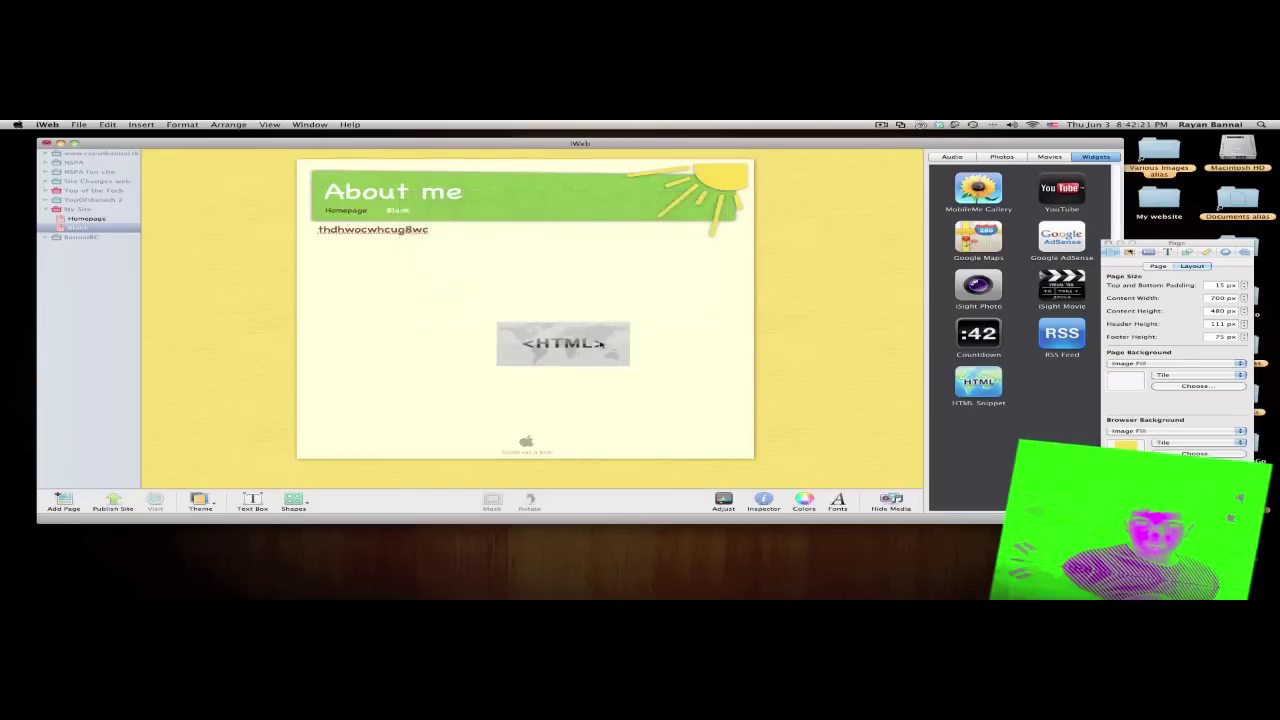
{"action": "key", "text": "ctrl+z"}
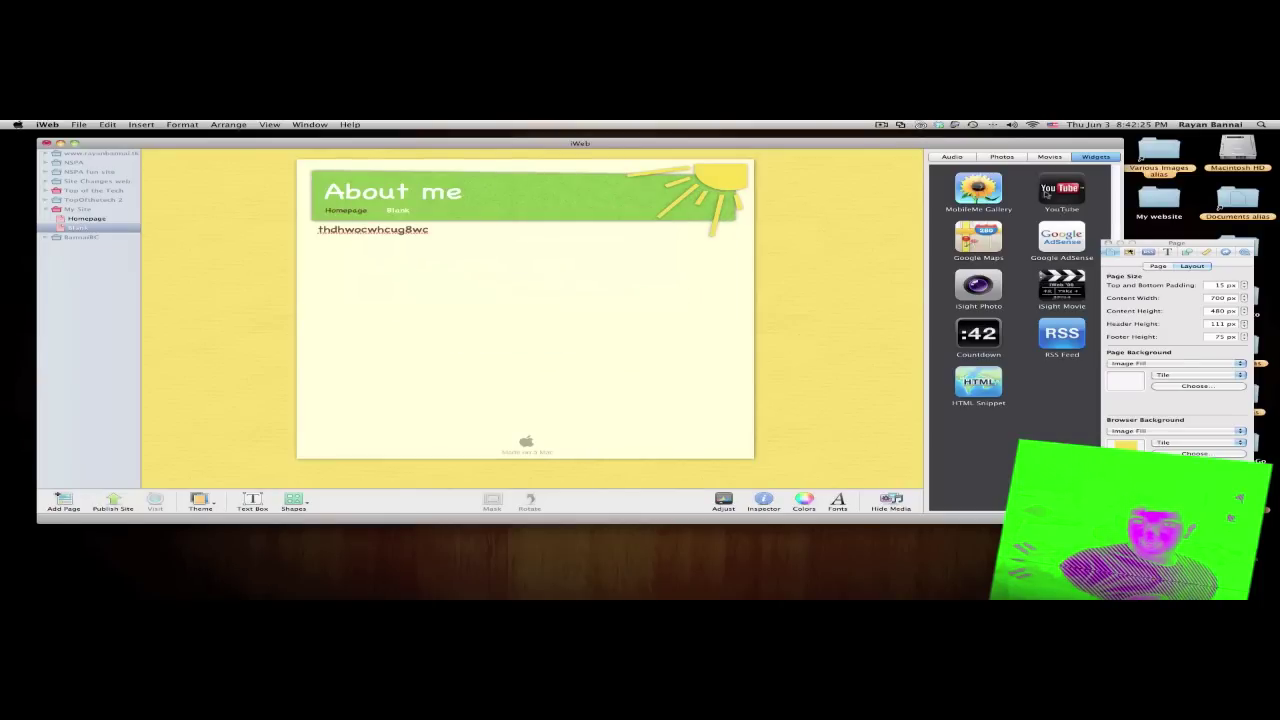
{"action": "mouse_move", "coordinate": [983, 190]}
{"action": "left_mouse_down"}
{"action": "mouse_move", "coordinate": [668, 343]}
{"action": "mouse_move", "coordinate": [505, 348]}
{"action": "left_mouse_up"}
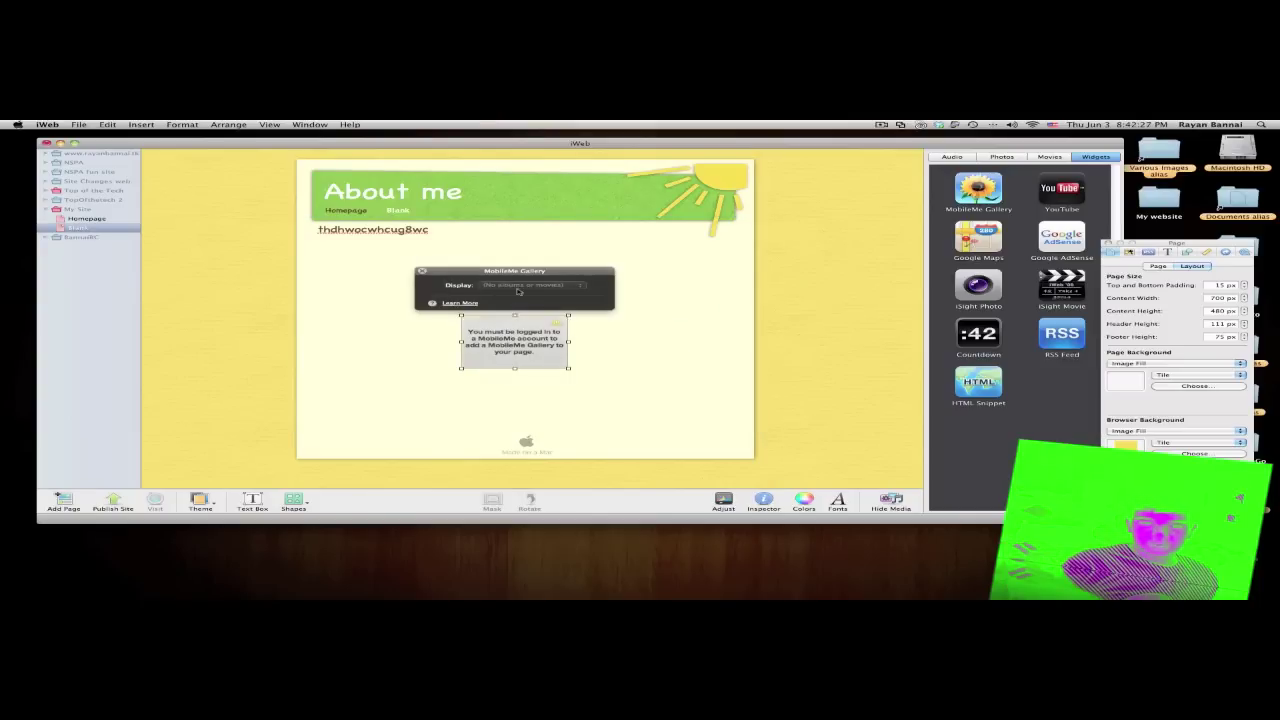
{"action": "left_click", "coordinate": [421, 272]}
{"action": "key", "text": "Delete"}
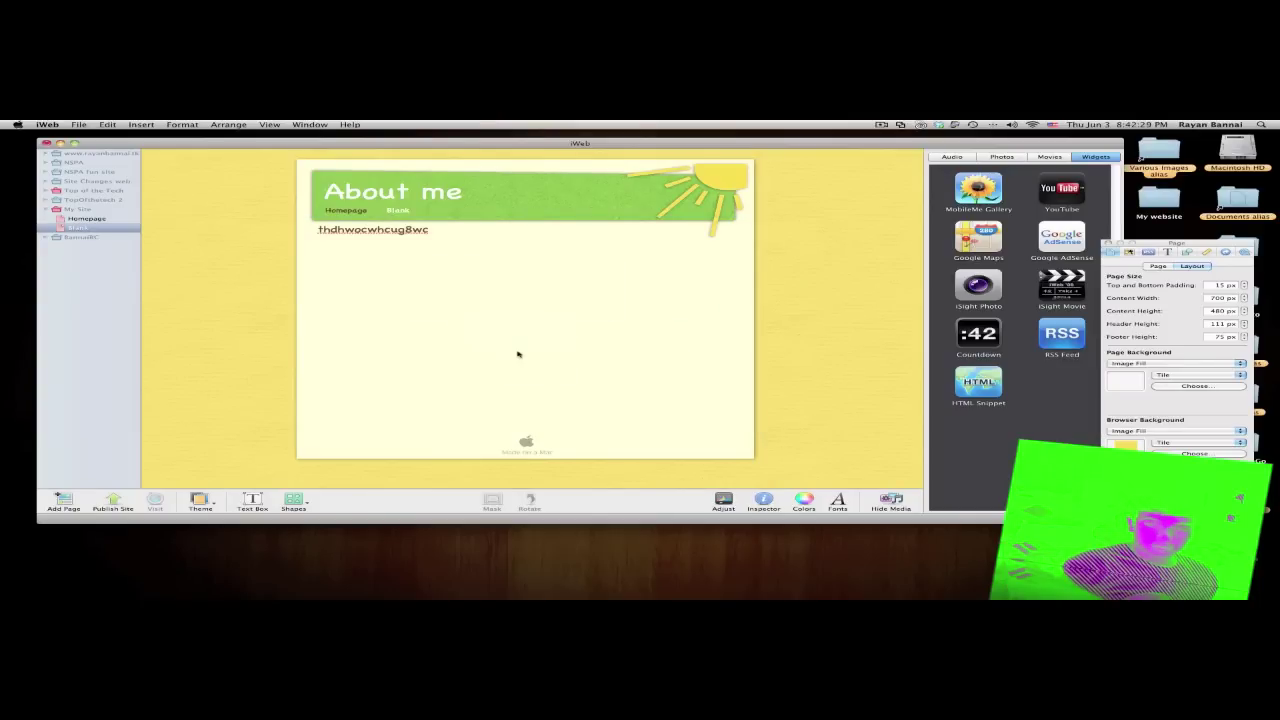
{"action": "mouse_move", "coordinate": [974, 240]}
{"action": "left_mouse_down"}
{"action": "mouse_move", "coordinate": [594, 309]}
{"action": "mouse_move", "coordinate": [531, 343]}
{"action": "left_mouse_up"}
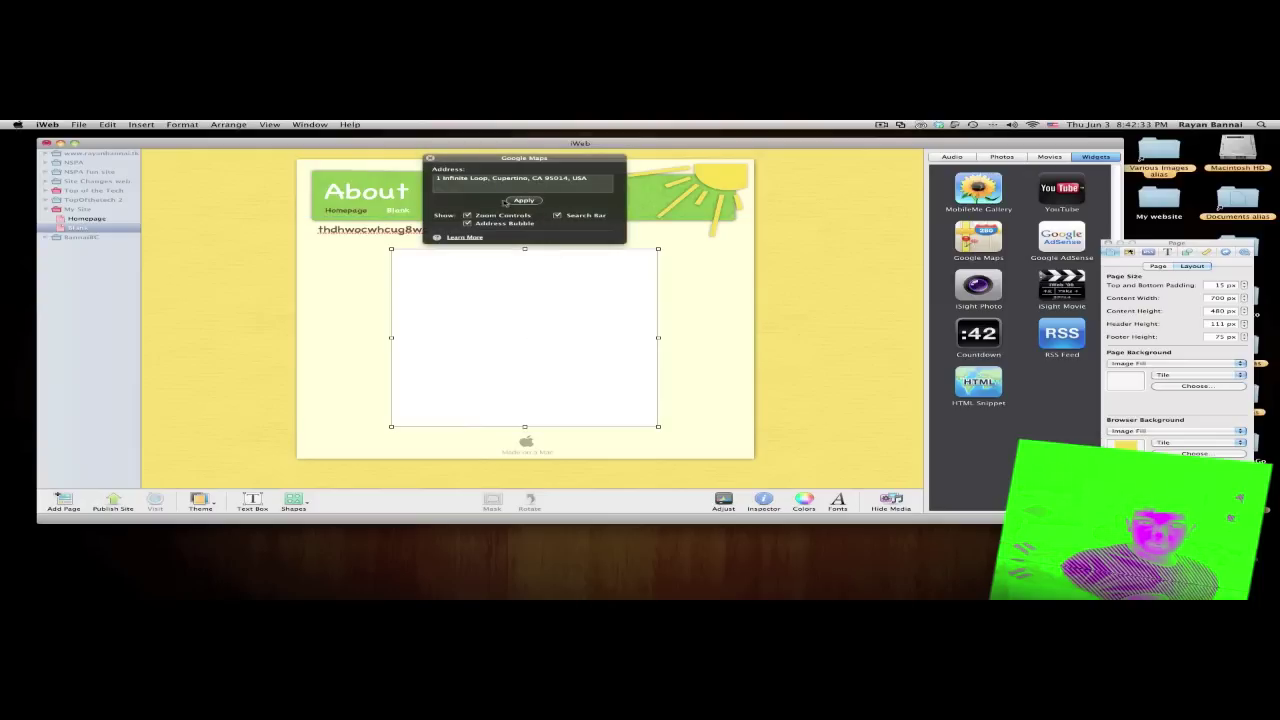
{"action": "left_click", "coordinate": [525, 201]}
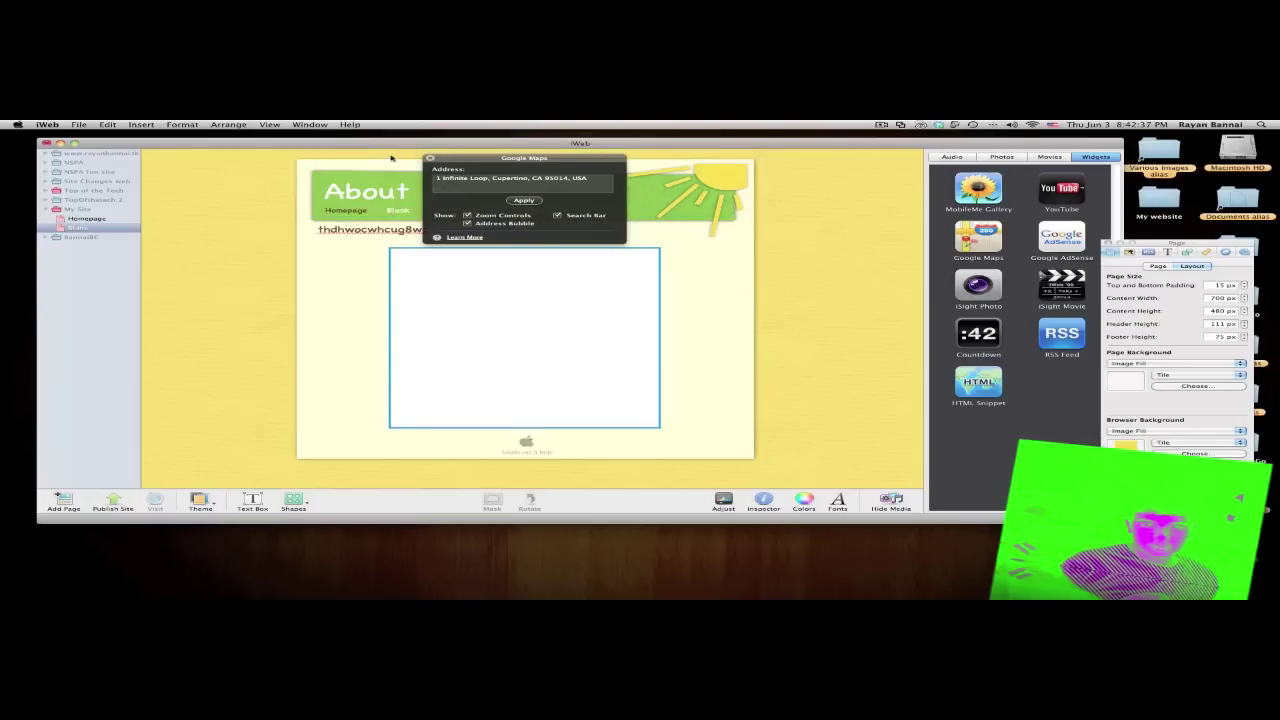
{"action": "left_click", "coordinate": [430, 158]}
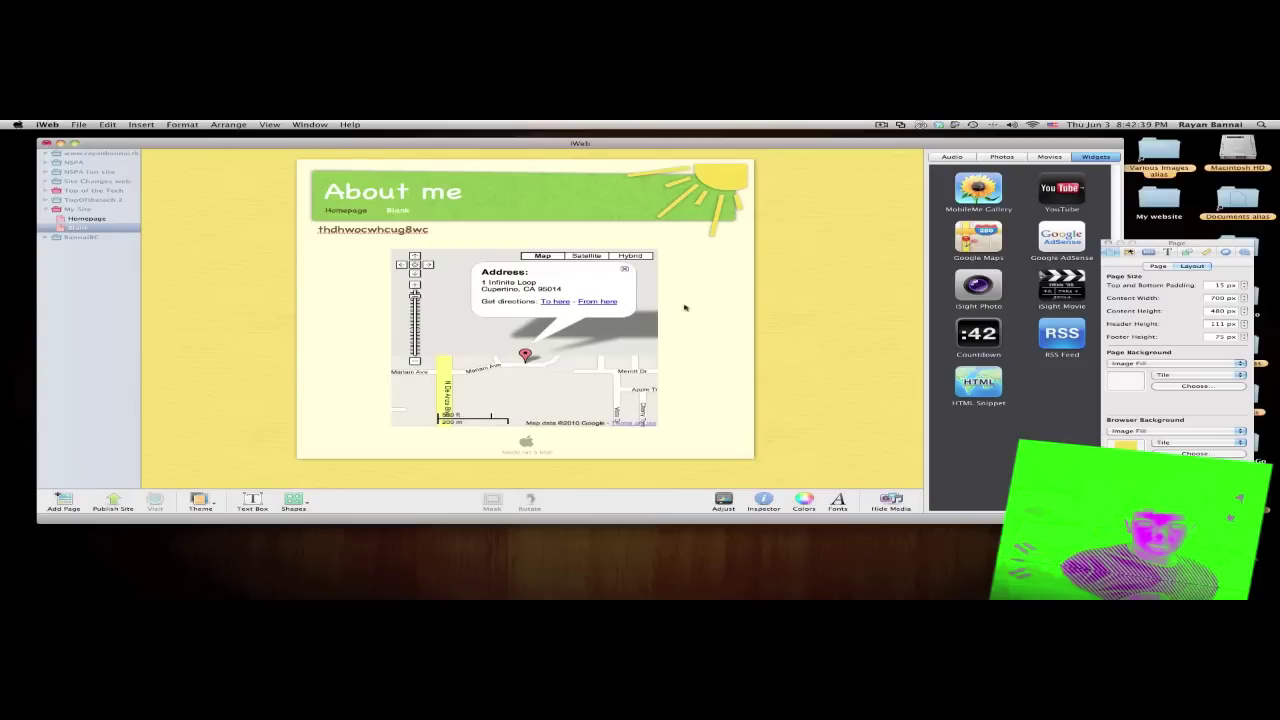
{"action": "left_click", "coordinate": [606, 350]}
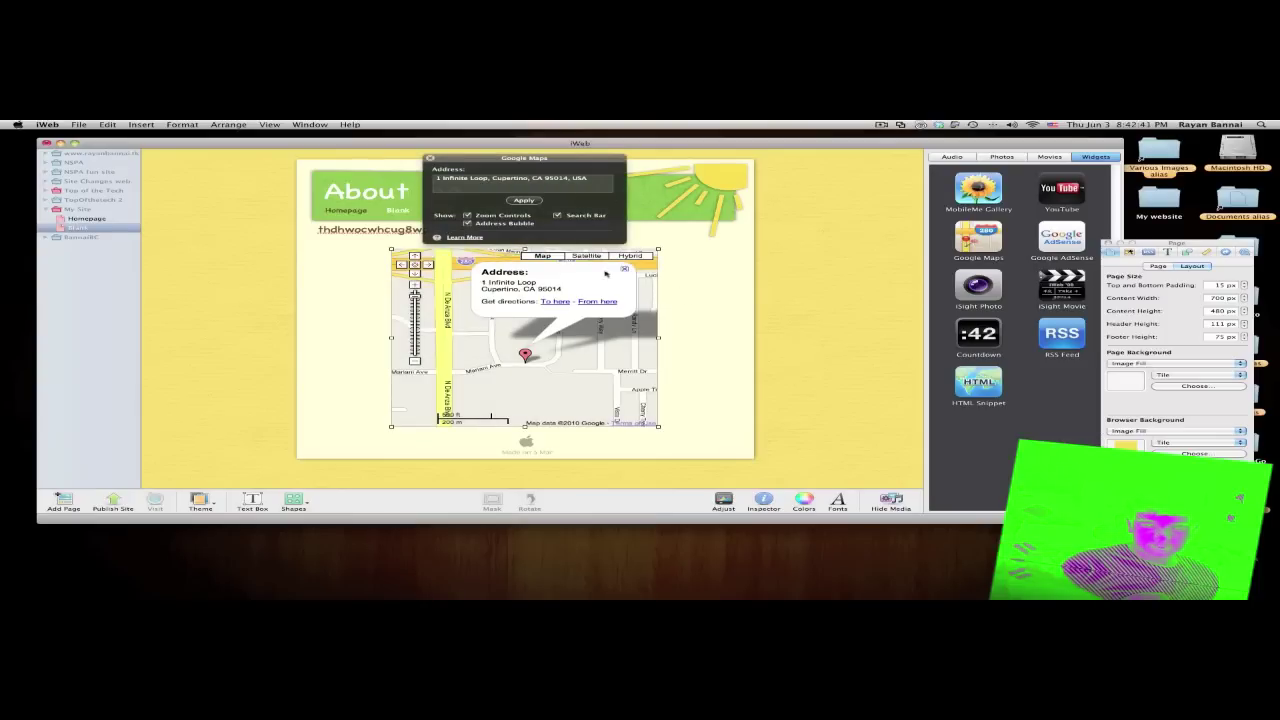
{"action": "key", "text": "Delete"}
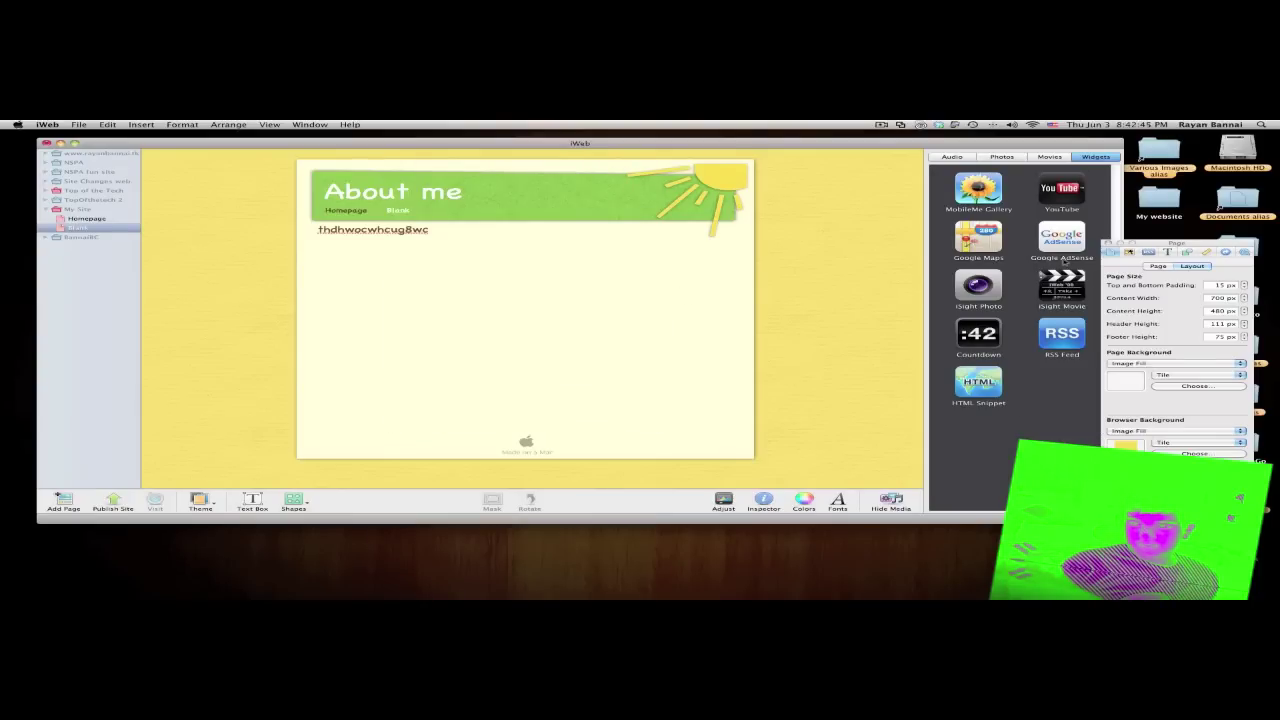
{"action": "left_click", "coordinate": [1050, 158]}
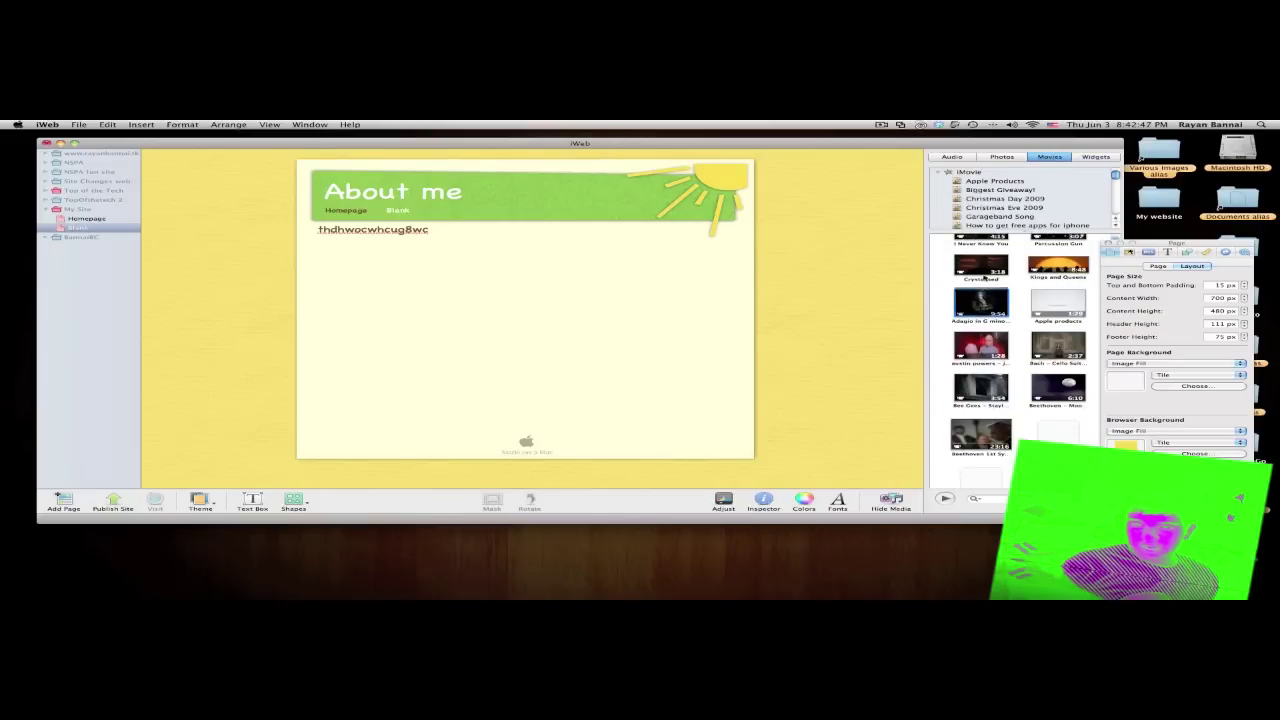
{"action": "left_click_drag", "start_coordinate": [955, 275], "coordinate": [466, 334]}
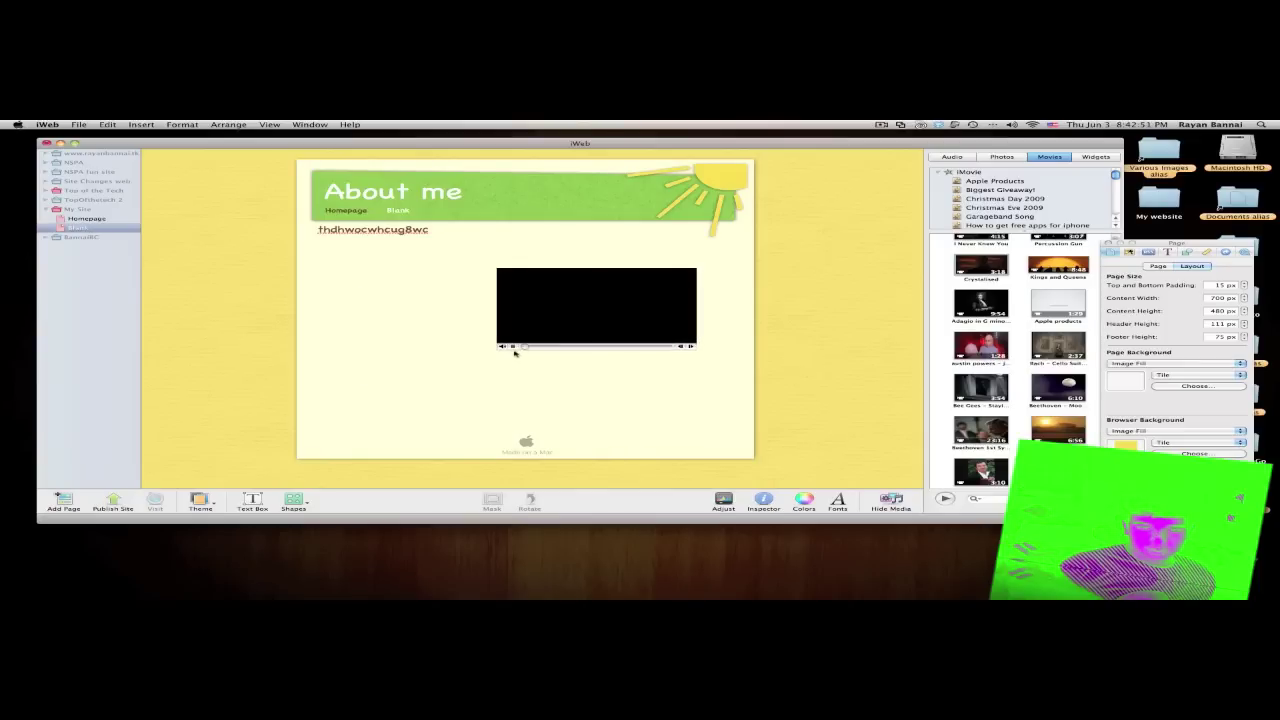
{"action": "left_click", "coordinate": [514, 347]}
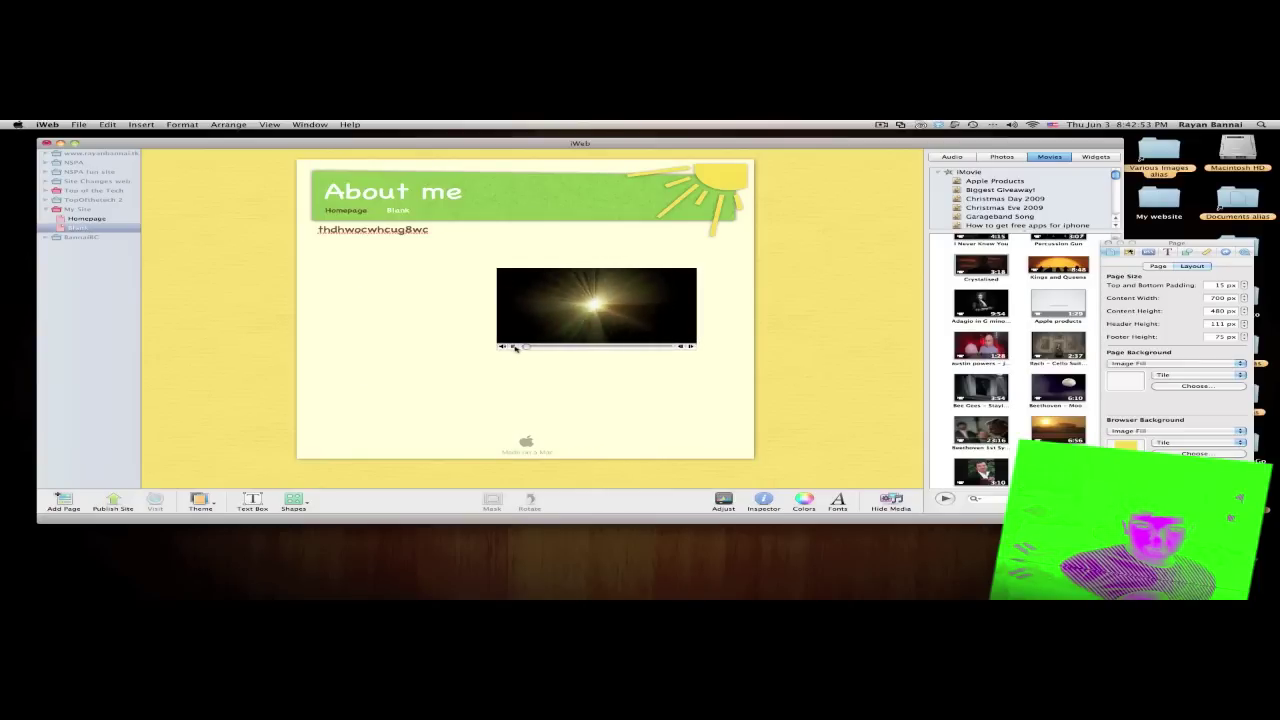
{"action": "key", "text": "Delete"}
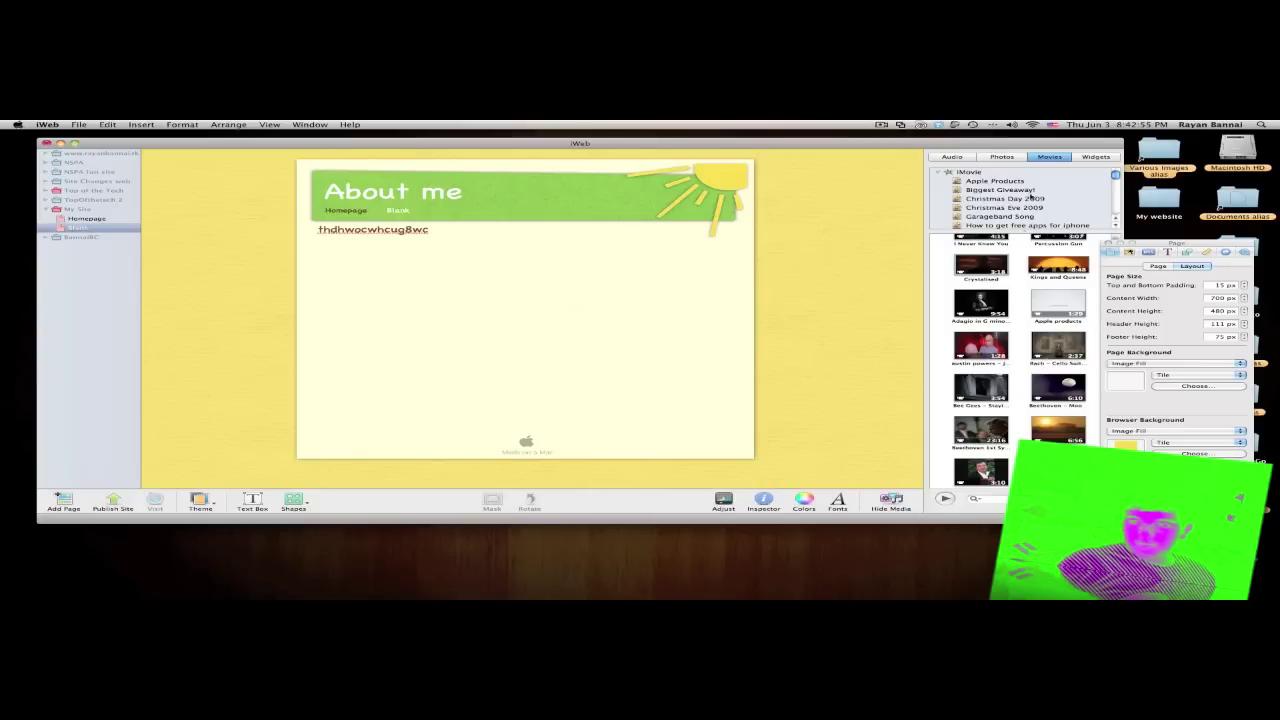
{"action": "left_click", "coordinate": [1002, 157]}
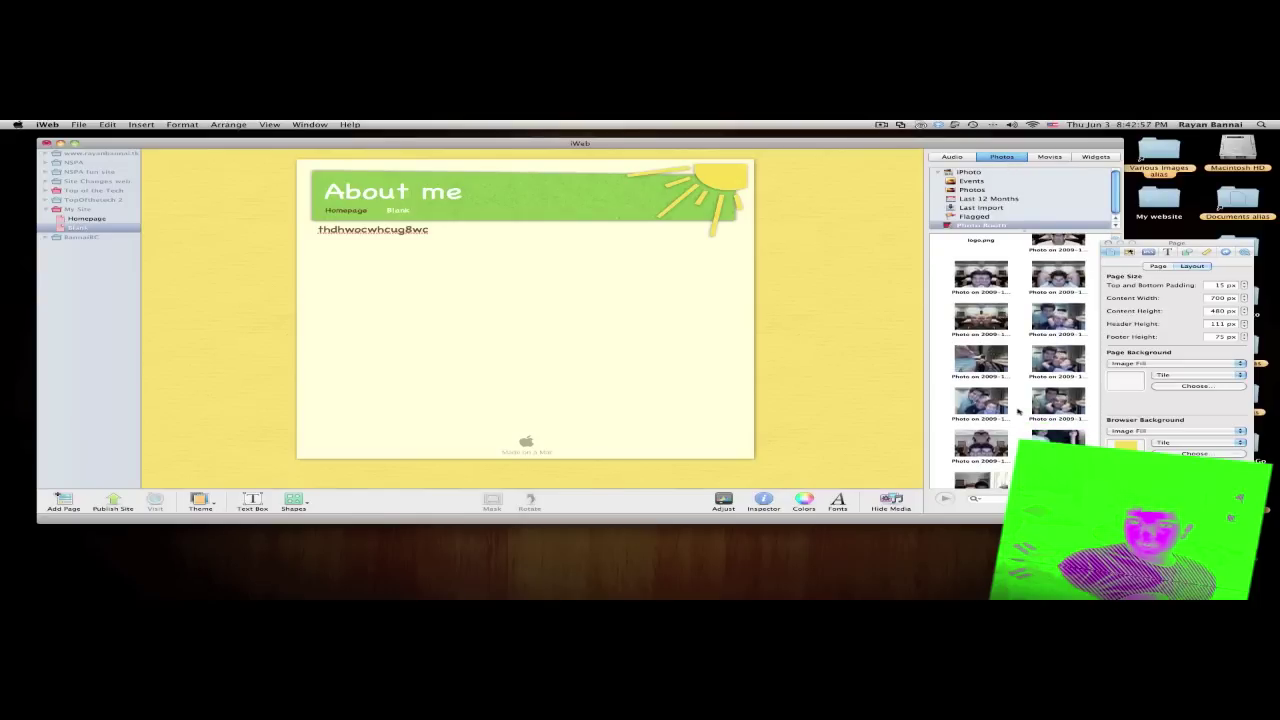
{"action": "scroll", "coordinate": [1019, 411], "scroll_direction": "down", "scroll_amount": 5}
{"action": "left_click_drag", "start_coordinate": [981, 392], "coordinate": [510, 345]}
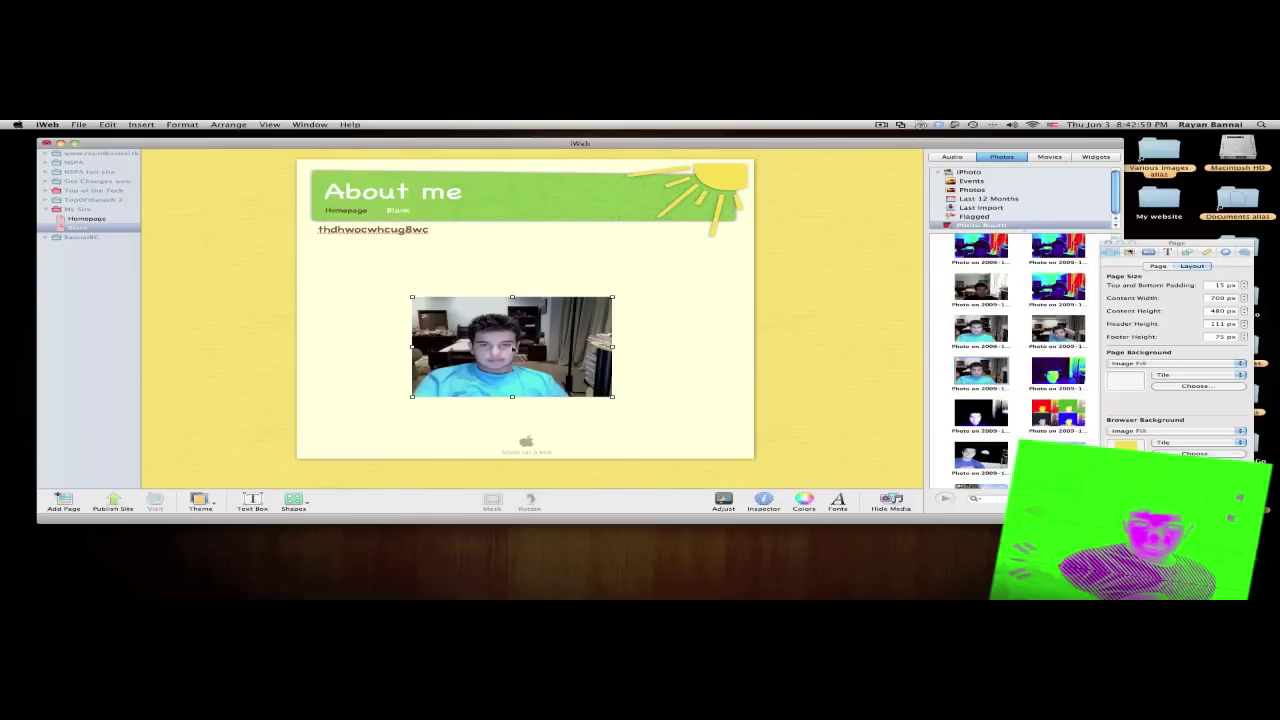
{"action": "key", "text": "ctrl+z"}
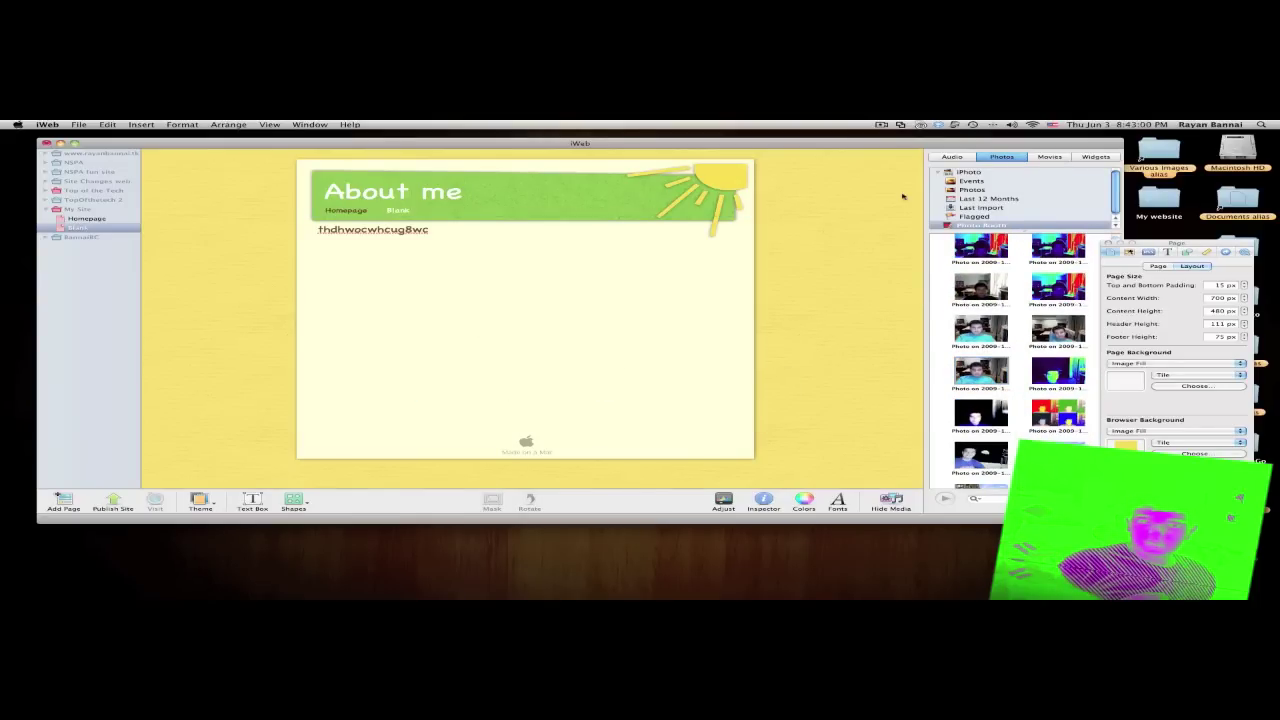
{"action": "left_click", "coordinate": [951, 156]}
{"action": "scroll", "coordinate": [1000, 360], "scroll_direction": "down", "scroll_amount": 2}
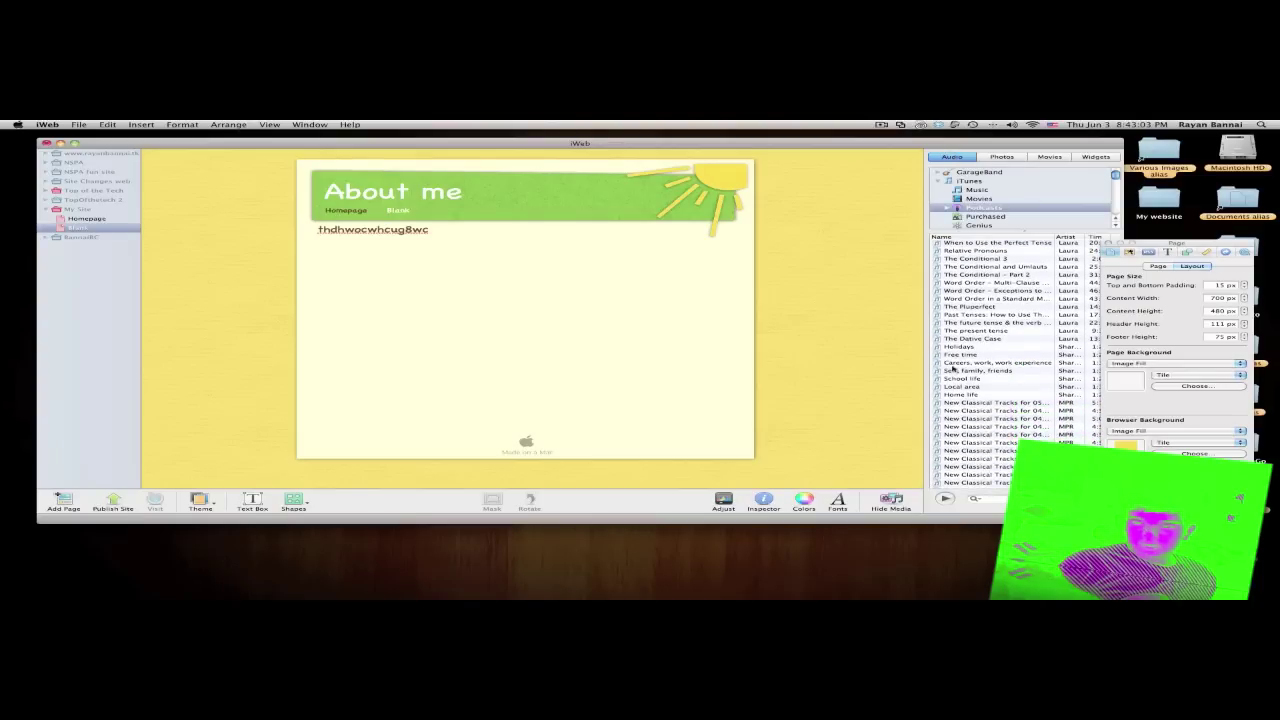
{"action": "left_click_drag", "start_coordinate": [962, 349], "coordinate": [547, 341]}
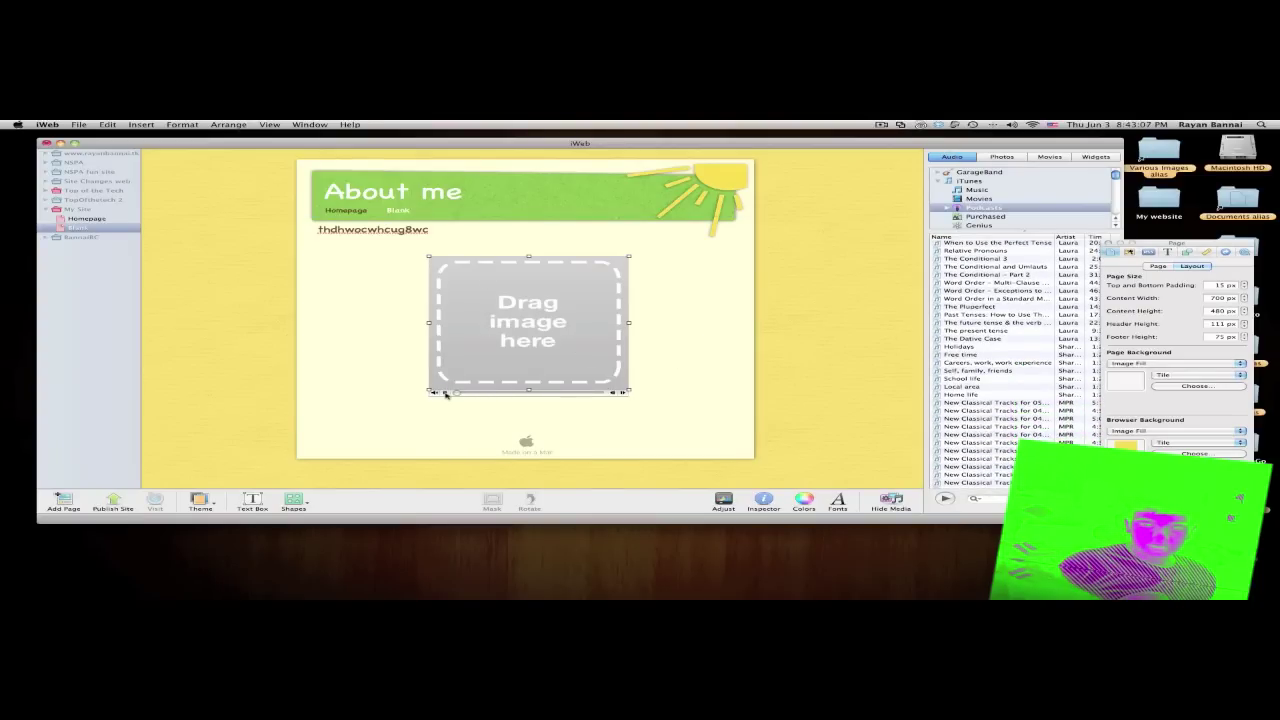
{"action": "key", "text": "Delete"}
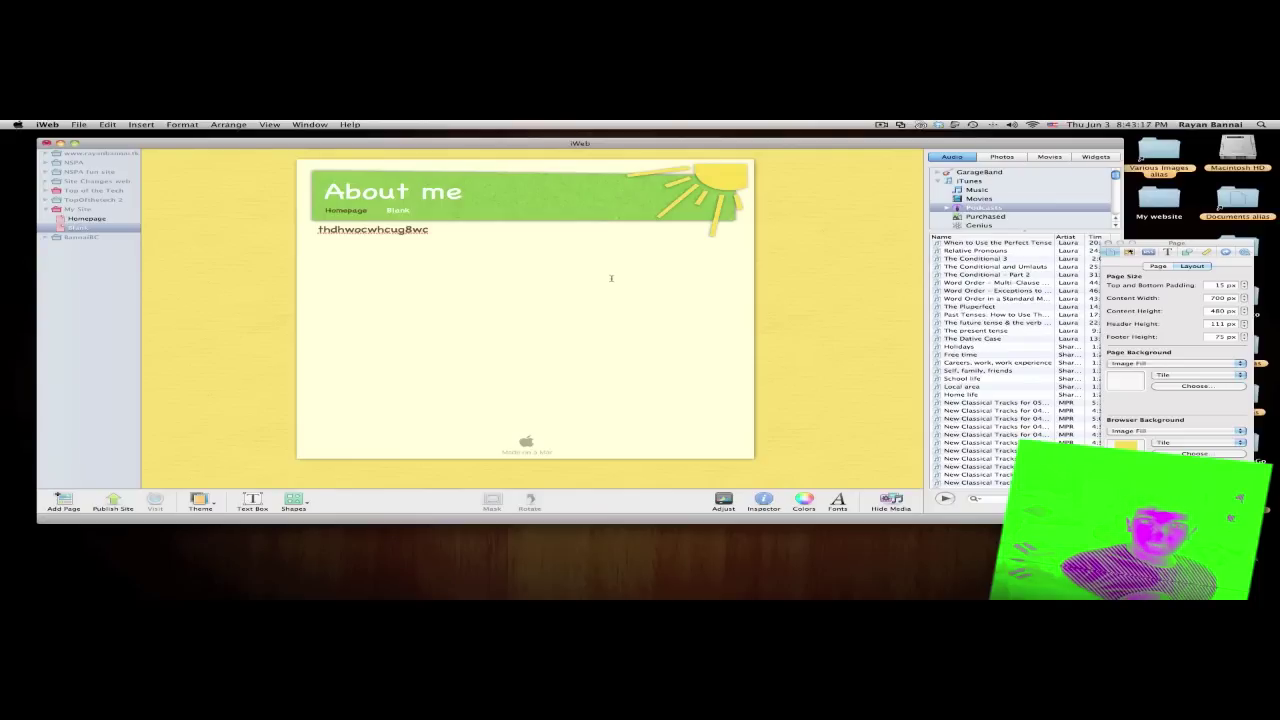
- On the Homepage, align the sunset and river photos above the grey text box
{"action": "left_click", "coordinate": [94, 221]}
{"action": "left_click", "coordinate": [94, 228]}
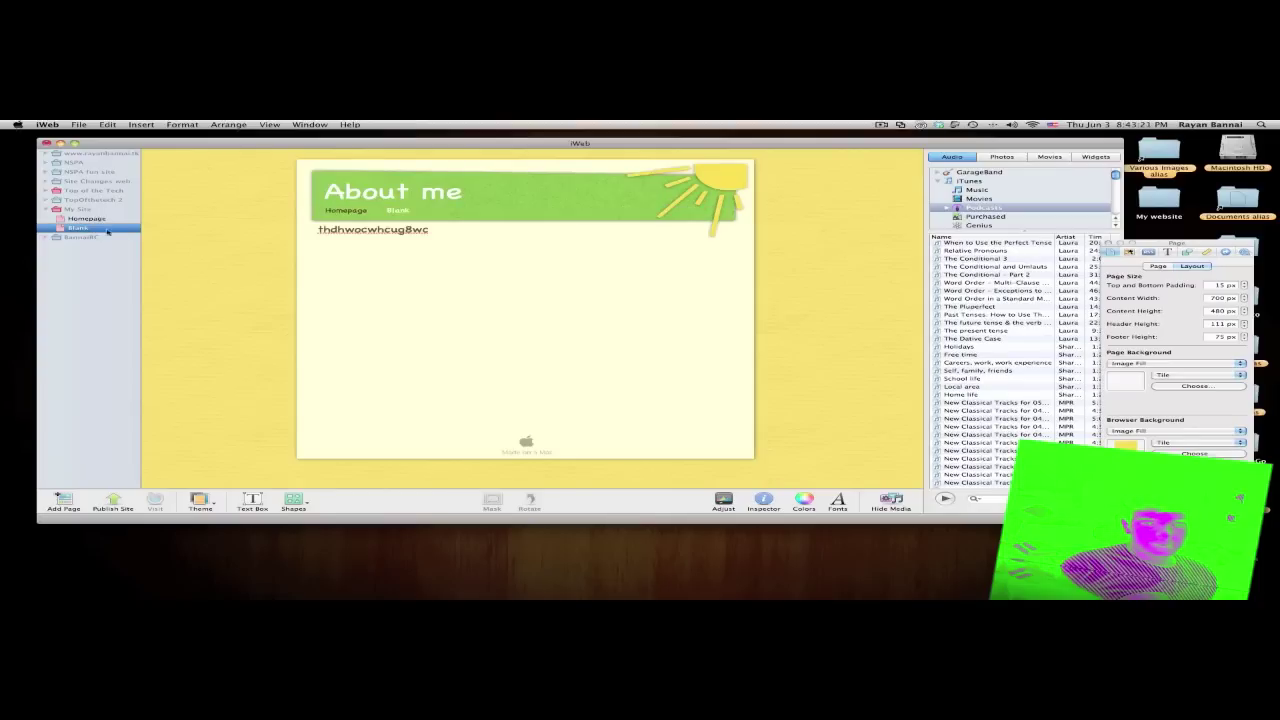
{"action": "left_click_drag", "start_coordinate": [378, 222], "coordinate": [346, 222]}
{"action": "left_click_drag", "start_coordinate": [438, 338], "coordinate": [339, 308]}
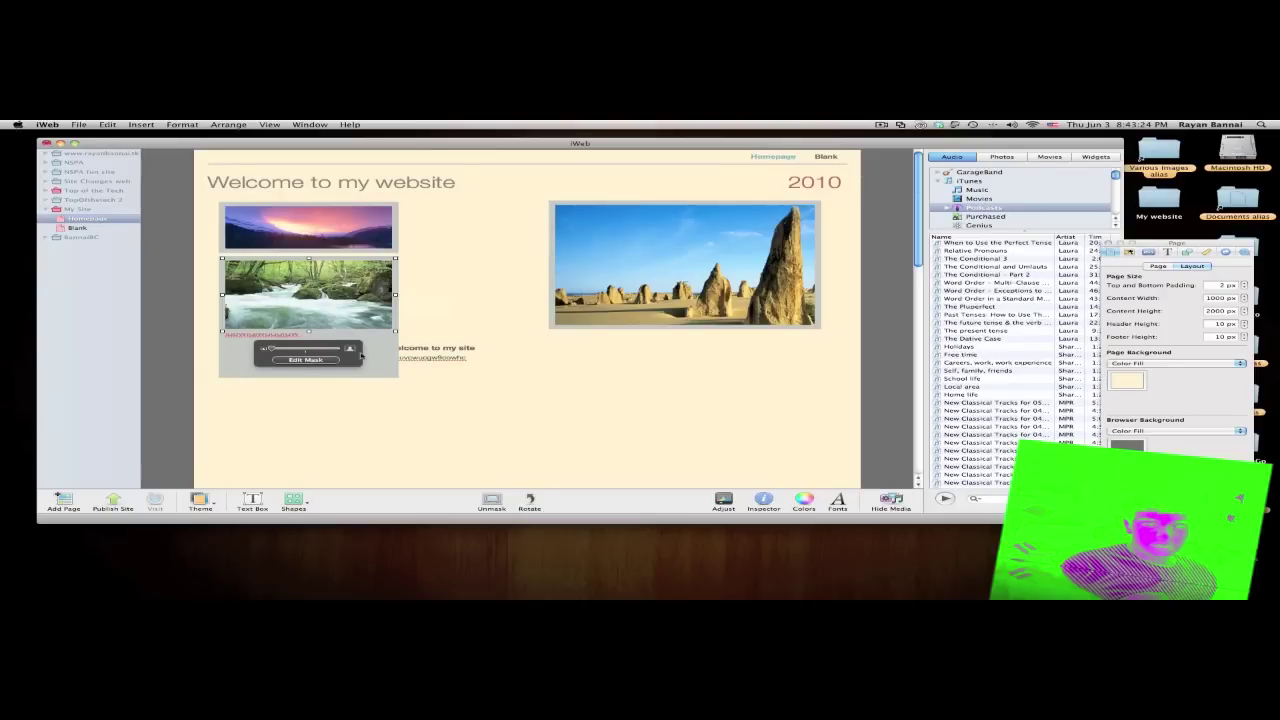
{"action": "left_click_drag", "start_coordinate": [361, 355], "coordinate": [388, 353]}
- Publish the site to its Desktop folder and view it in Safari
{"action": "left_click", "coordinate": [118, 499]}
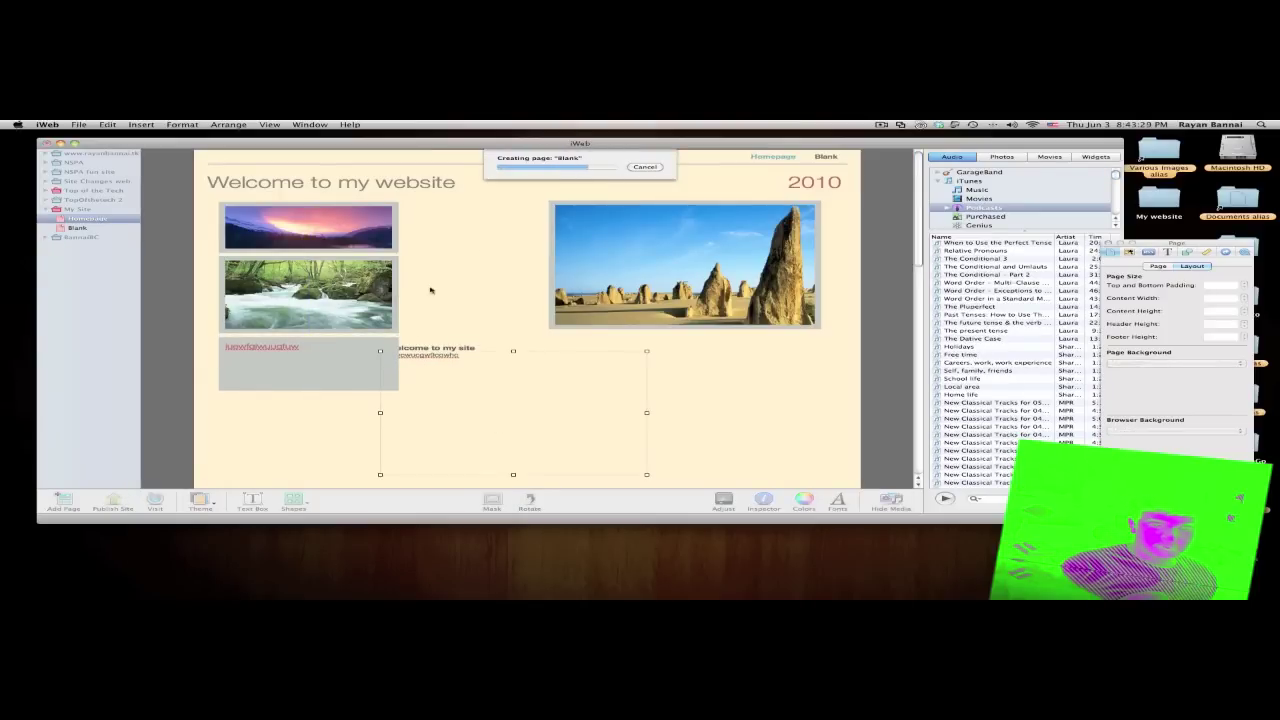
{"action": "key", "text": "Return"}
{"action": "key", "text": "super+m"}
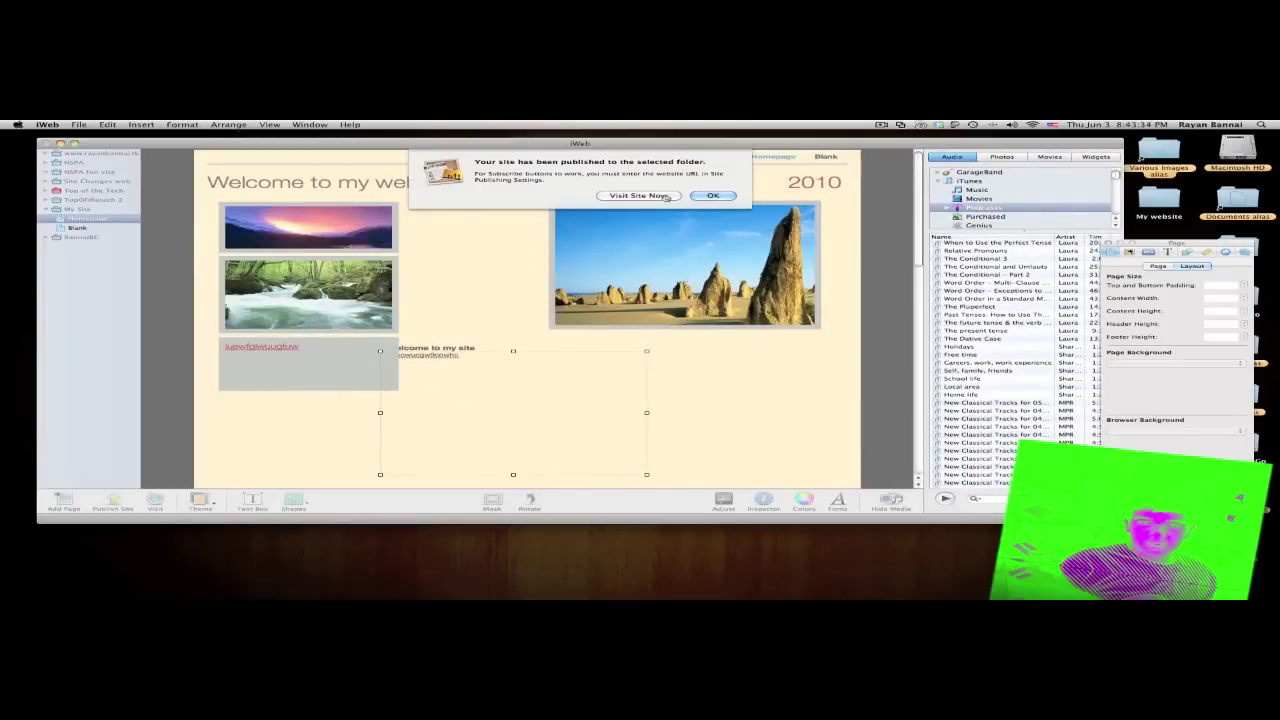
{"action": "left_click", "coordinate": [638, 195]}
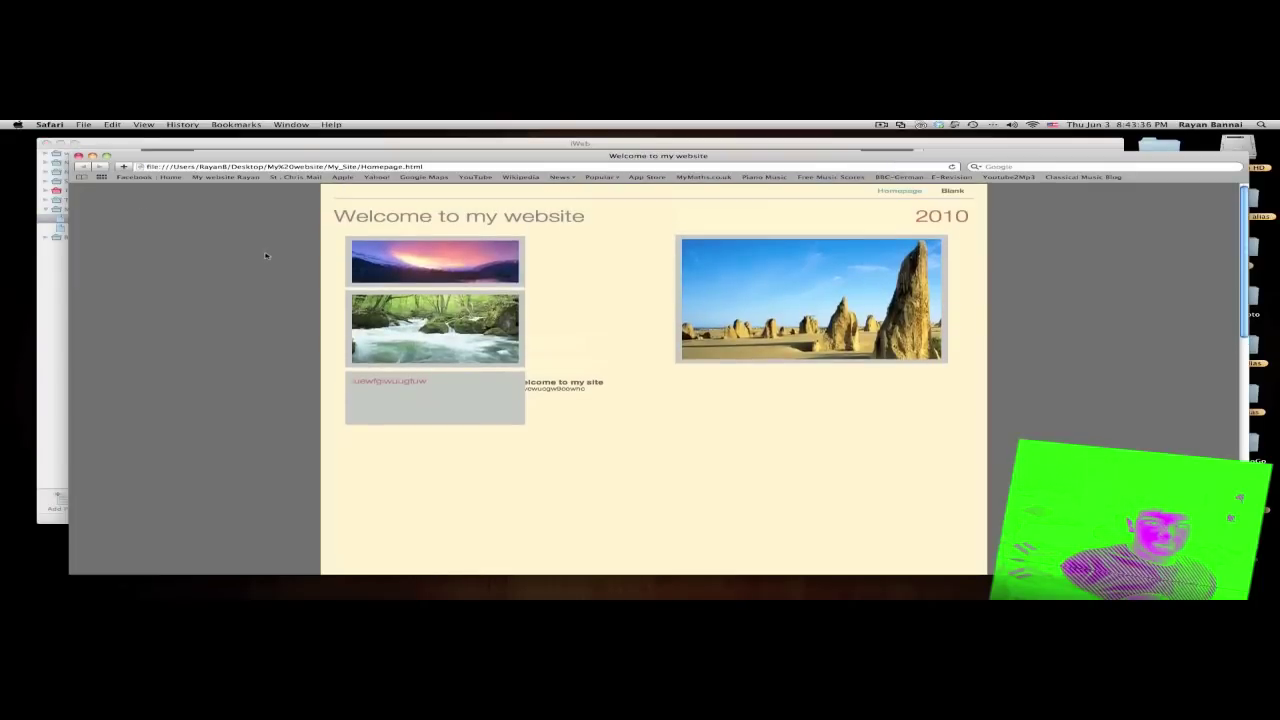
- Switch between the published About me and Welcome pages twice, then close Safari
{"action": "left_click", "coordinate": [955, 193]}
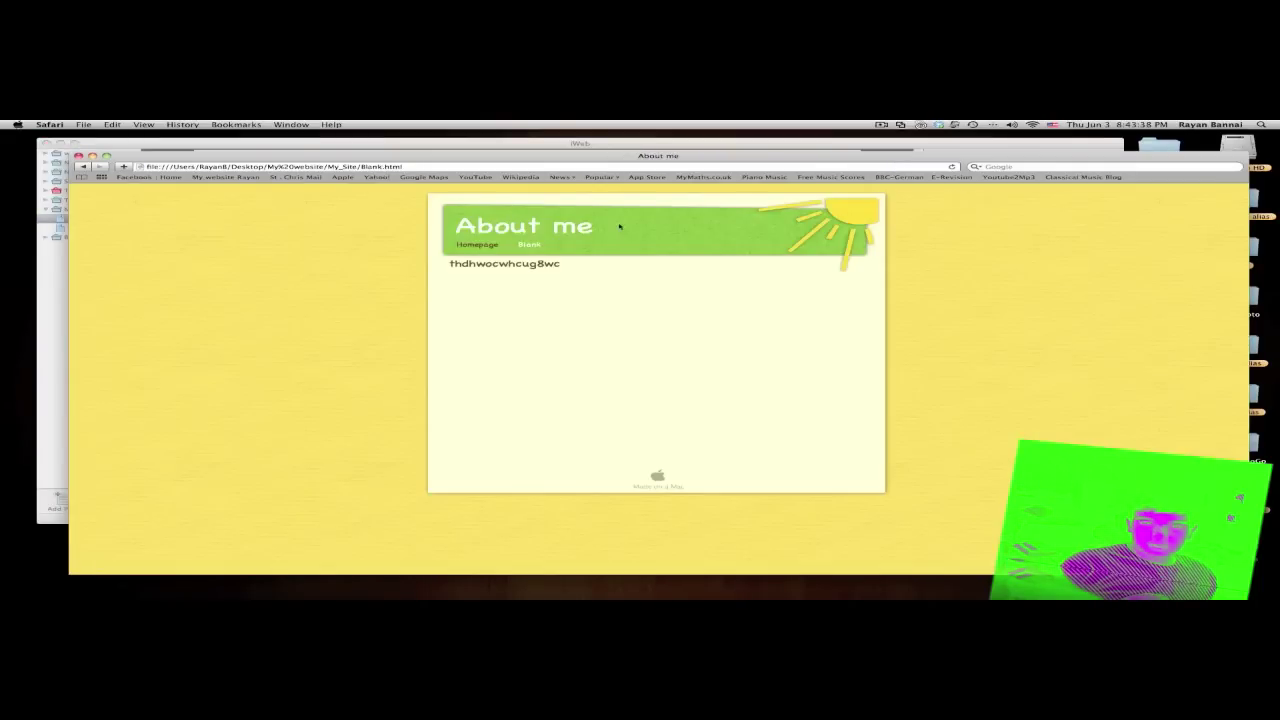
{"action": "left_click", "coordinate": [478, 244]}
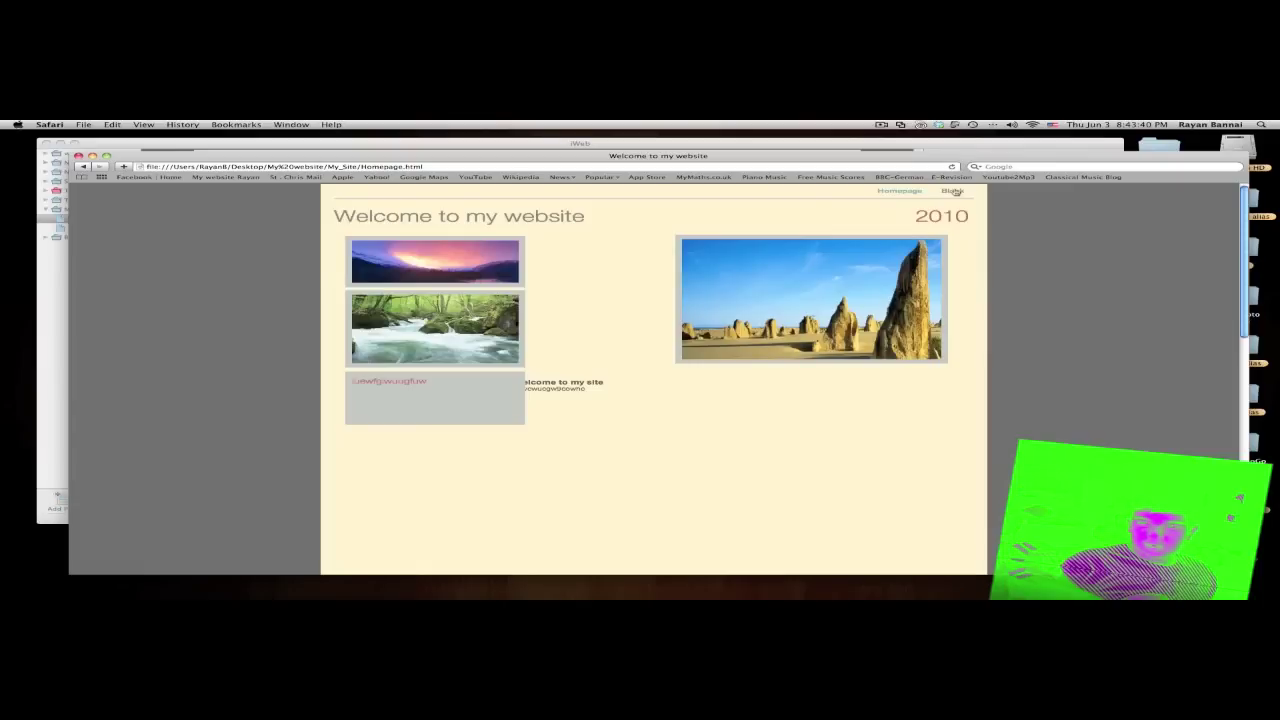
{"action": "left_click", "coordinate": [953, 191]}
{"action": "left_click", "coordinate": [462, 246]}
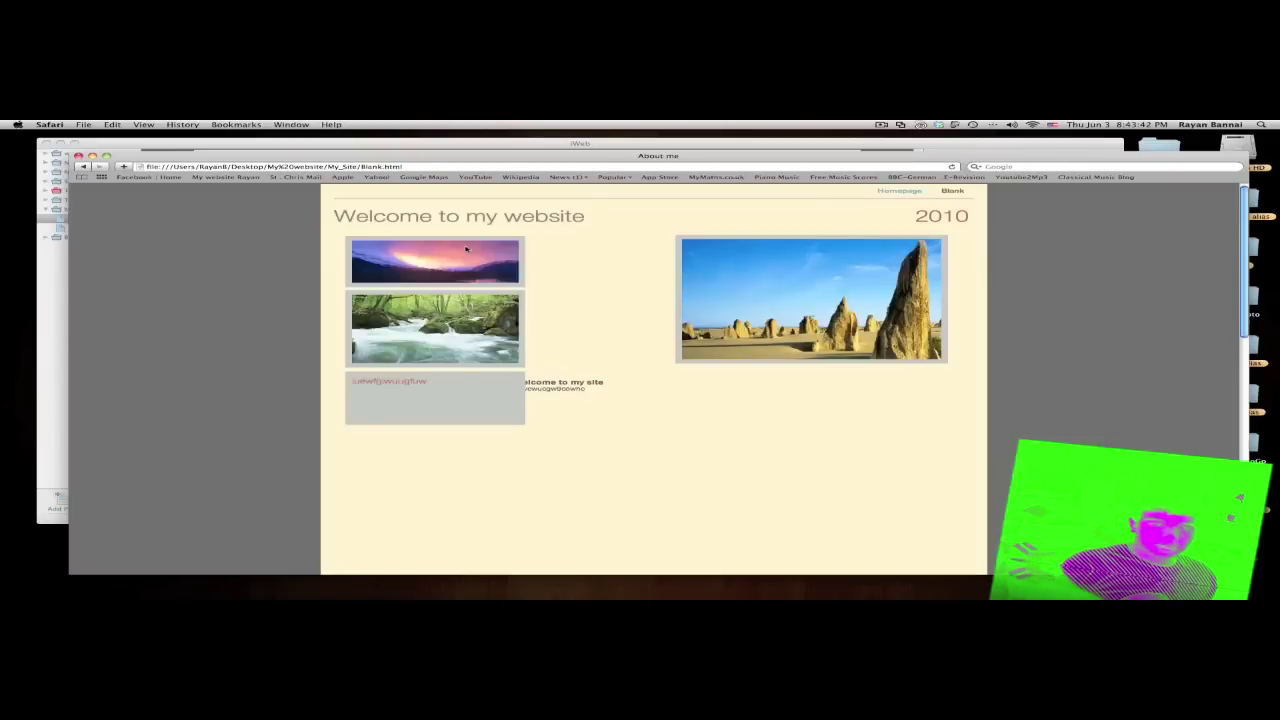
{"action": "key", "text": "super+w"}
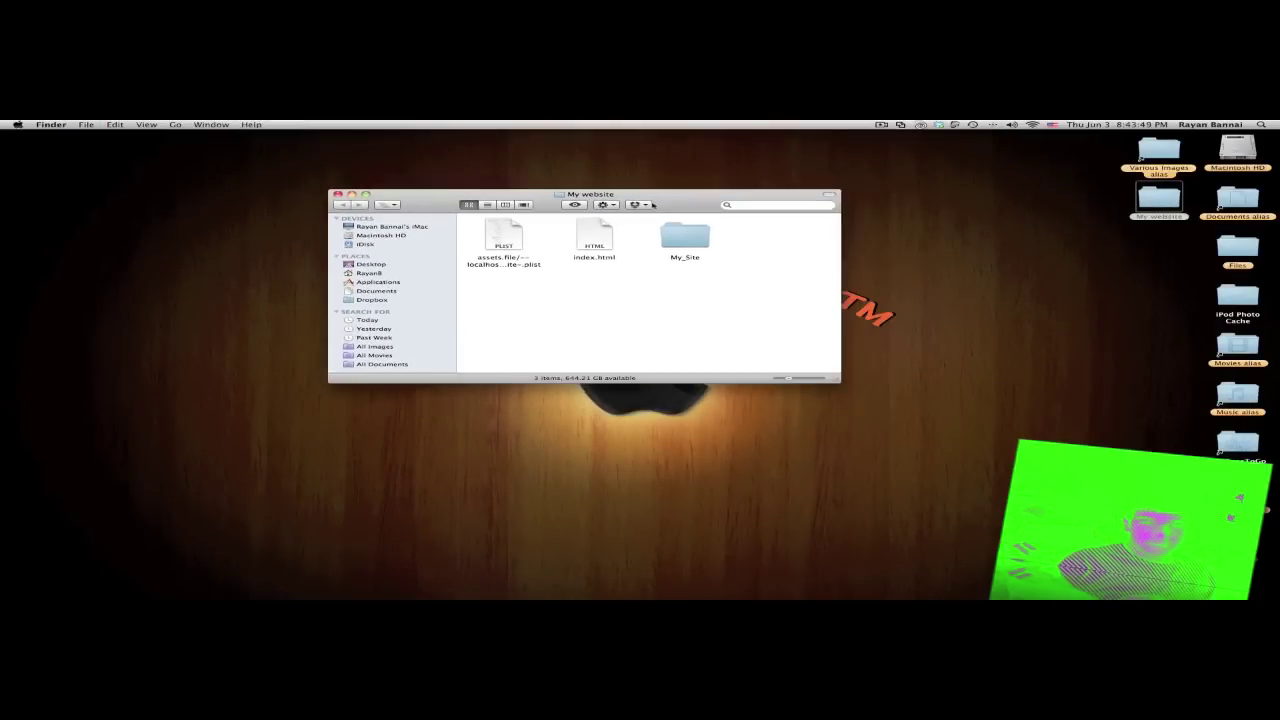
- Quick Look the published index.html in the My website folder
{"action": "left_click", "coordinate": [594, 240]}
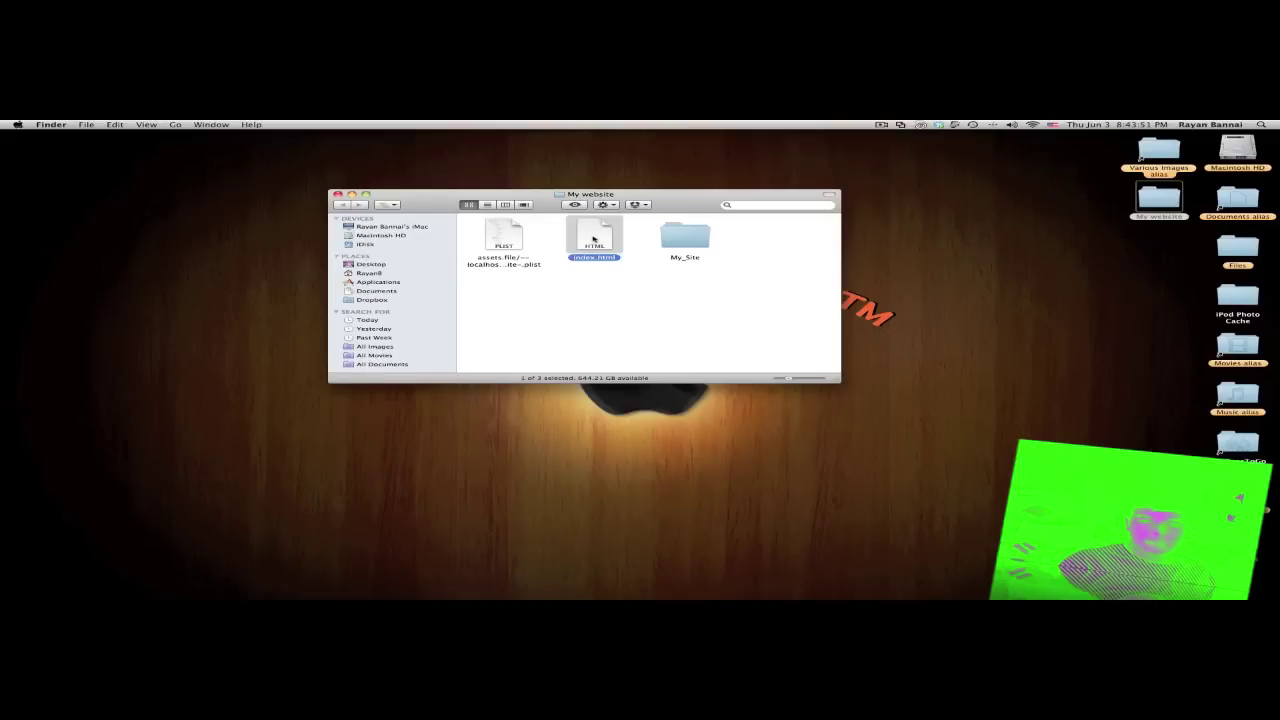
{"action": "key", "text": "space"}
{"action": "key", "text": "space"}
{"action": "left_click", "coordinate": [492, 241]}
- Quick Look the assets plist contents, then launch Adobe Dreamweaver CS3
{"action": "key", "text": "space"}
{"action": "scroll", "coordinate": [510, 288], "scroll_direction": "down", "scroll_amount": 3}
{"action": "scroll", "coordinate": [510, 288], "scroll_direction": "up", "scroll_amount": 3}
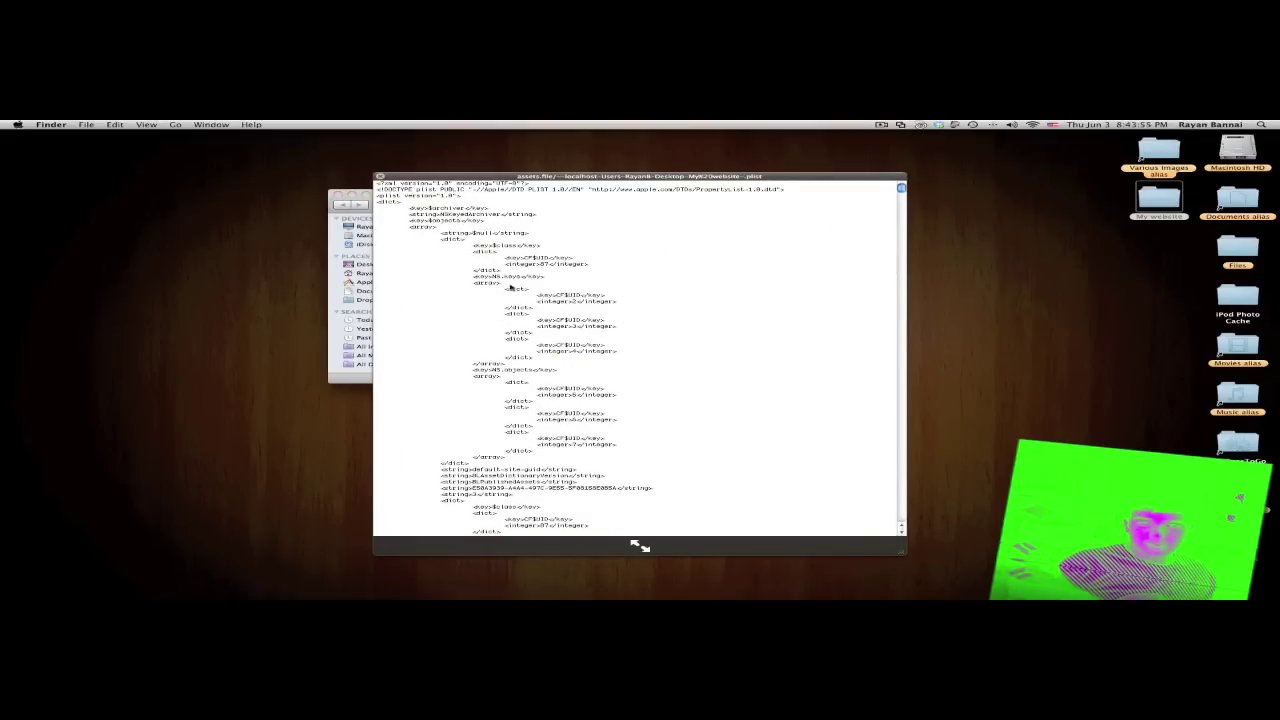
{"action": "scroll", "coordinate": [510, 288], "scroll_direction": "down", "scroll_amount": 10}
{"action": "key", "text": "space"}
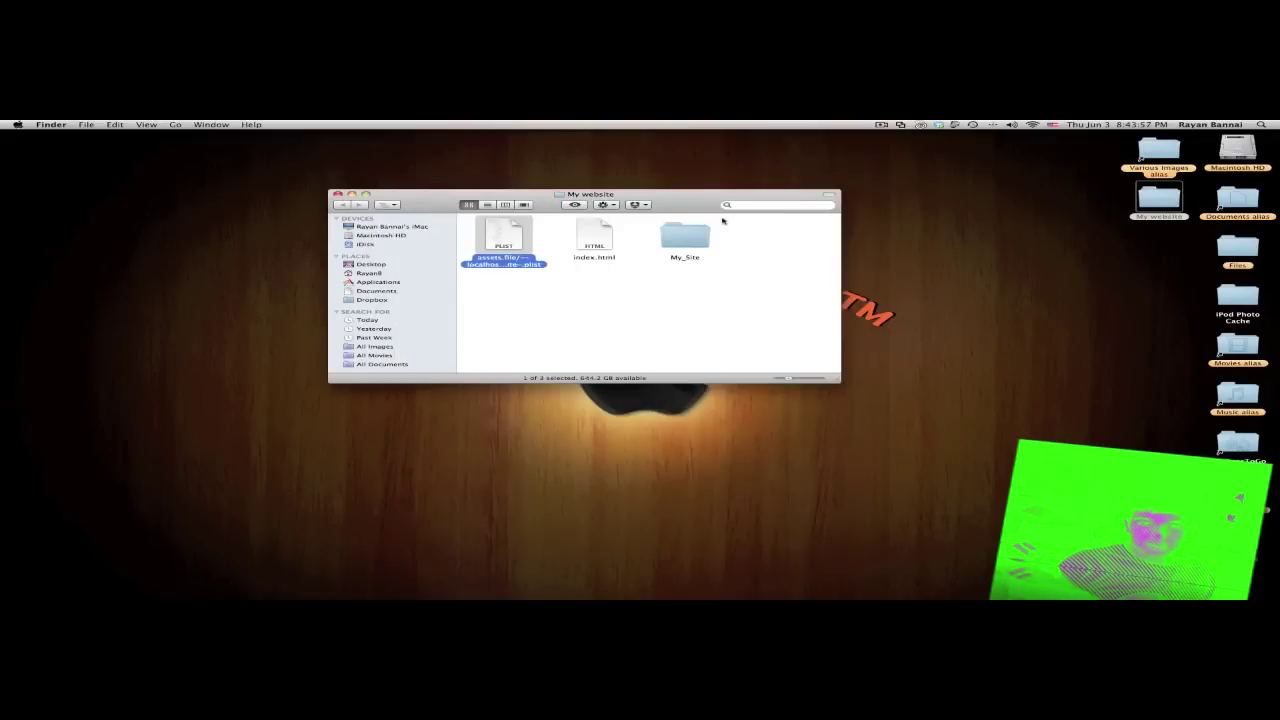
{"action": "left_click", "coordinate": [684, 234]}
{"action": "double_click", "coordinate": [682, 231]}
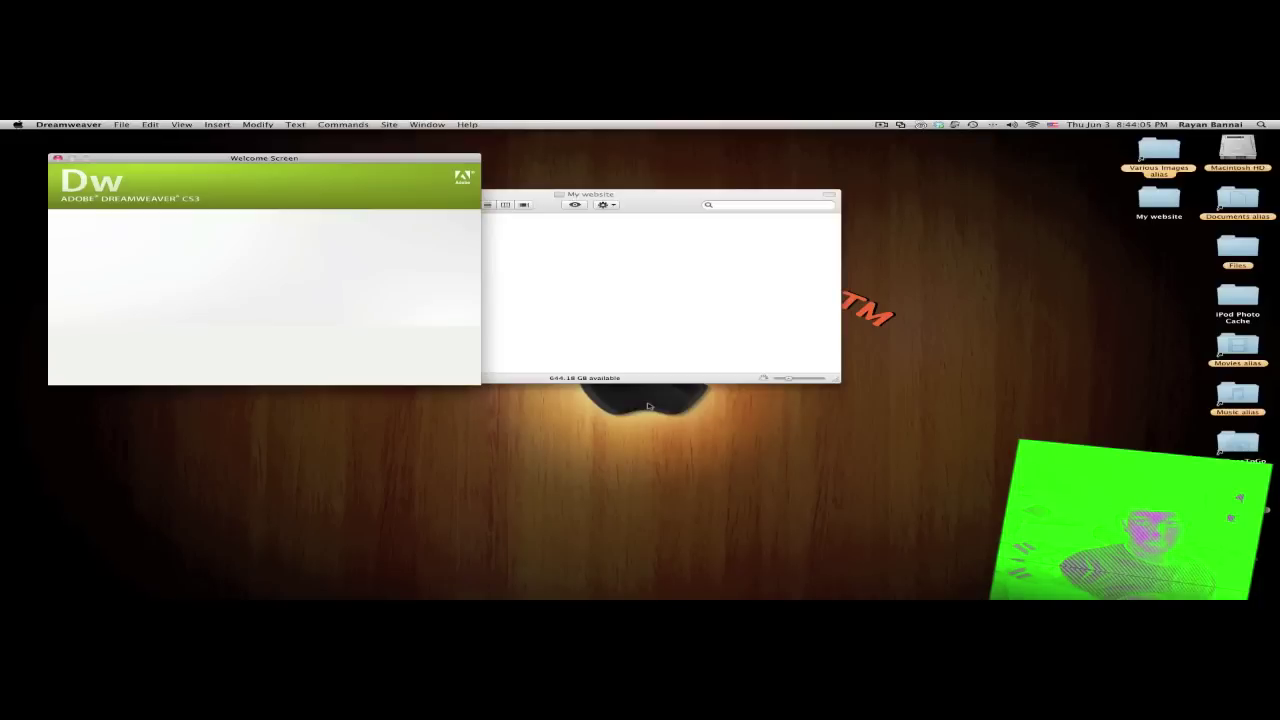
- Bring forward and close the My website Finder window
{"action": "left_click_drag", "start_coordinate": [632, 198], "coordinate": [714, 209]}
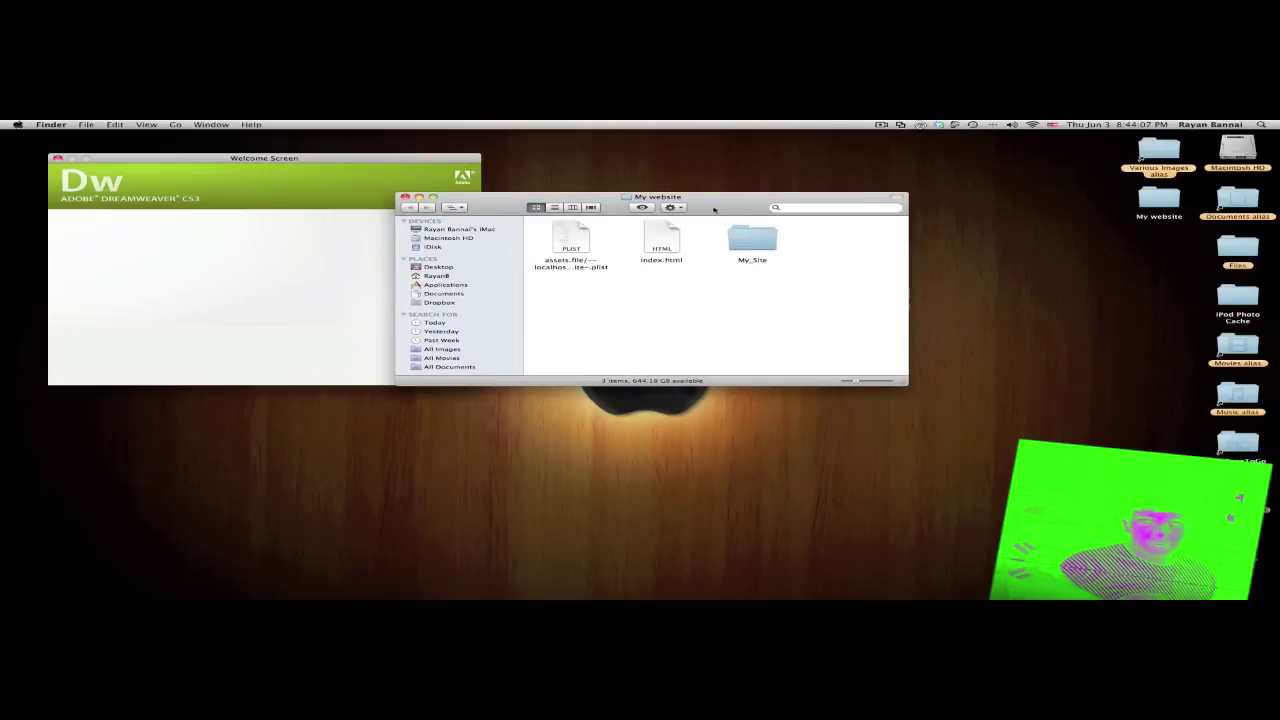
{"action": "key", "text": "super+w"}
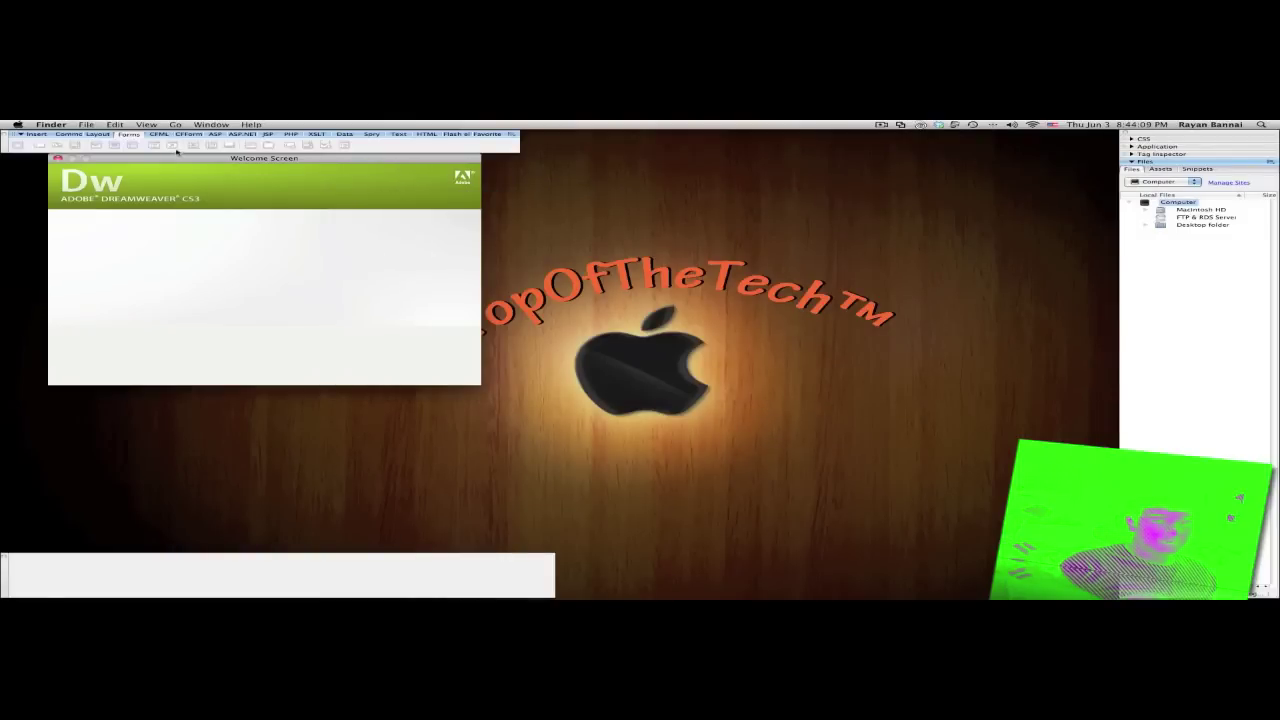